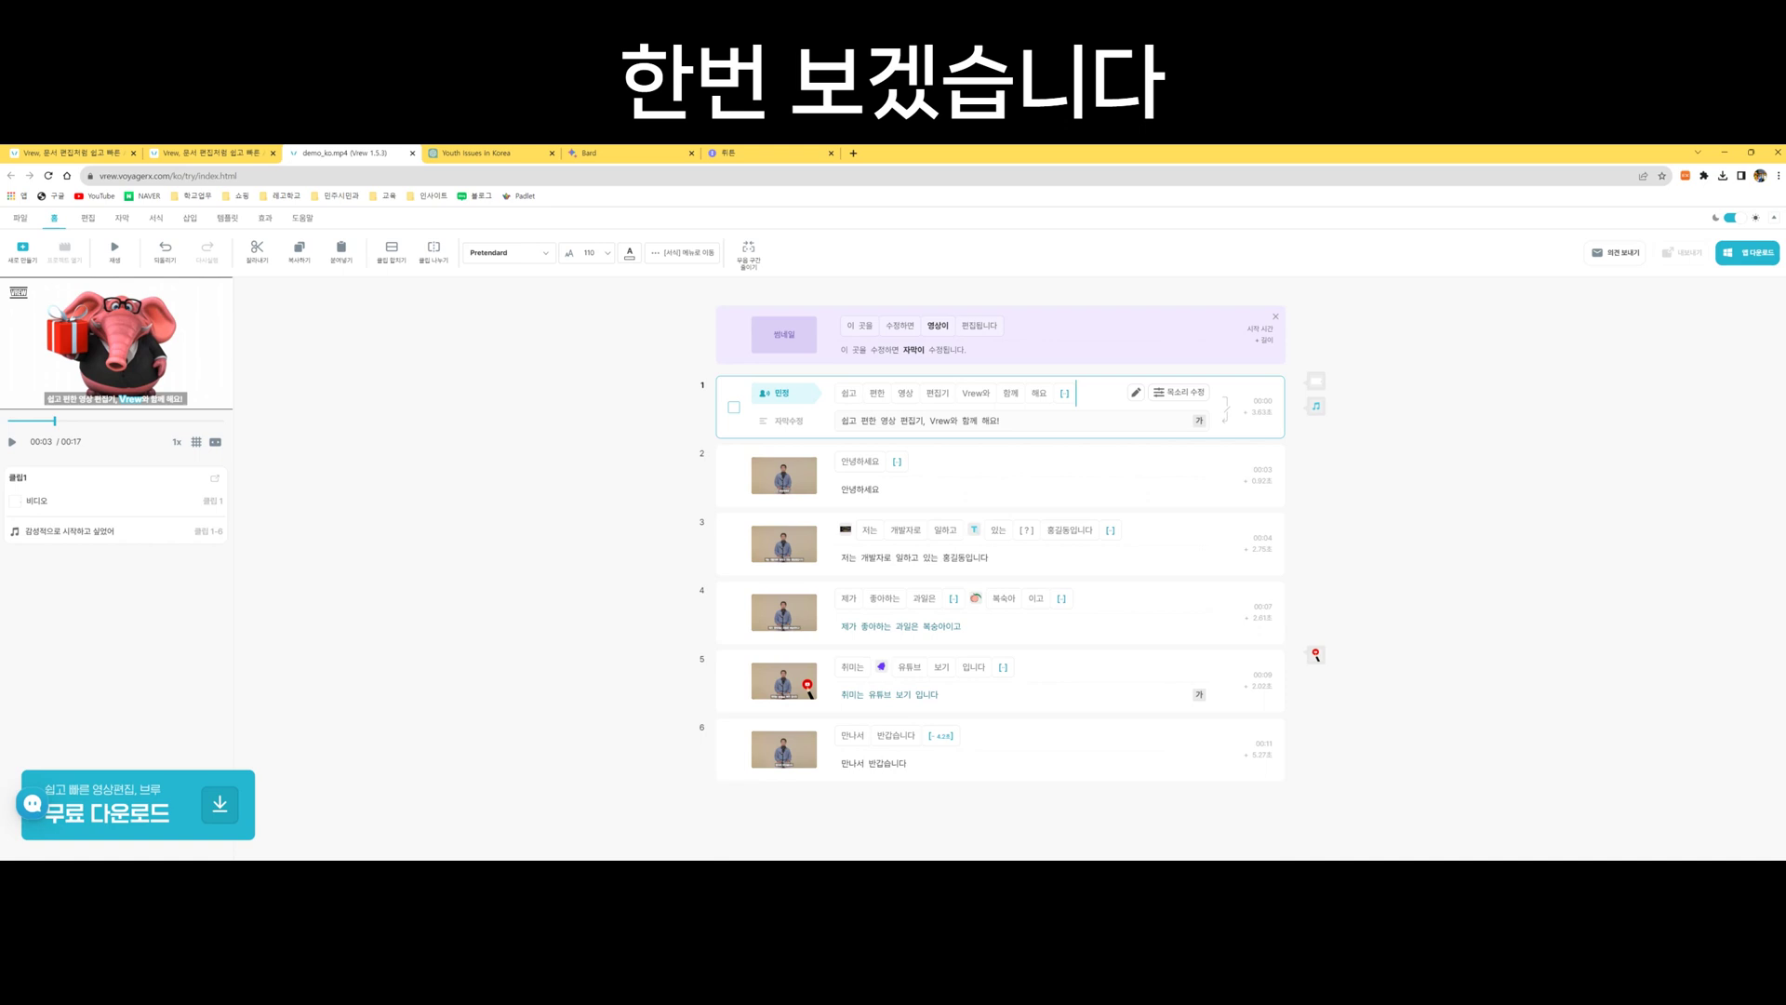
# Split the first clip into two clips right after the word "편집기".
pyautogui.moveTo(1017, 430); pyautogui.dragTo(986, 432)
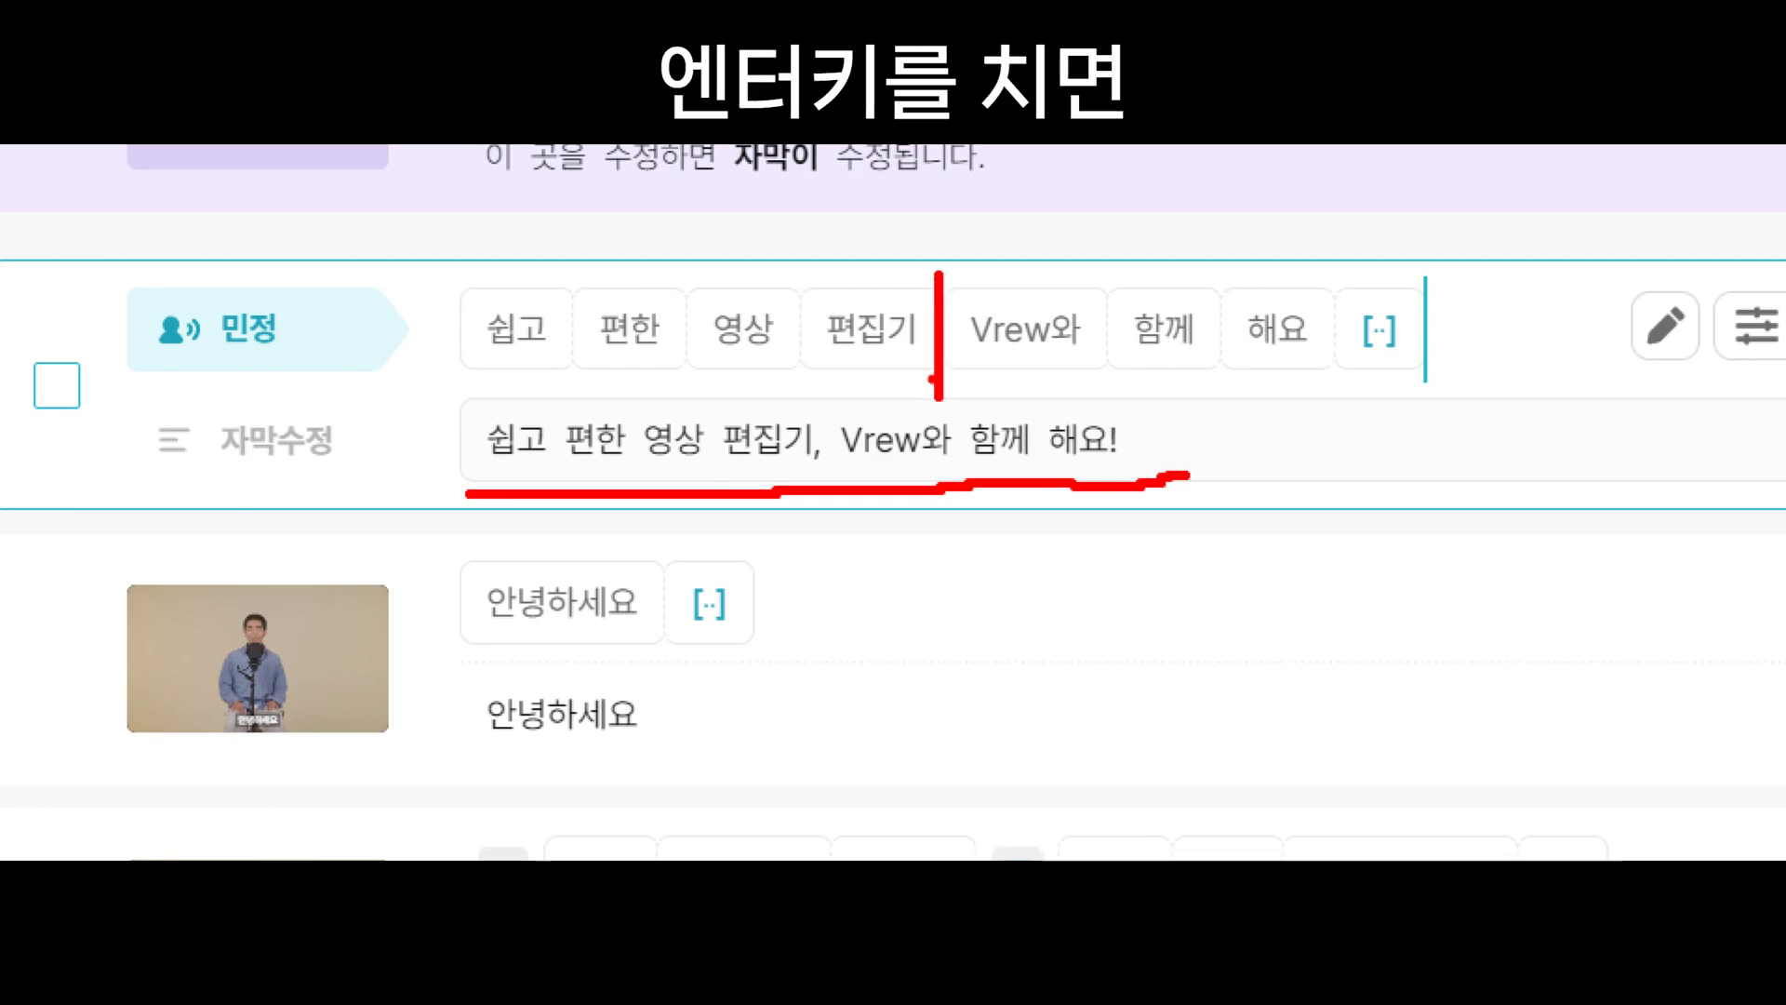
pyautogui.press('Return')
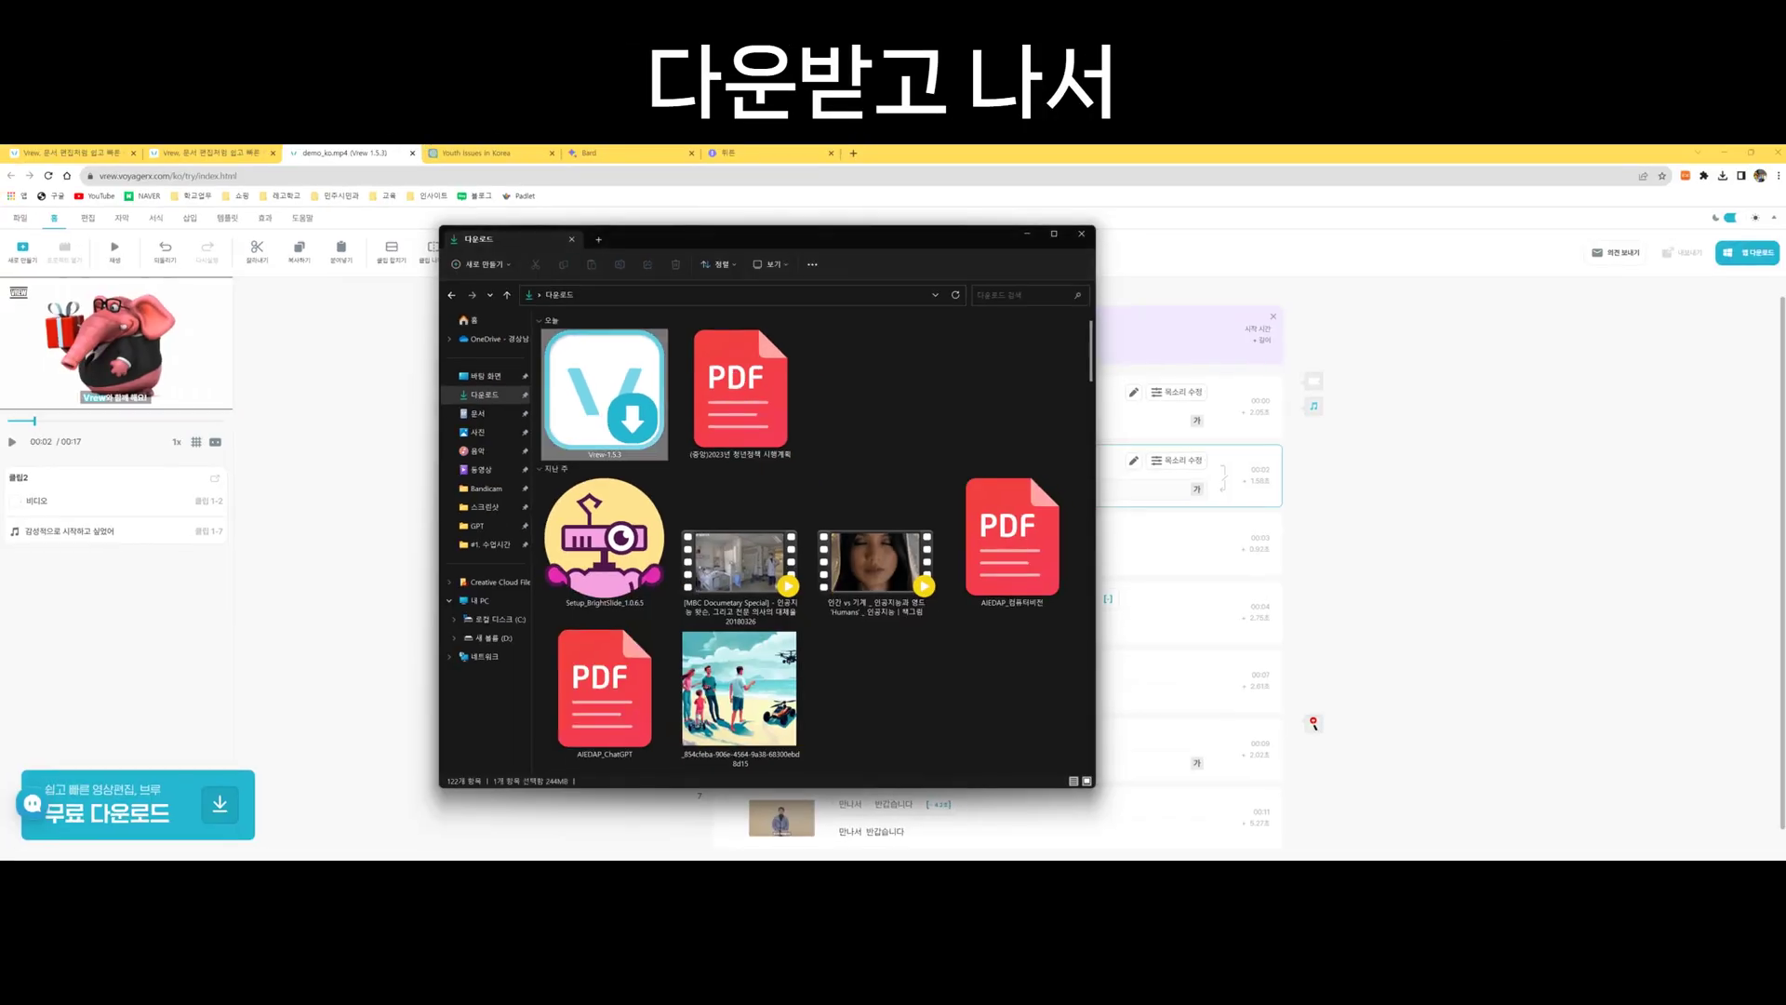
# Run the downloaded Vrew installer from the 다운로드 folder.
pyautogui.doubleClick(604, 395)
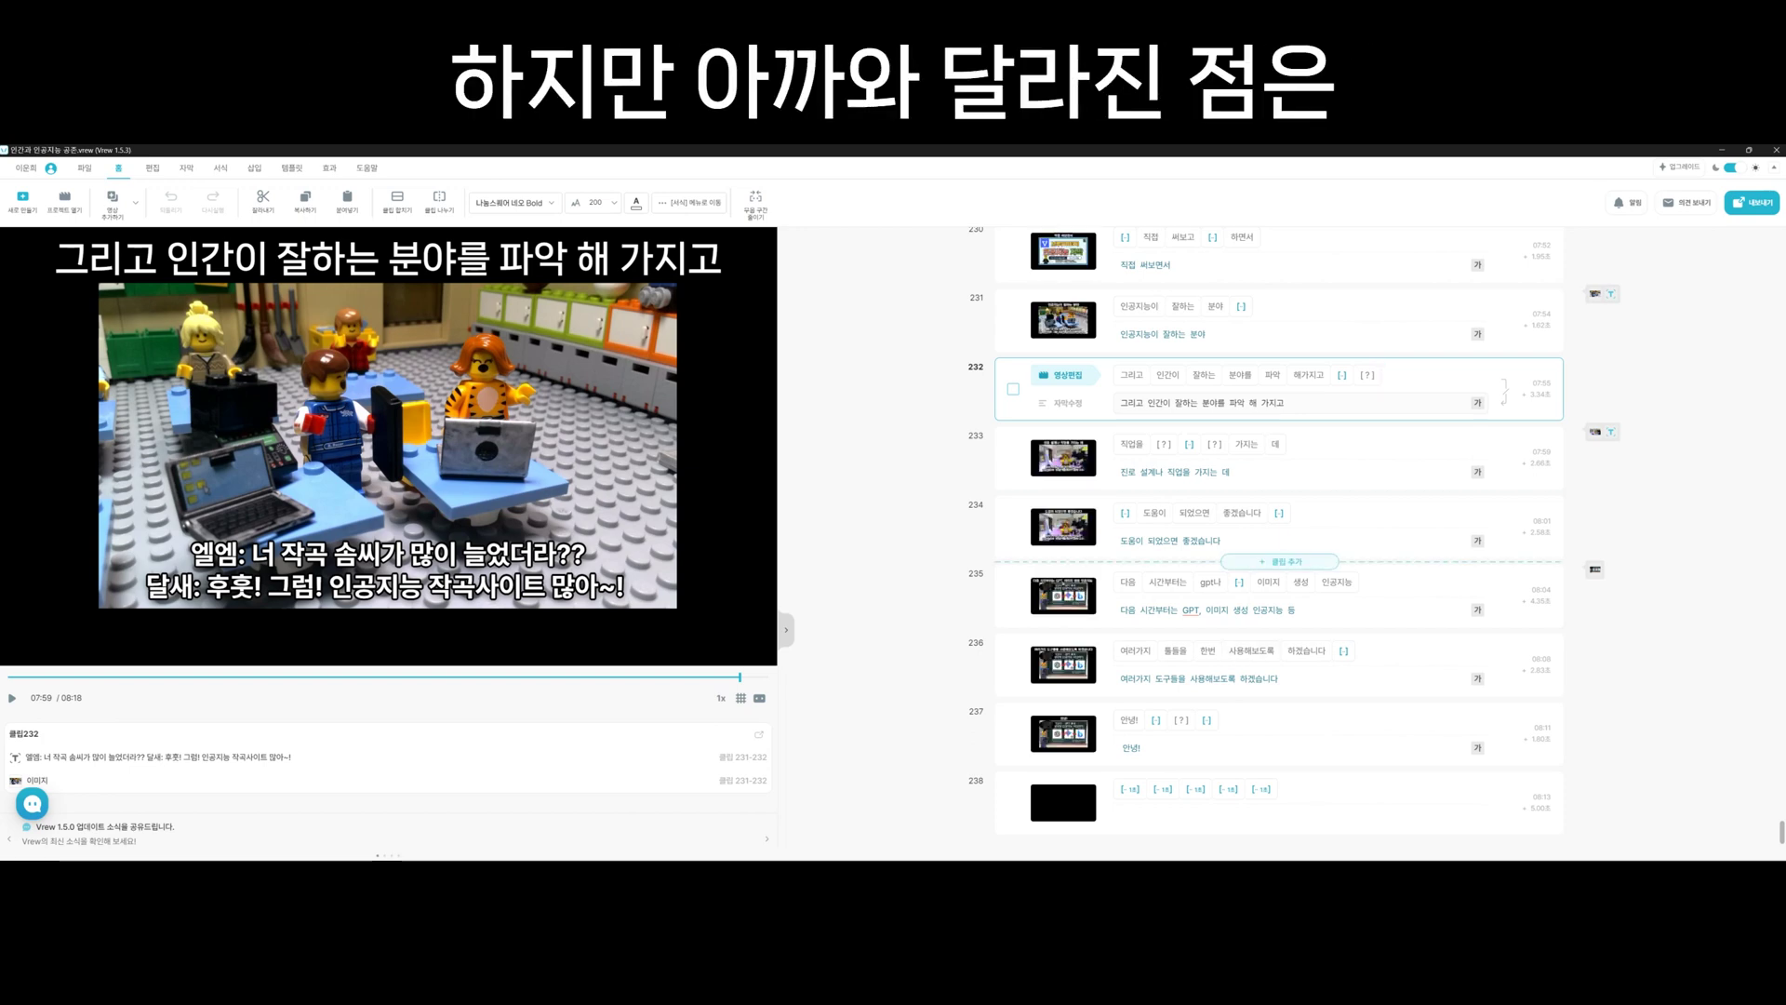
pyautogui.press('super+Down')
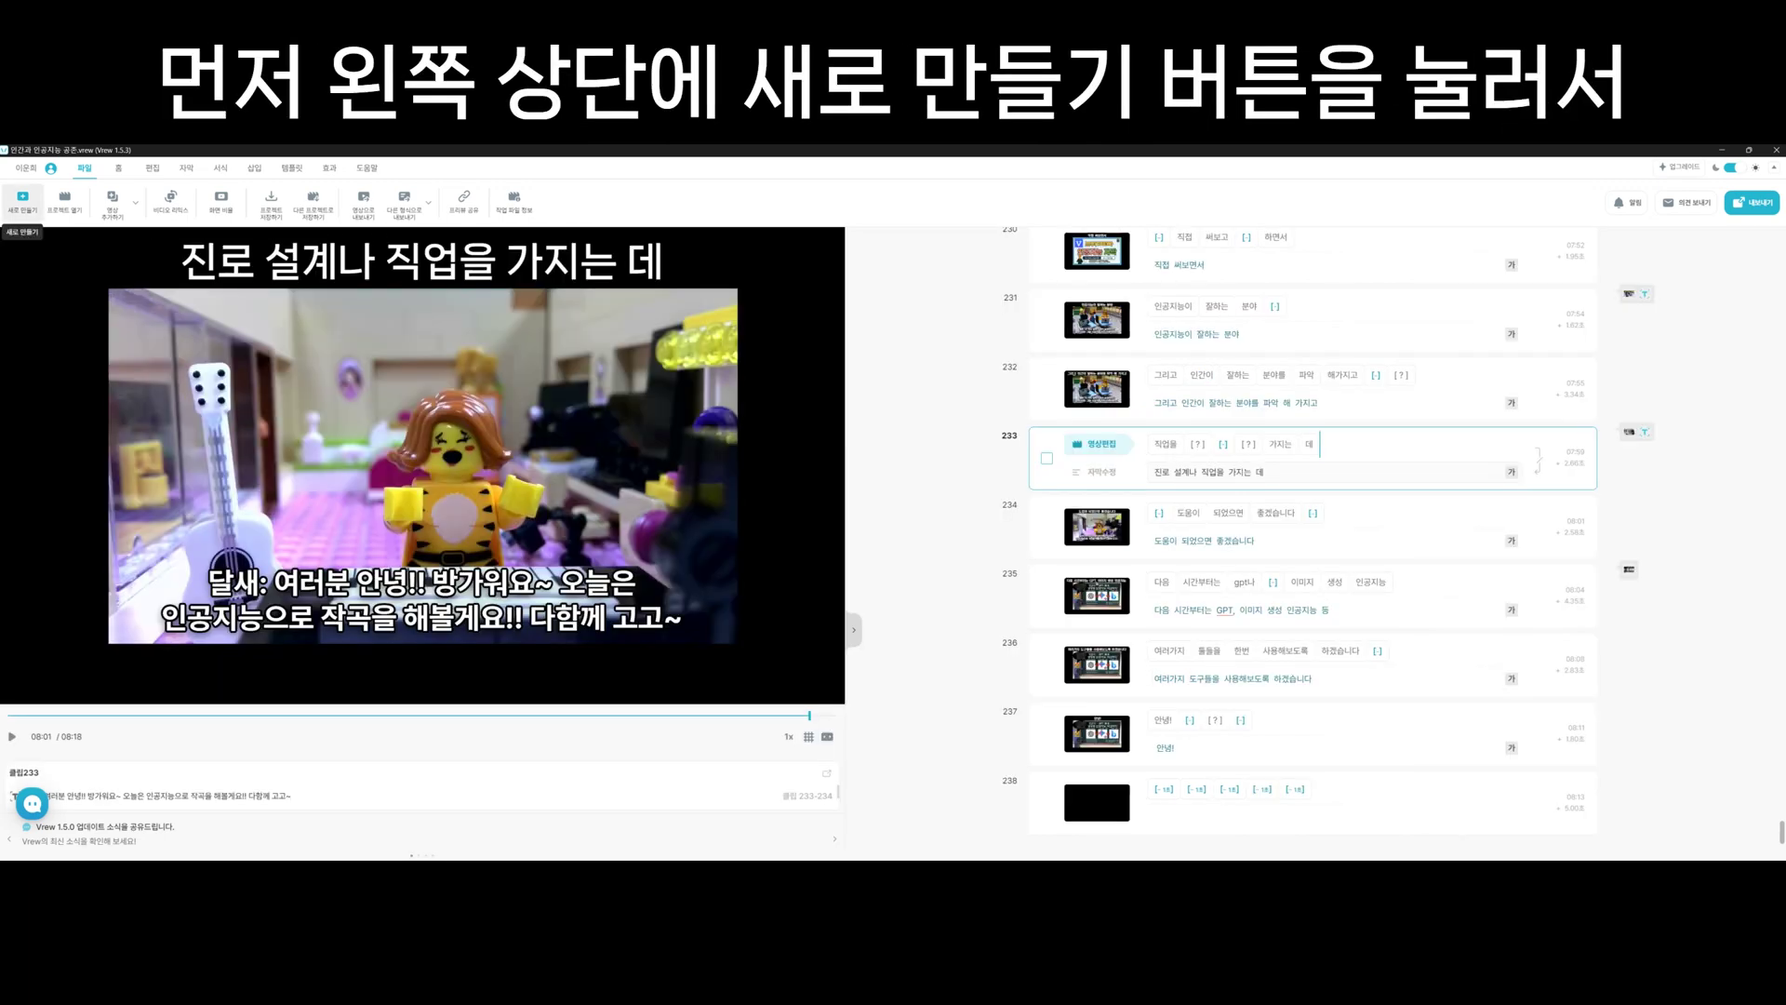
# Start a new project with the option for making a video from text (텍스트로 비디오 만들기).
pyautogui.hotkey('ctrl', 'n')
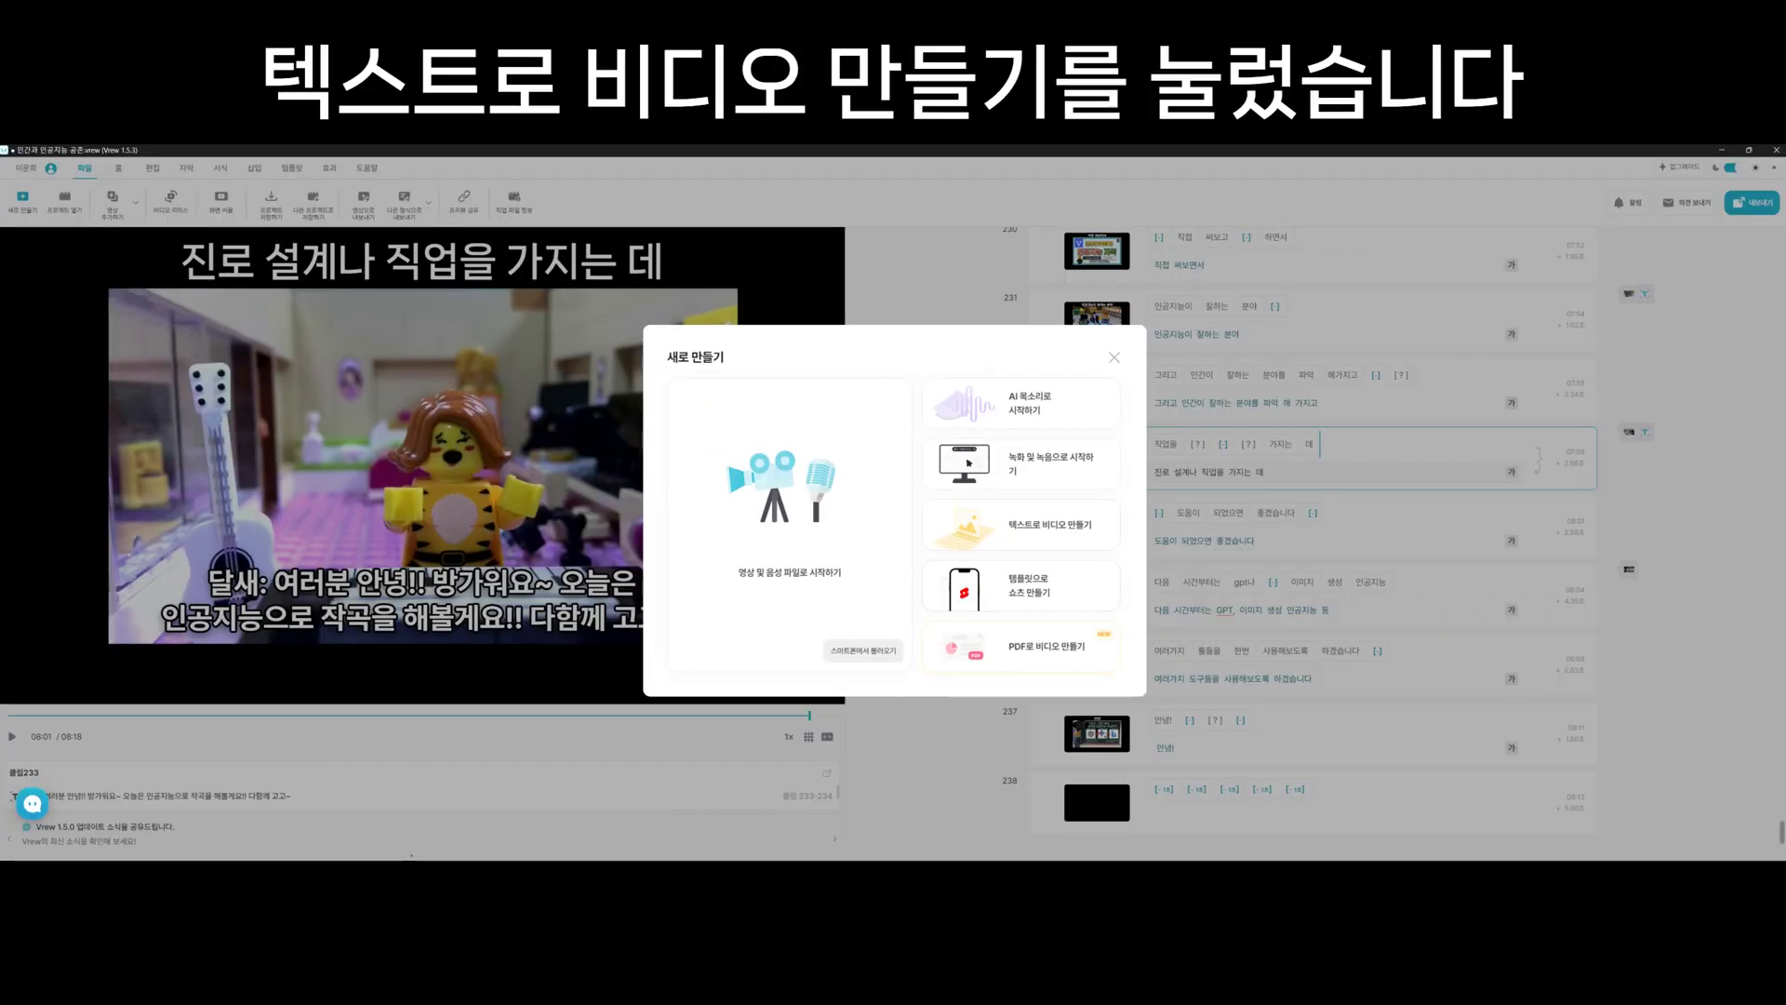
pyautogui.click(1049, 524)
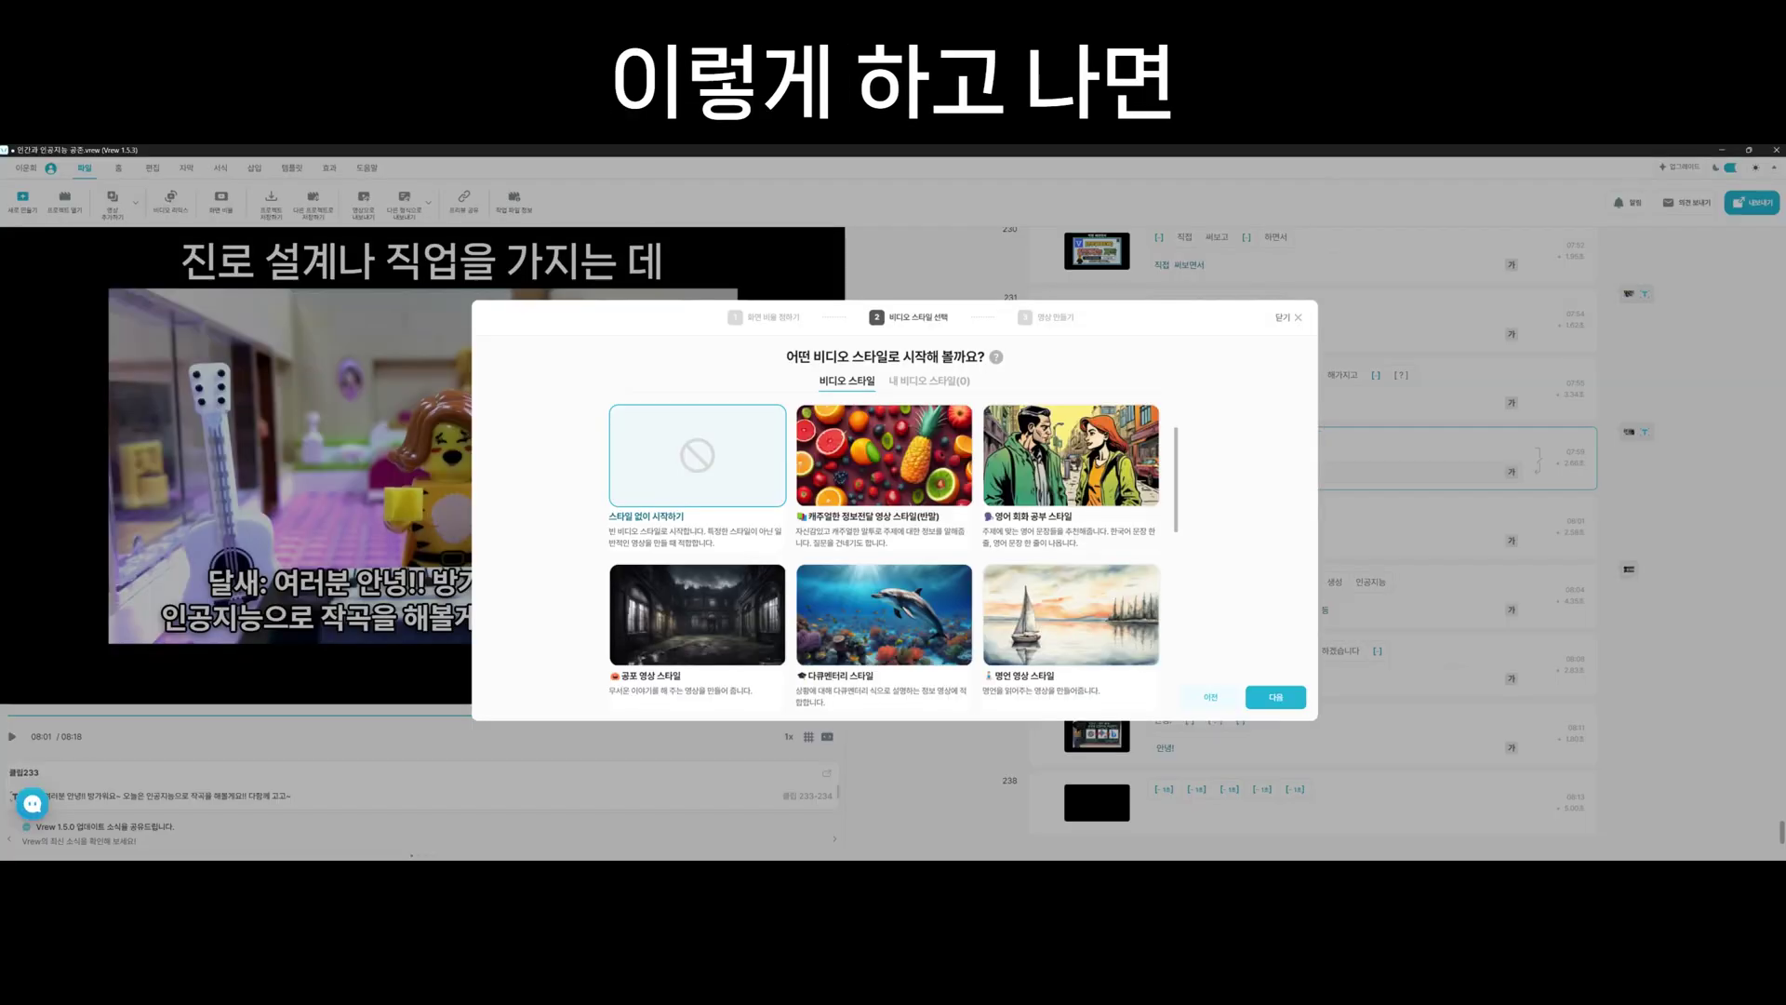
# Look through the available video styles and choose 공포 영상 스타일.
pyautogui.scroll(-2, 893, 562)
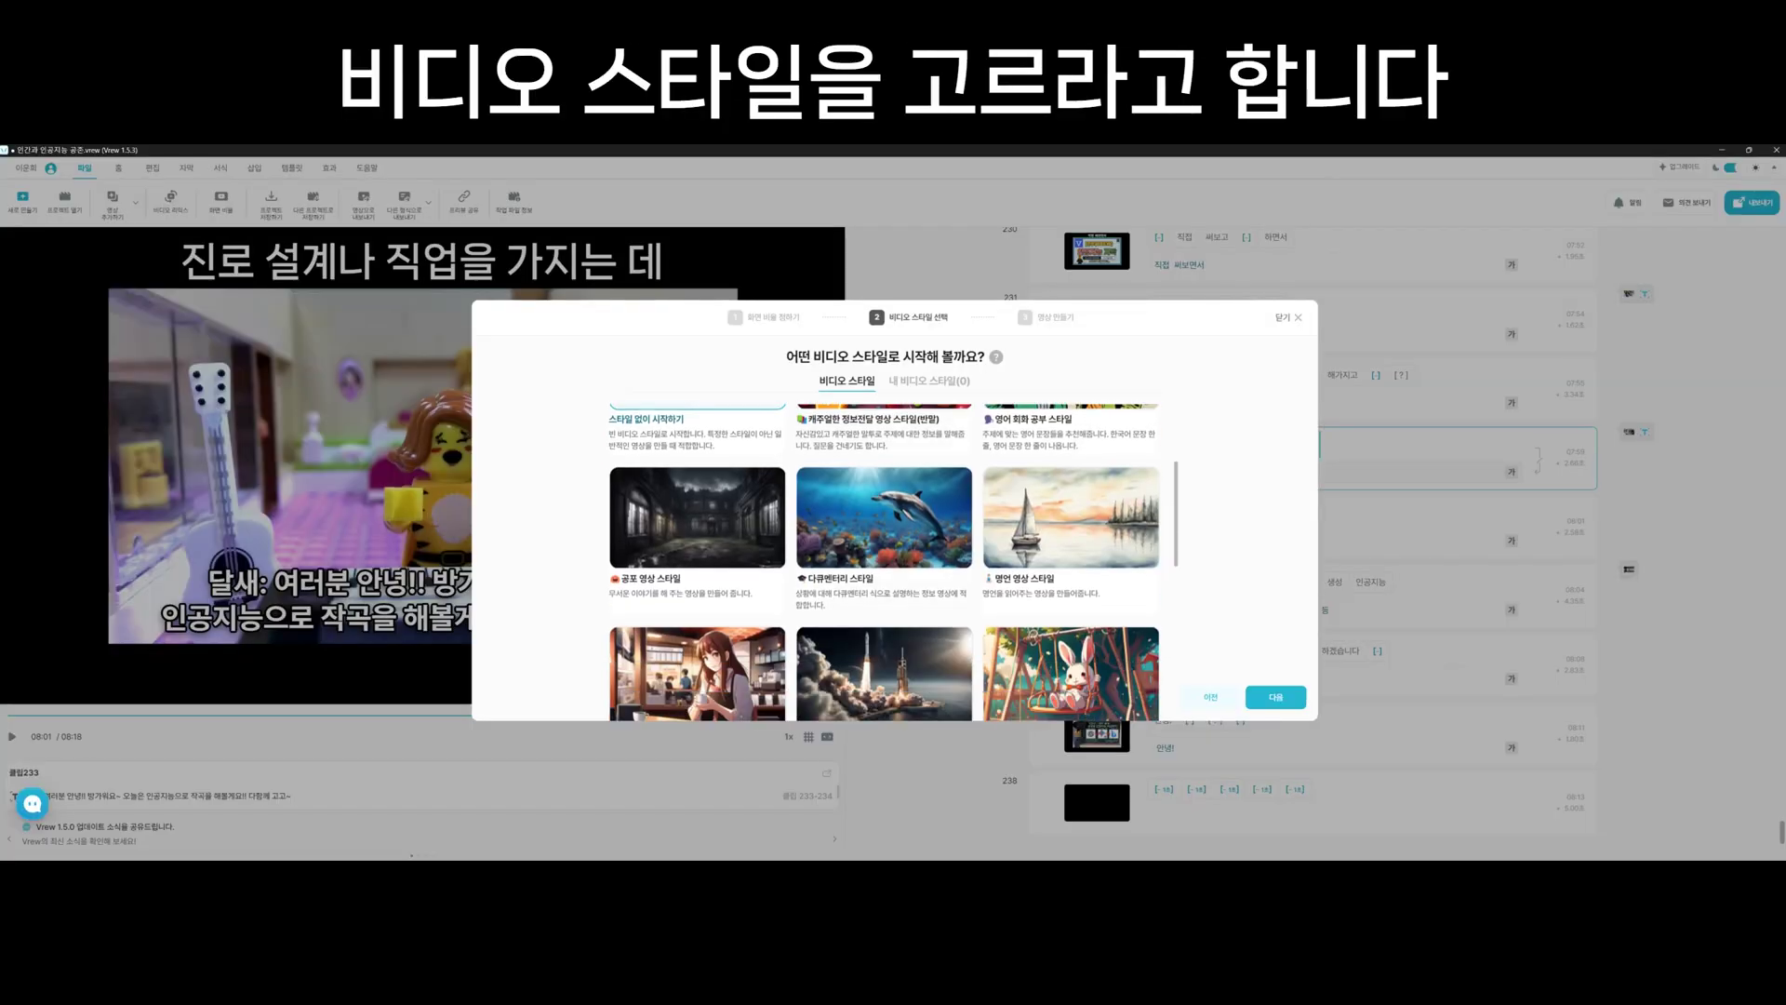
pyautogui.scroll(2, 883, 562)
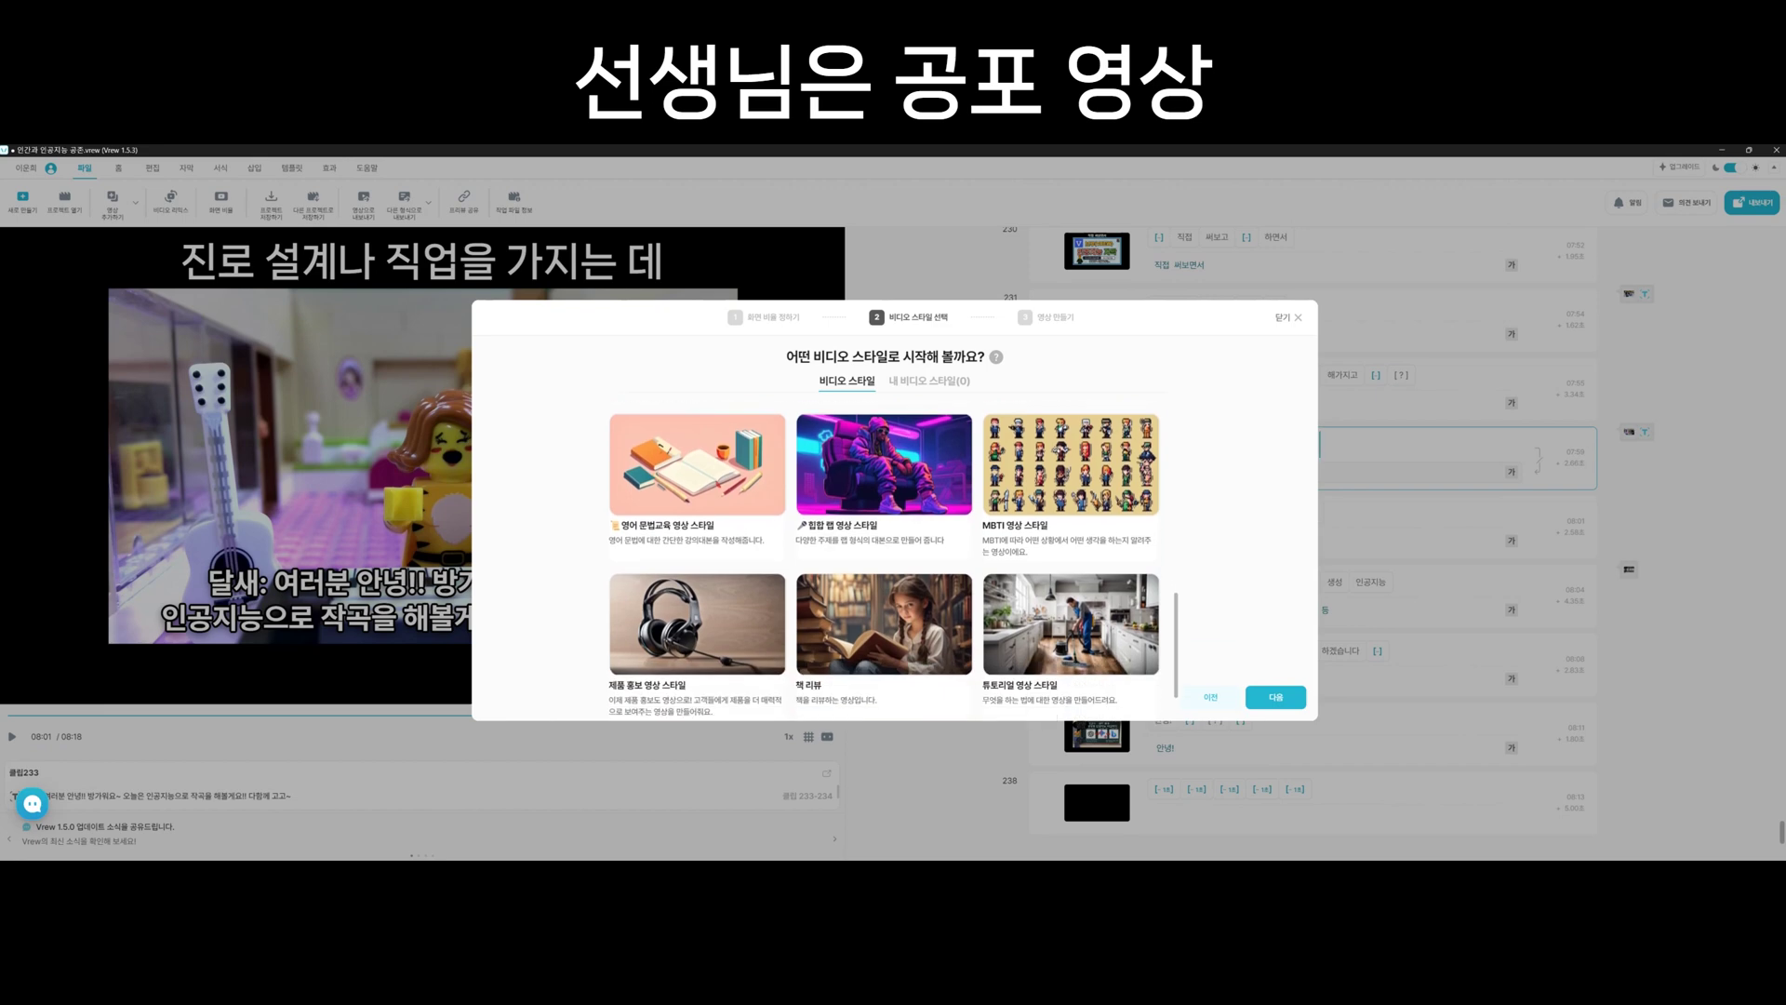
pyautogui.scroll(3, 893, 558)
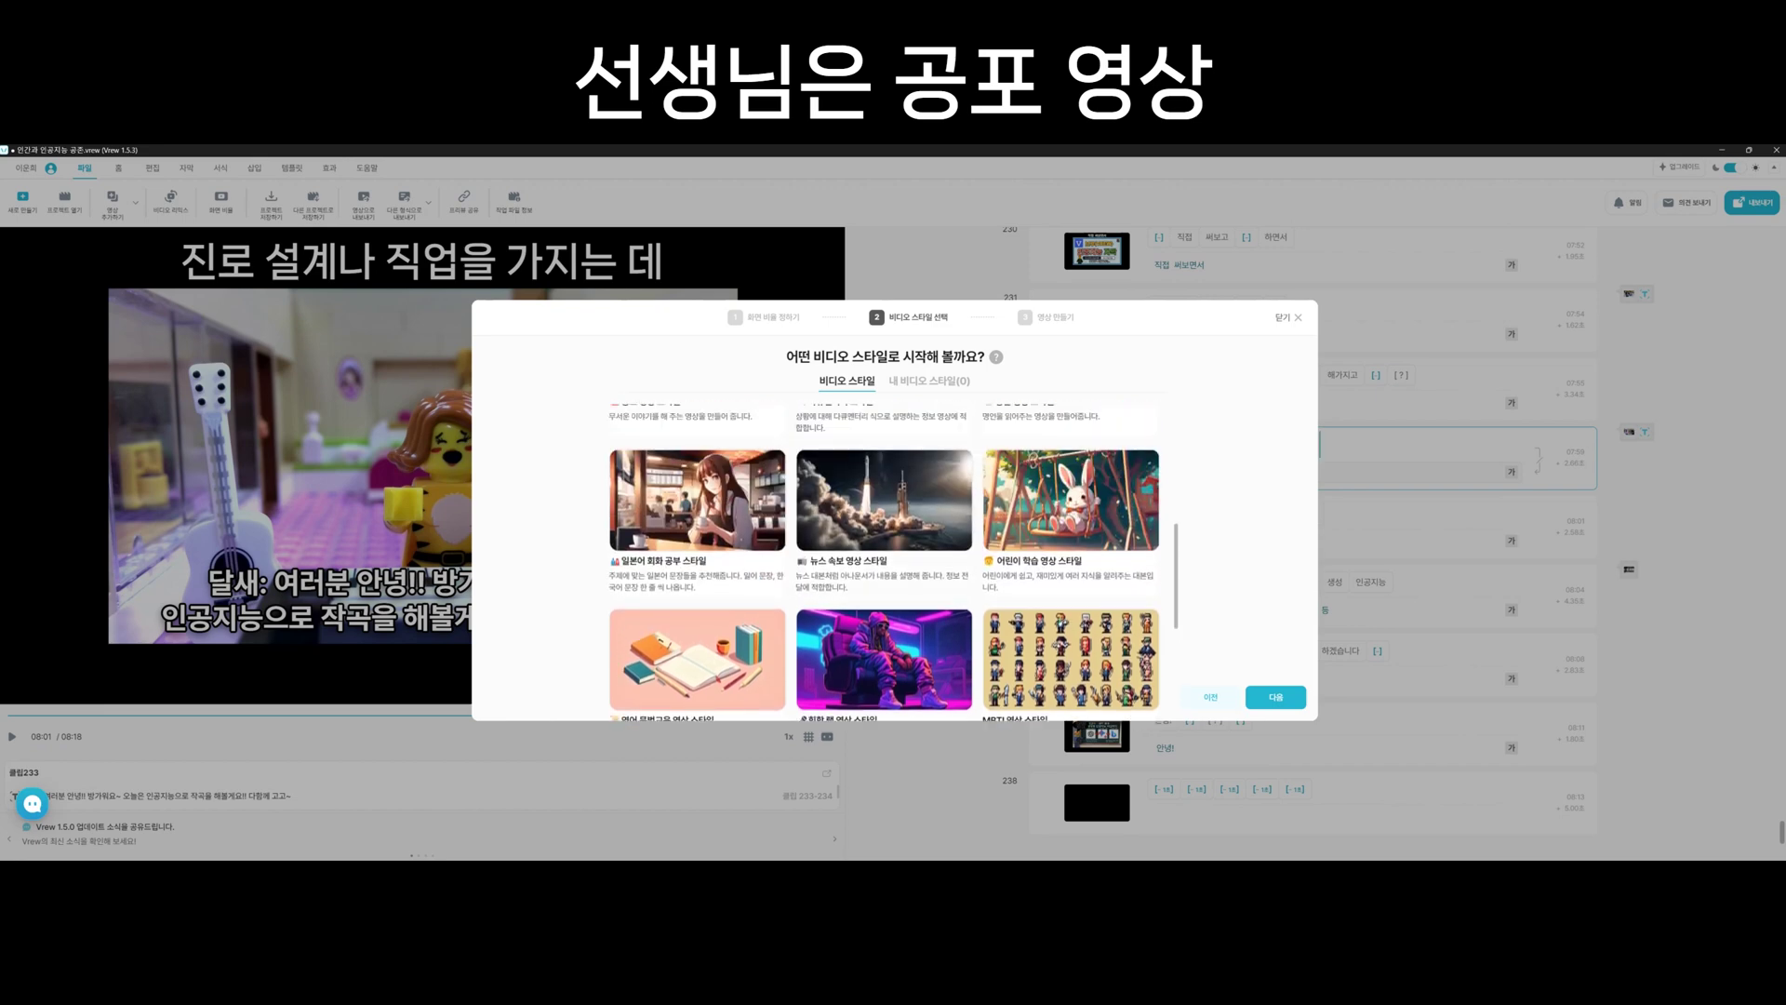
pyautogui.scroll(3, 893, 558)
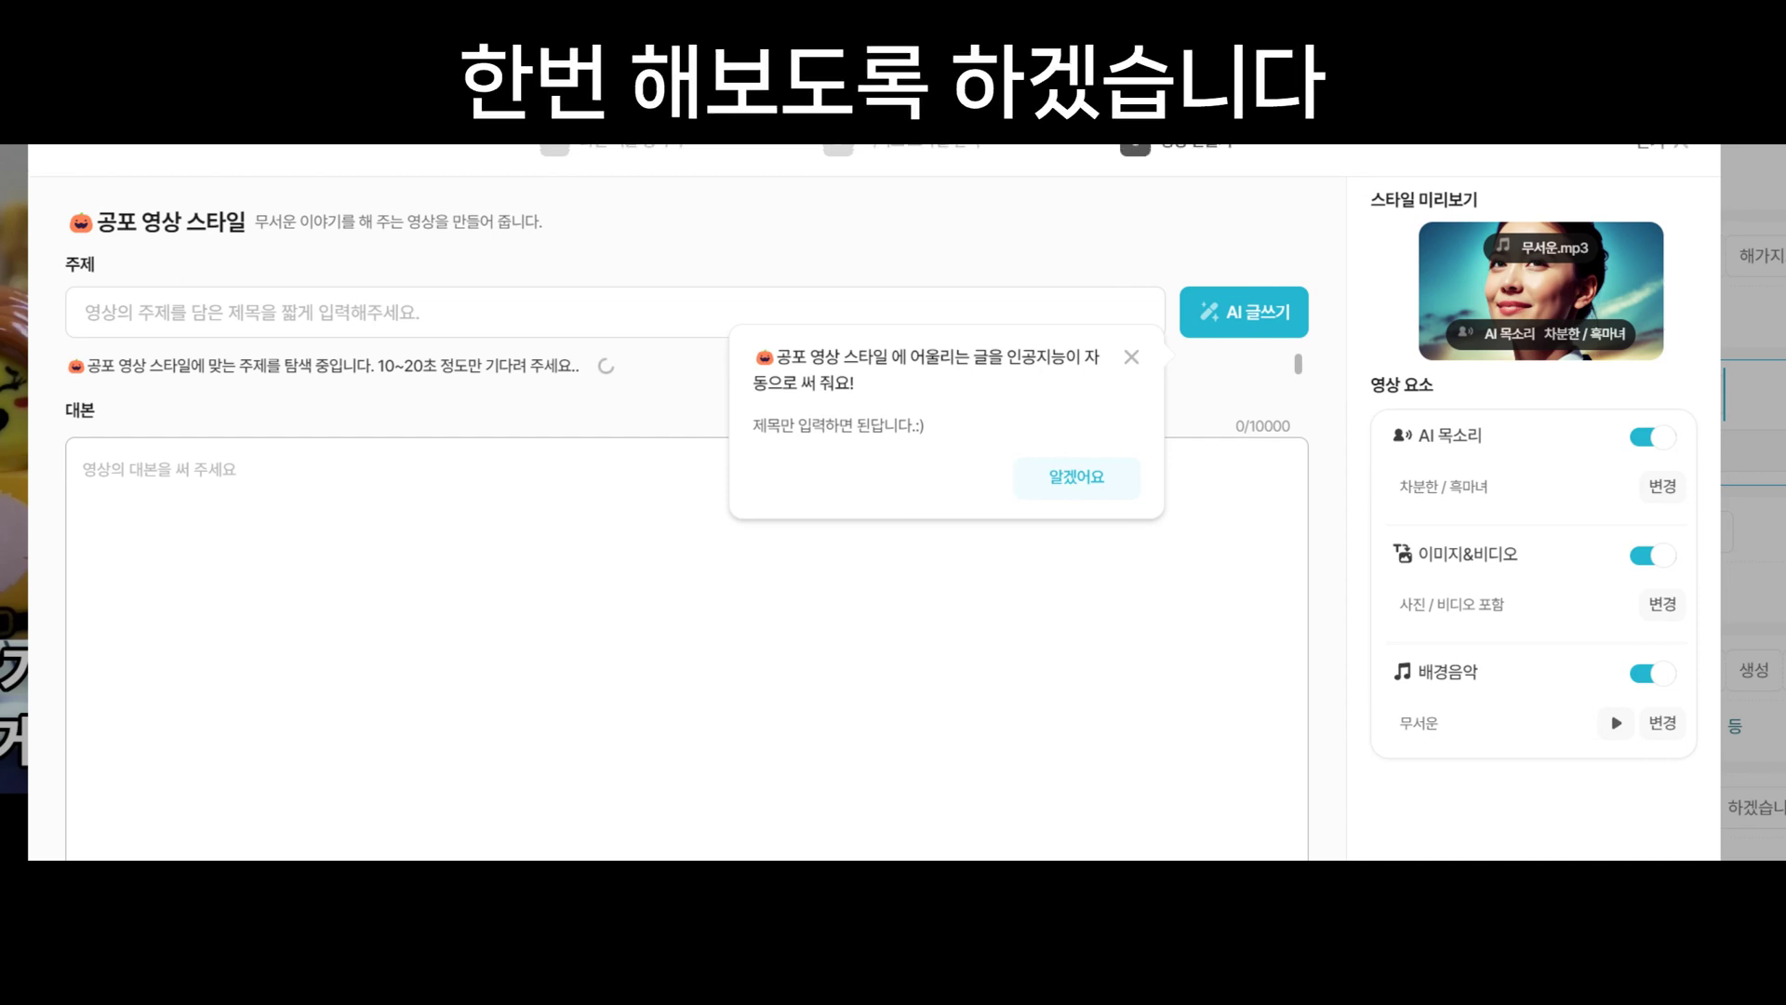
# Have AI write a horror-style script on "대한민국 청년들의 겪는 문제를 해결해 달라는 편지글", and return to the style selection.
pyautogui.write('대한민국 청')
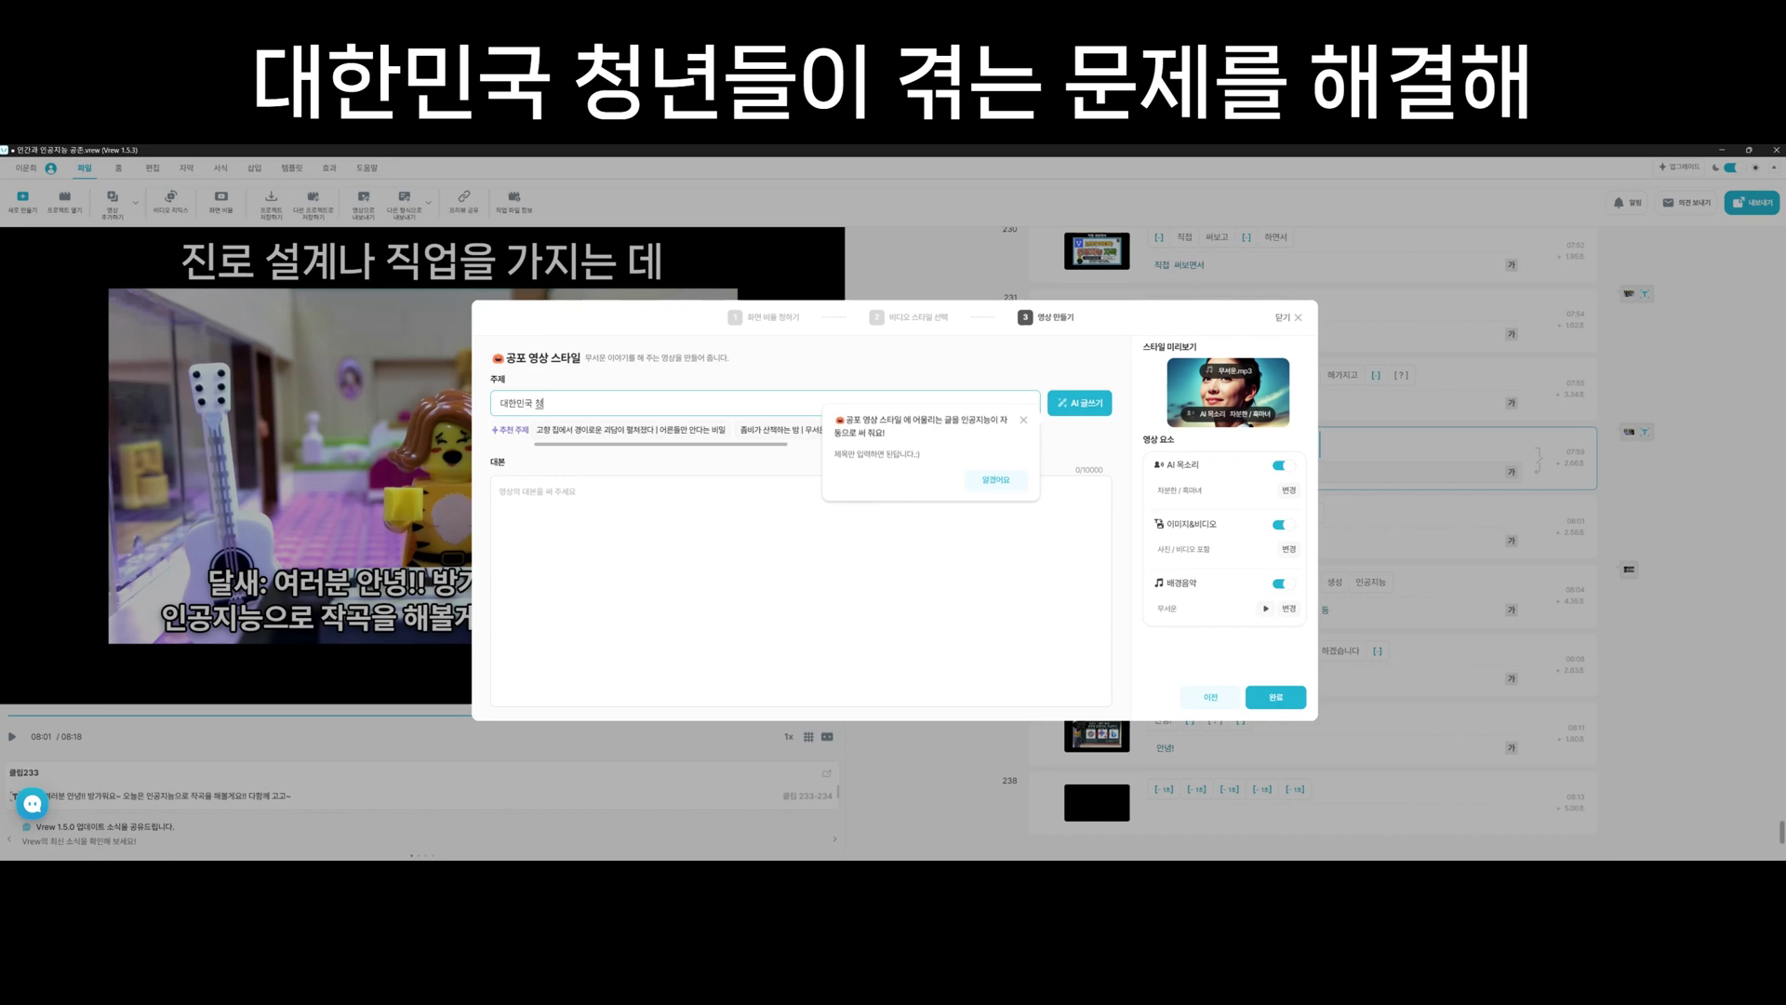
pyautogui.write('년들의 겪는 문')
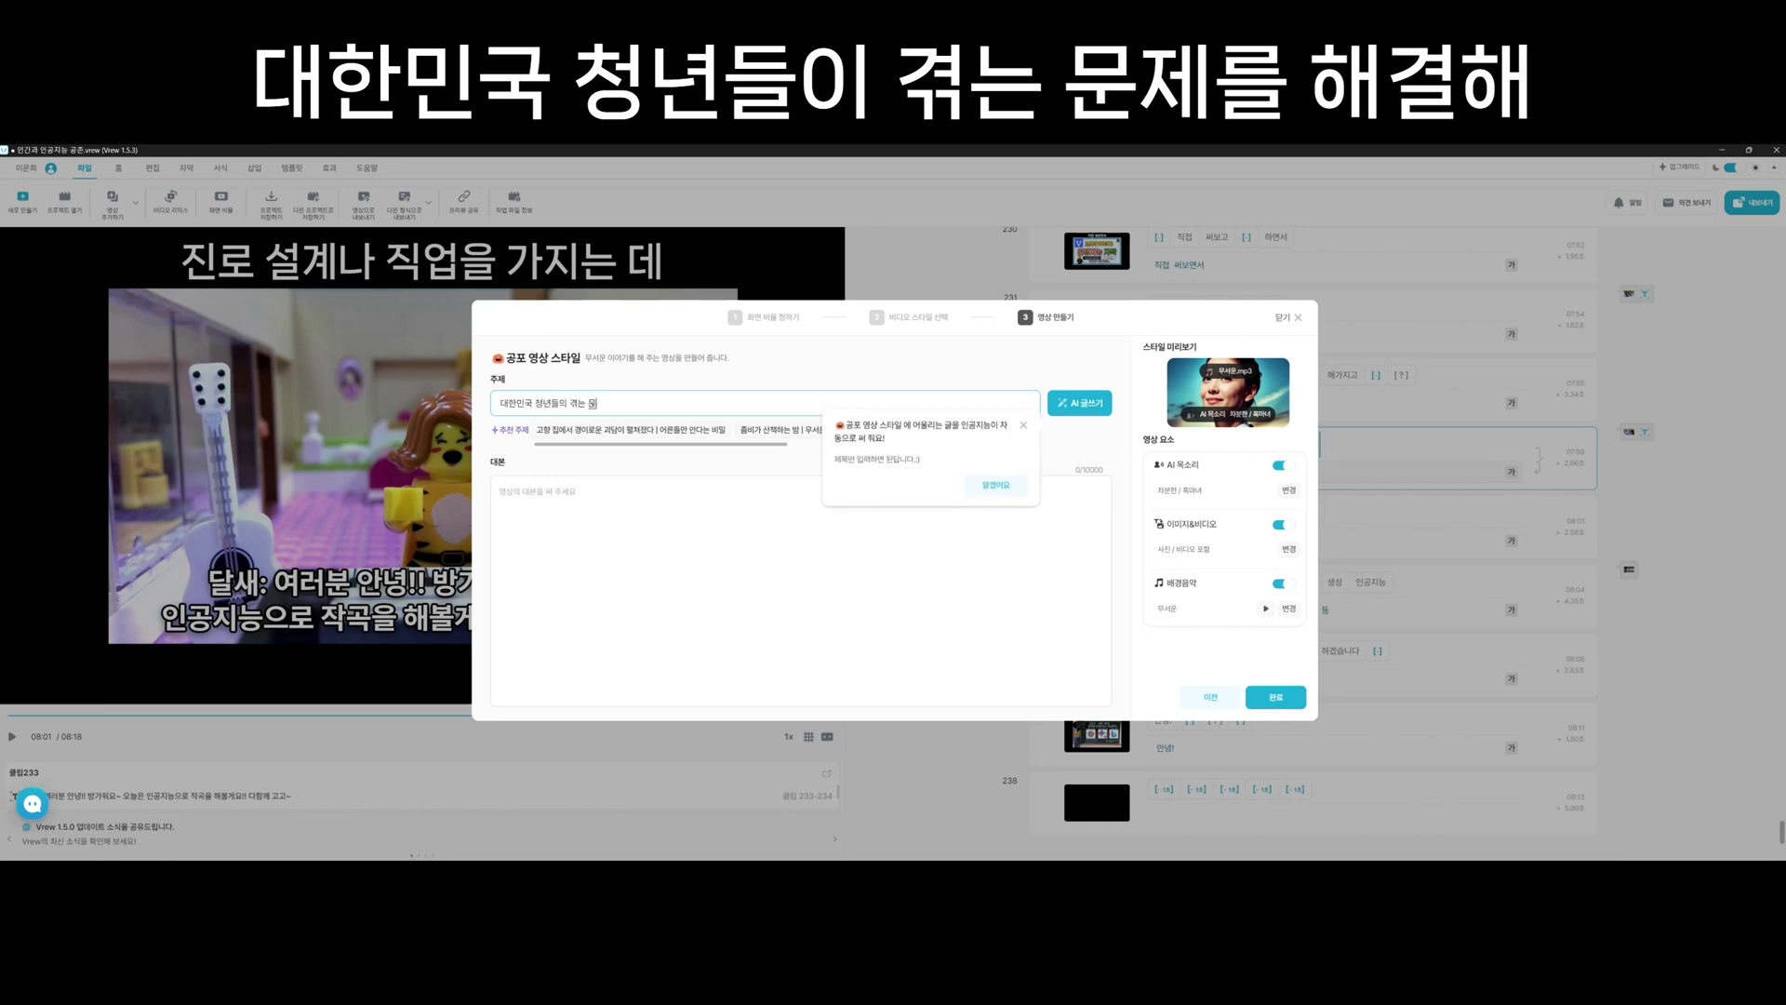
pyautogui.write('제를 해결해 달')
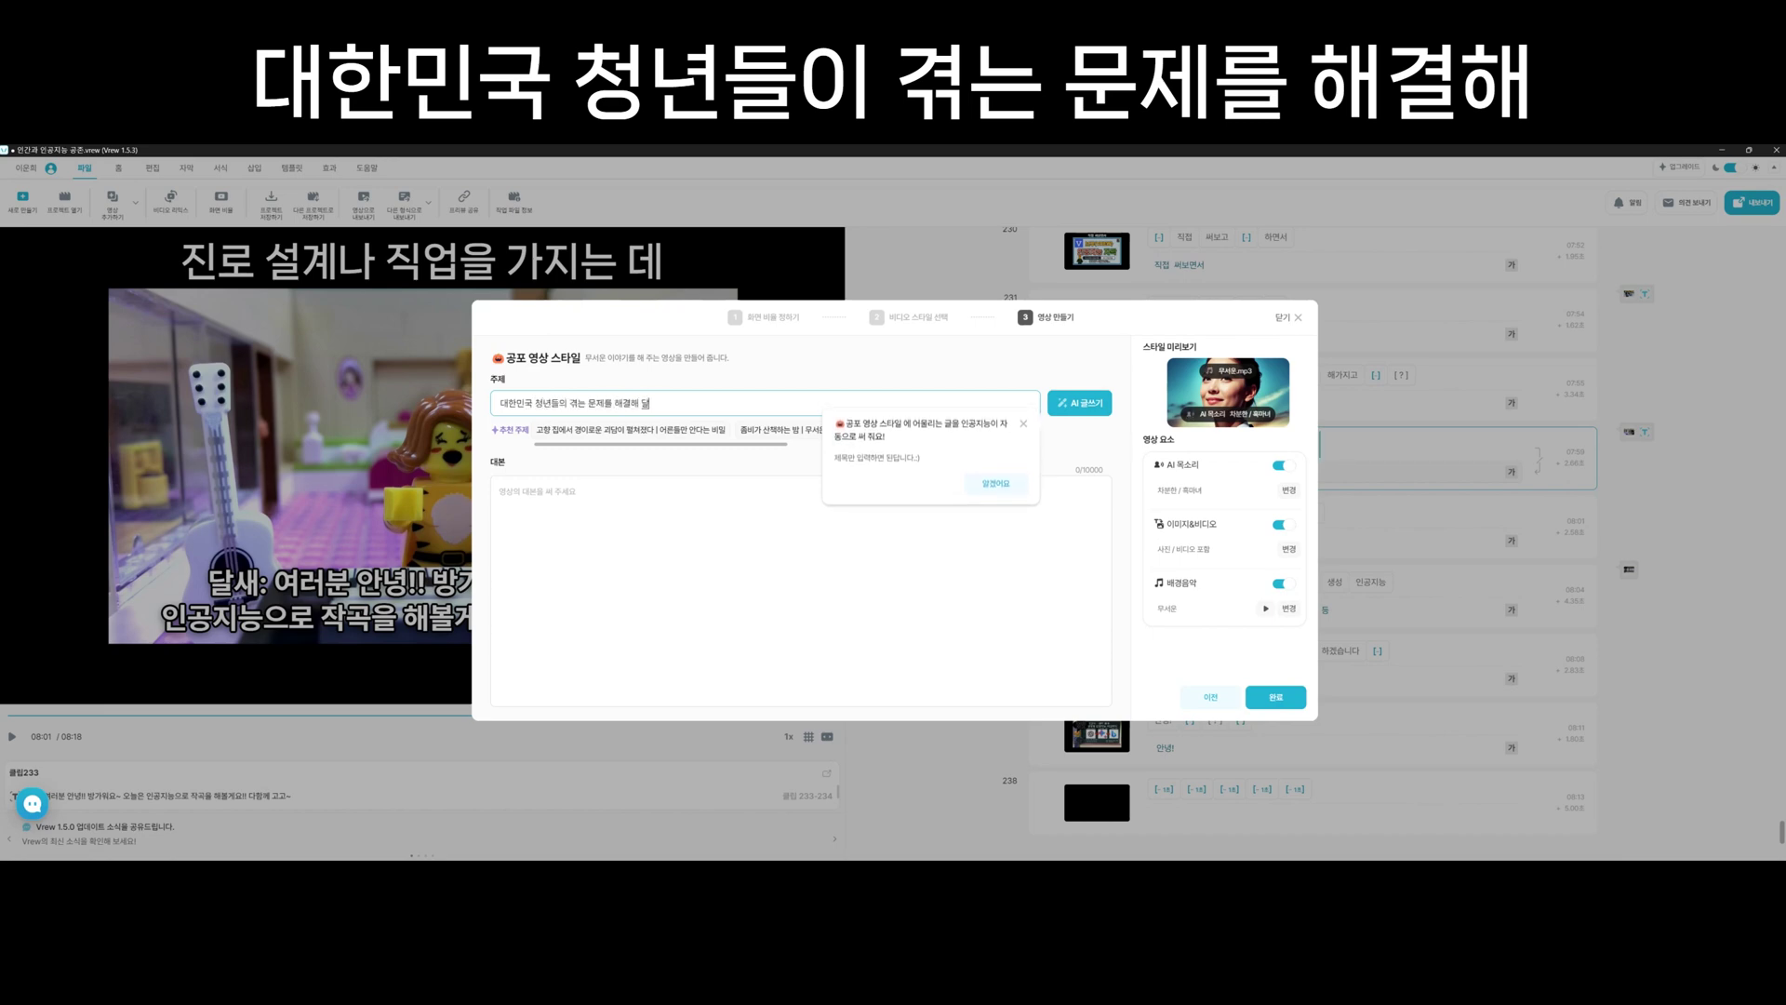
pyautogui.write('라는 편지글을')
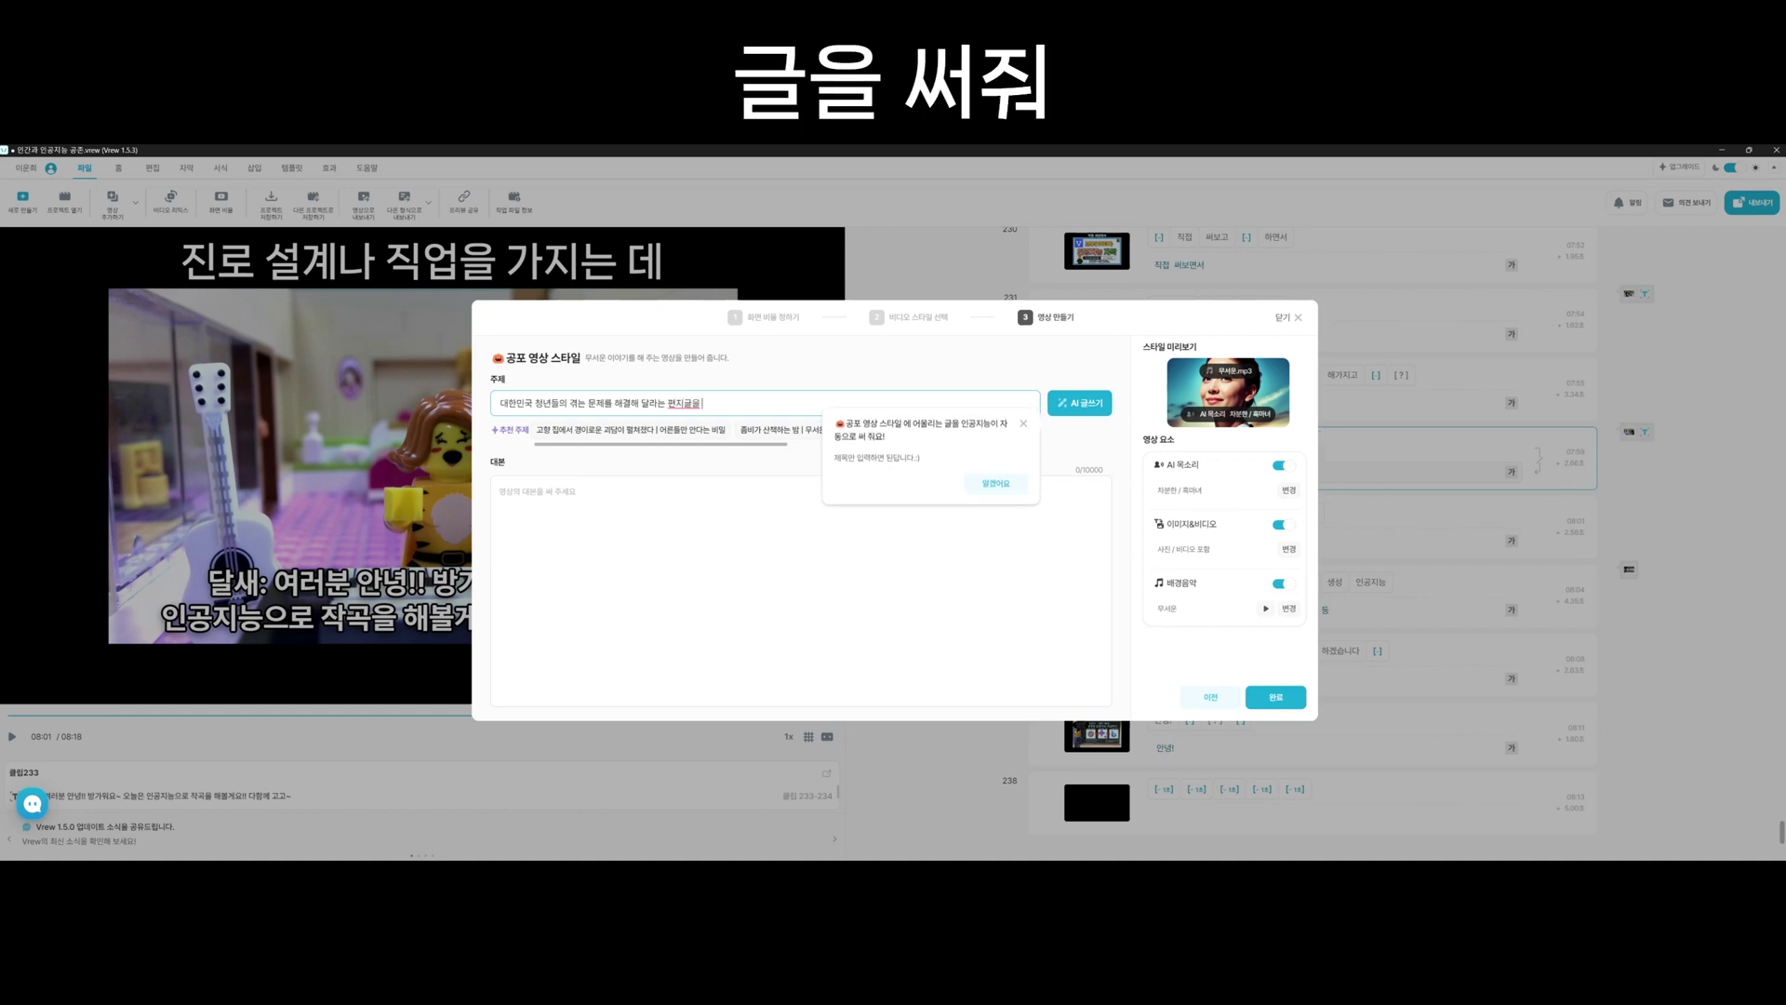
pyautogui.write(' 써줘')
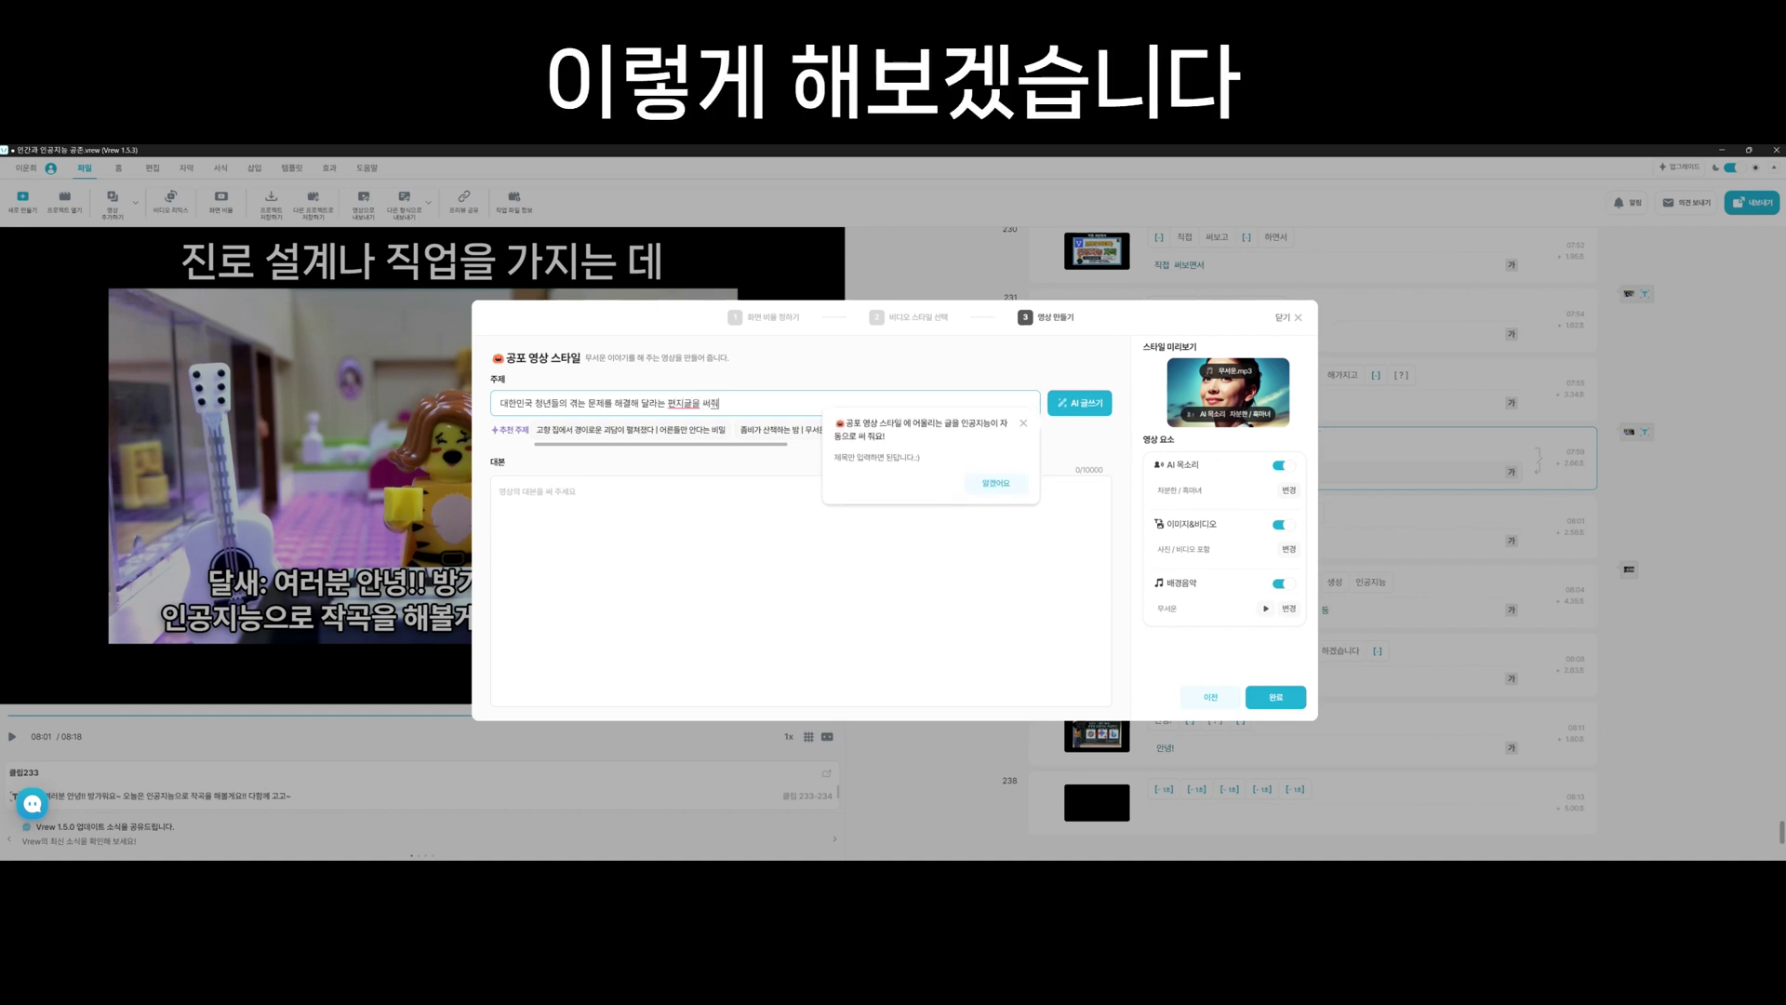
pyautogui.press('Return')
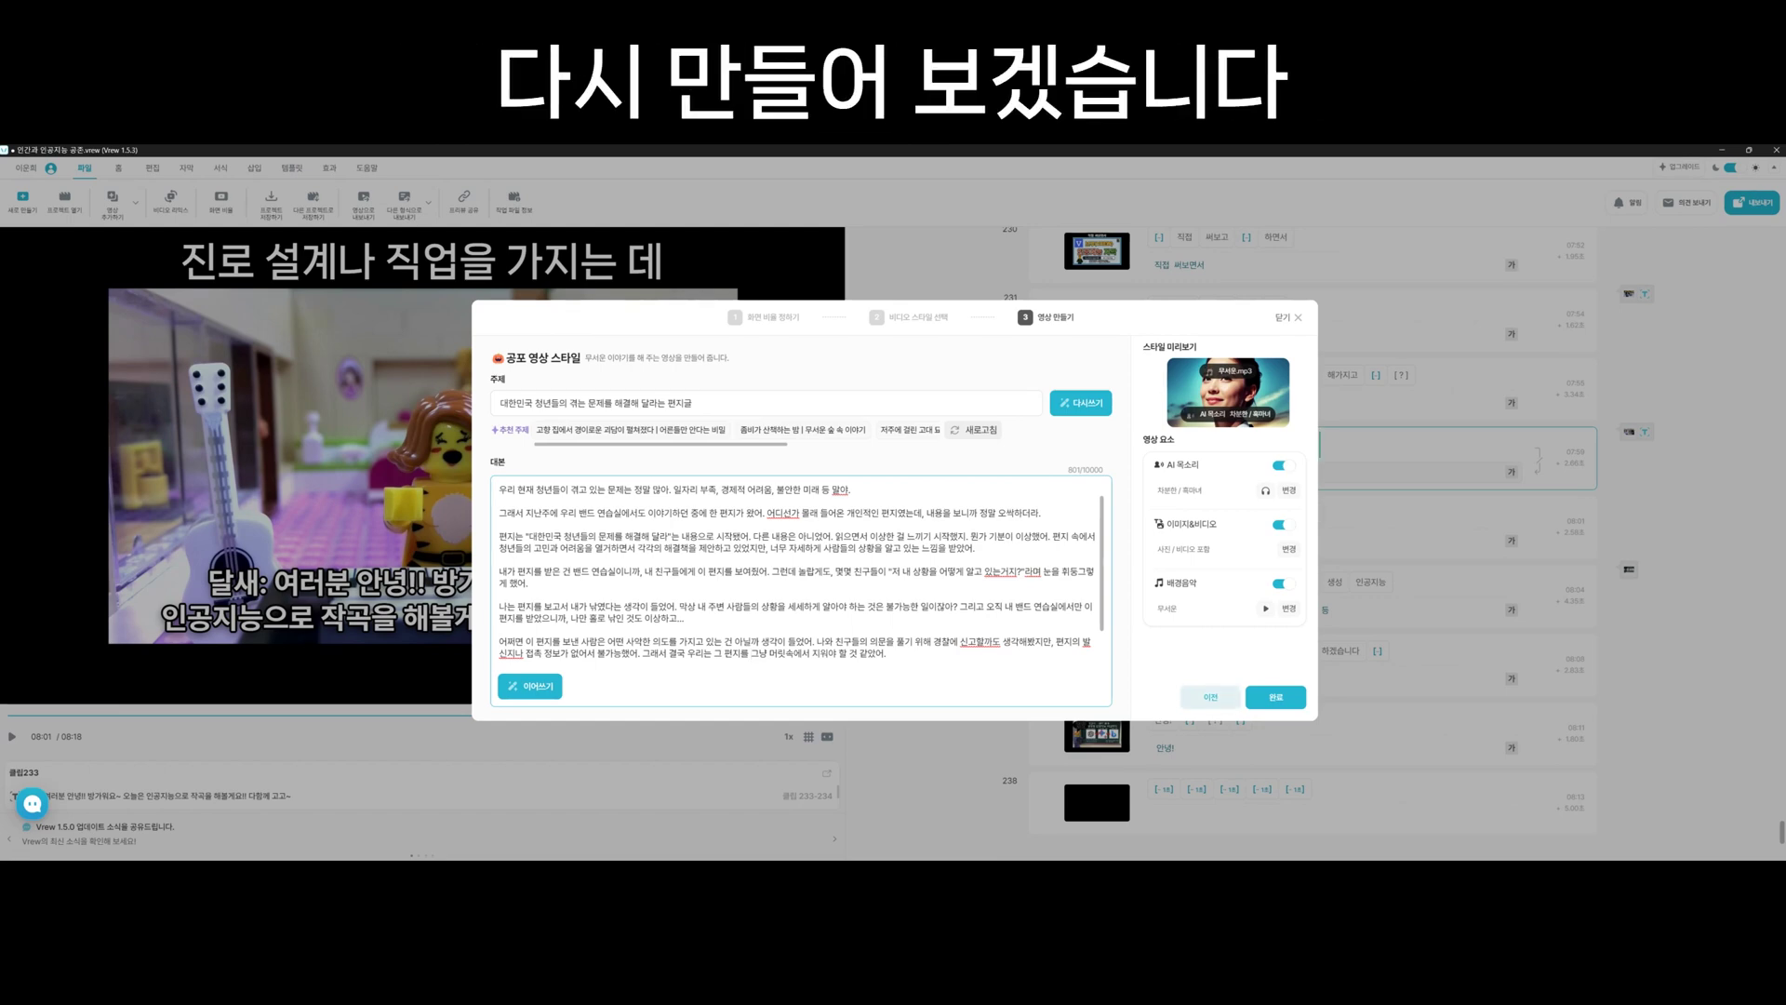
pyautogui.click(1210, 696)
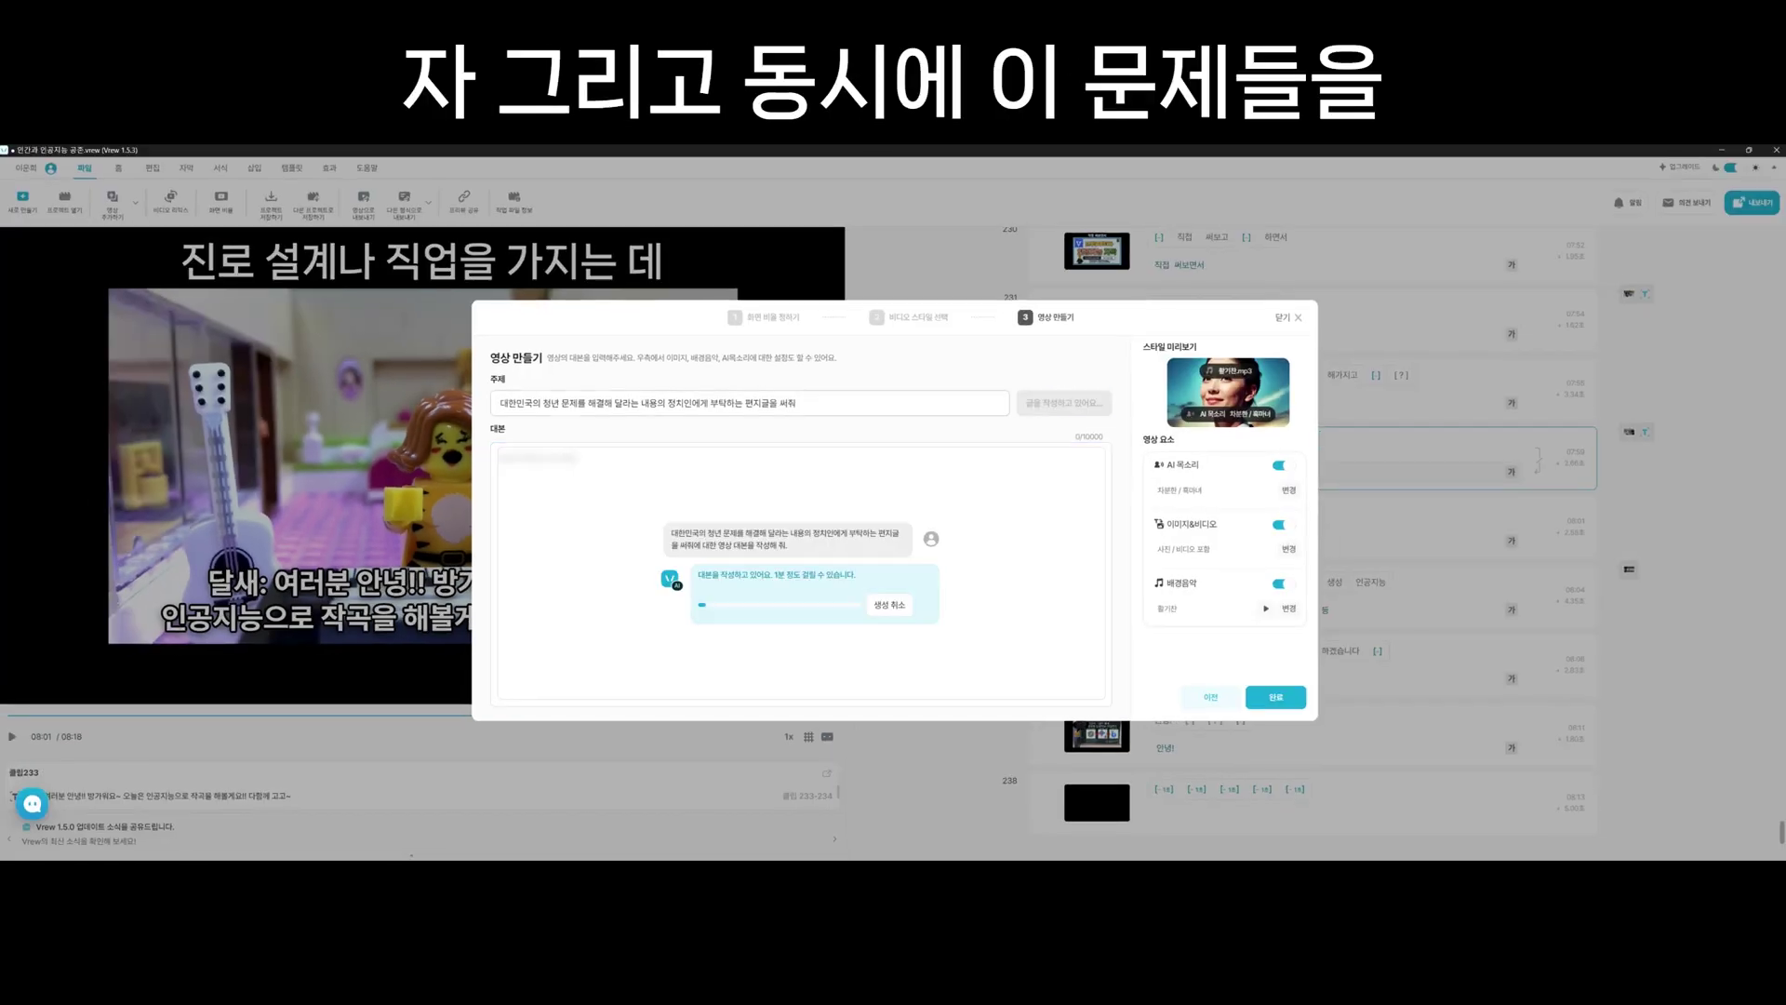
# Review the answers and letters about Korean youth issues in ChatGPT, Bard, wrtn and Bing.
pyautogui.hotkey('ctrl', 'shift', 'Left')
pyautogui.hotkey('ctrl', 'shift', 'Left')
pyautogui.hotkey('ctrl', 'shift', 'Left')
pyautogui.hotkey('ctrl', 'shift', 'Left')
pyautogui.hotkey('ctrl', 'shift', 'Left')
pyautogui.hotkey('ctrl', 'shift', 'Left')
pyautogui.hotkey('ctrl', 'shift', 'Left')
pyautogui.hotkey('ctrl', 'shift', 'Left')
pyautogui.hotkey('ctrl', 'shift', 'Left')
pyautogui.hotkey('ctrl', 'shift', 'Left')
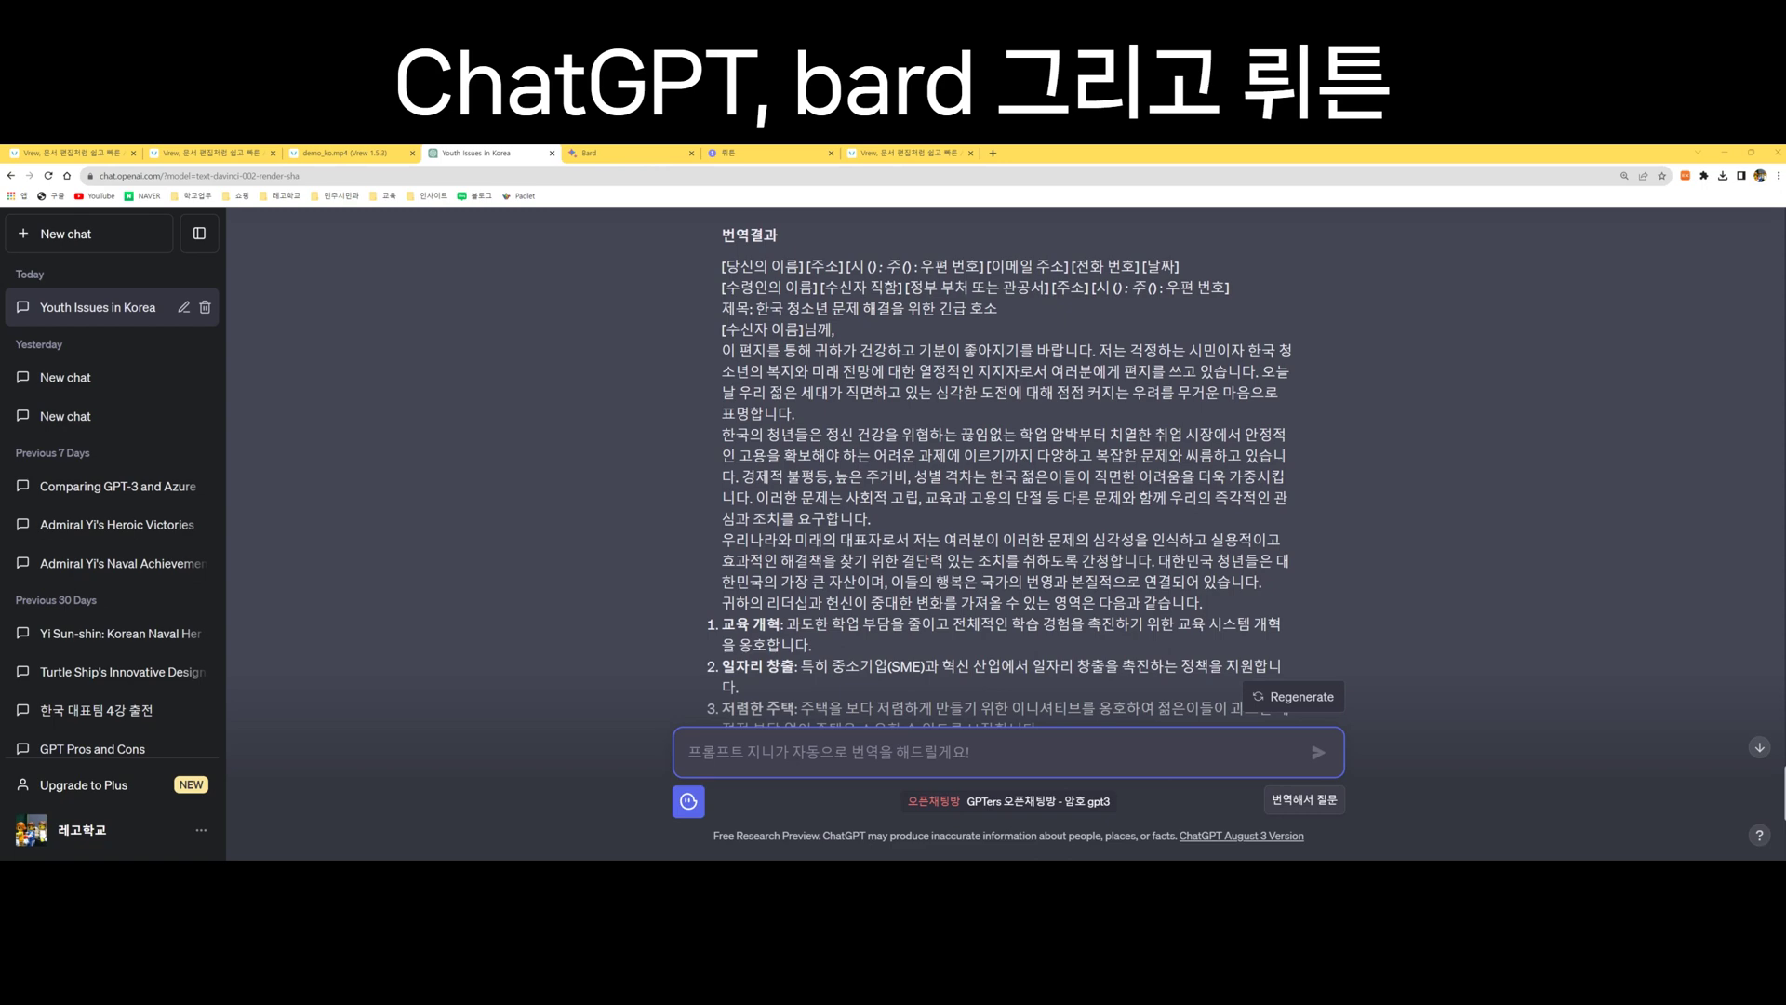
pyautogui.hotkey('ctrl', 'Tab')
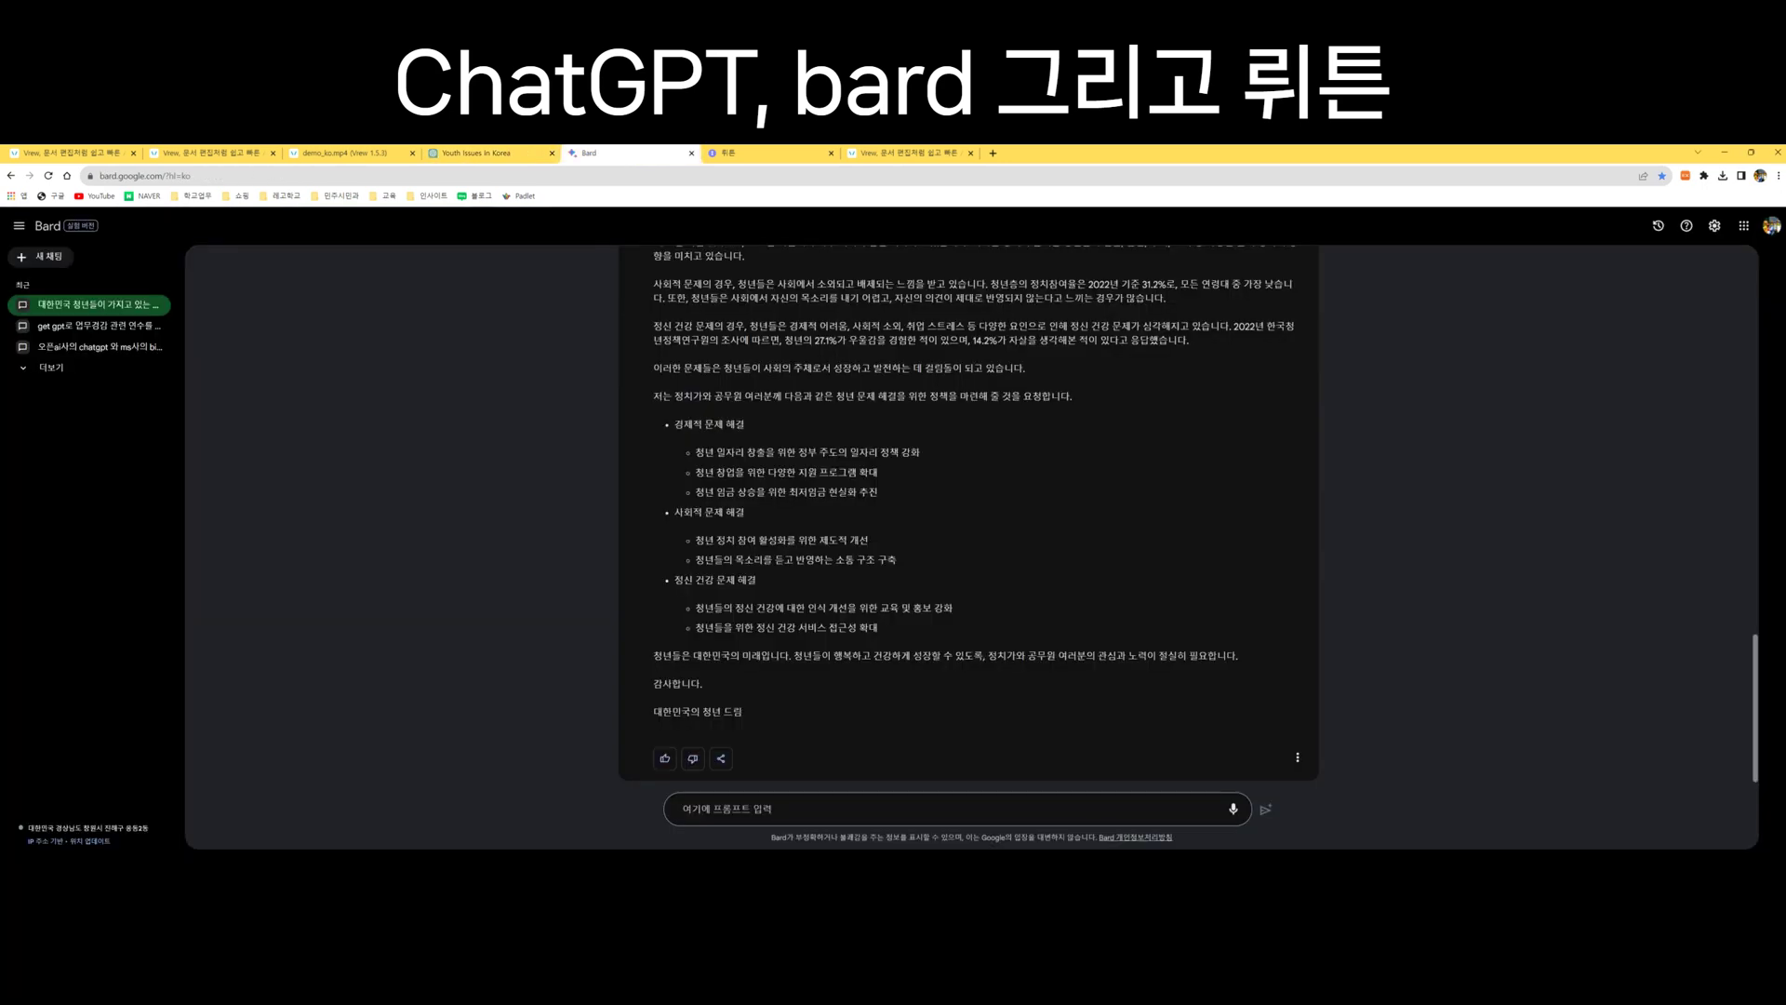
pyautogui.hotkey('ctrl', 'Tab')
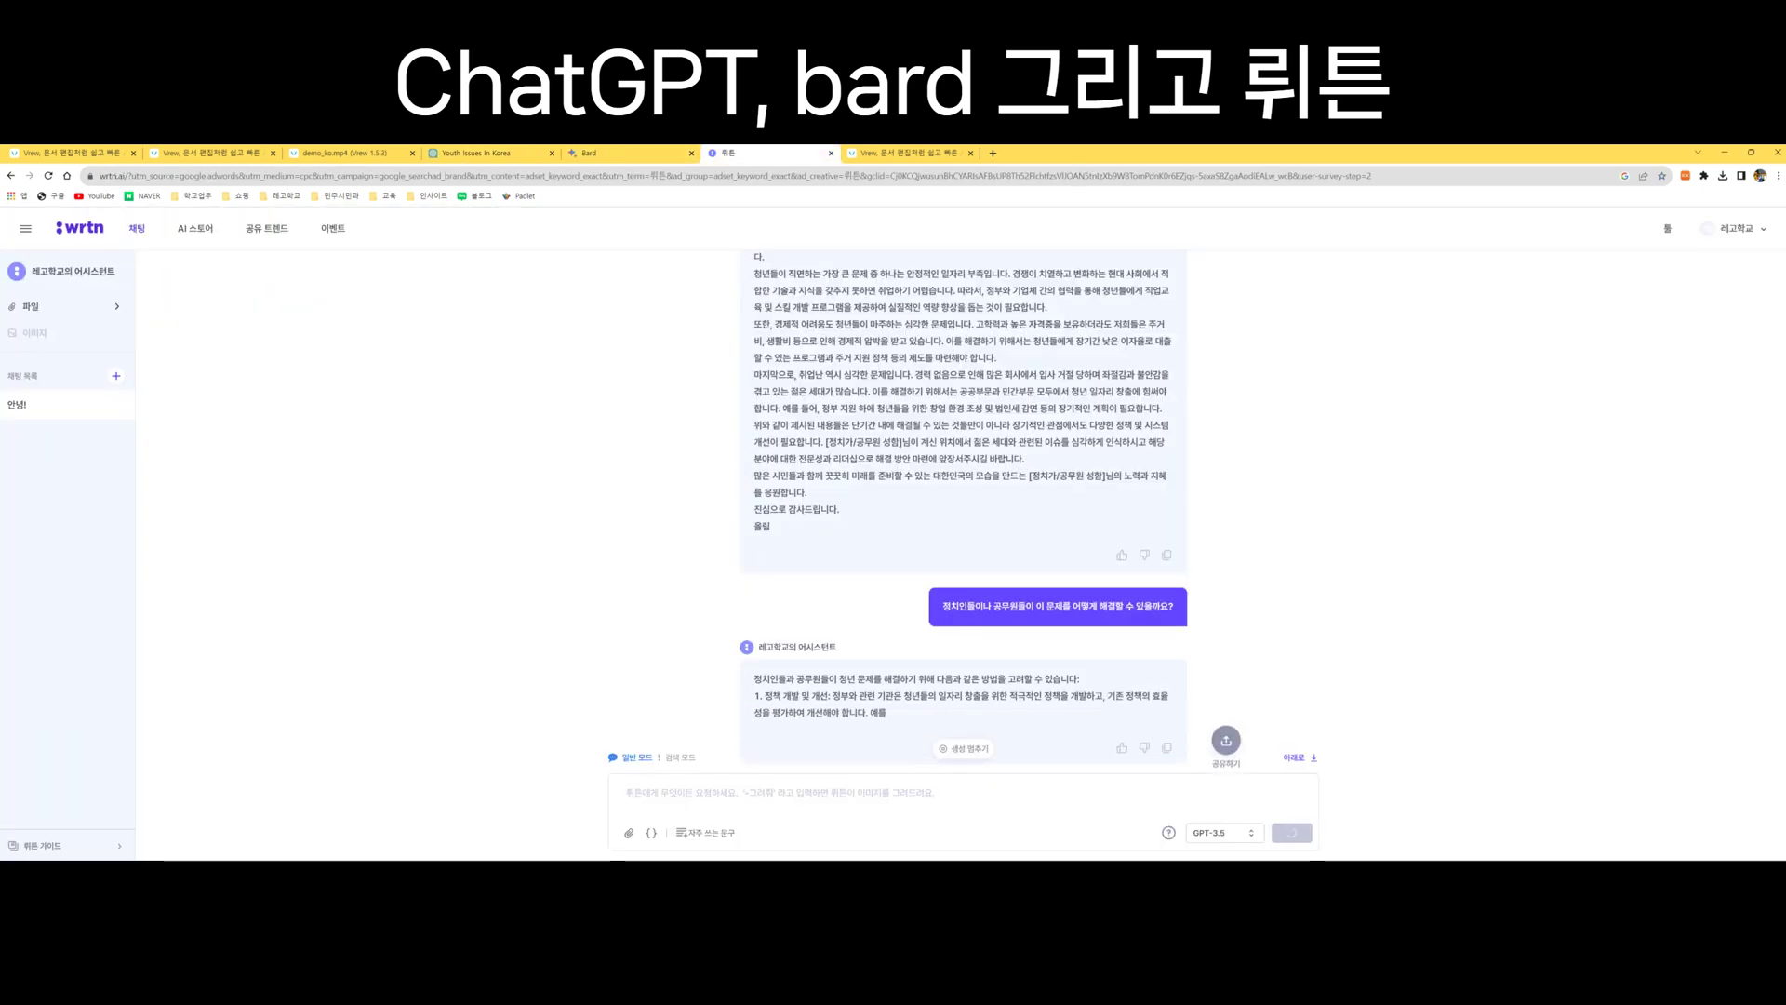
pyautogui.scroll(-1, 963, 498)
pyautogui.scroll(2, 963, 498)
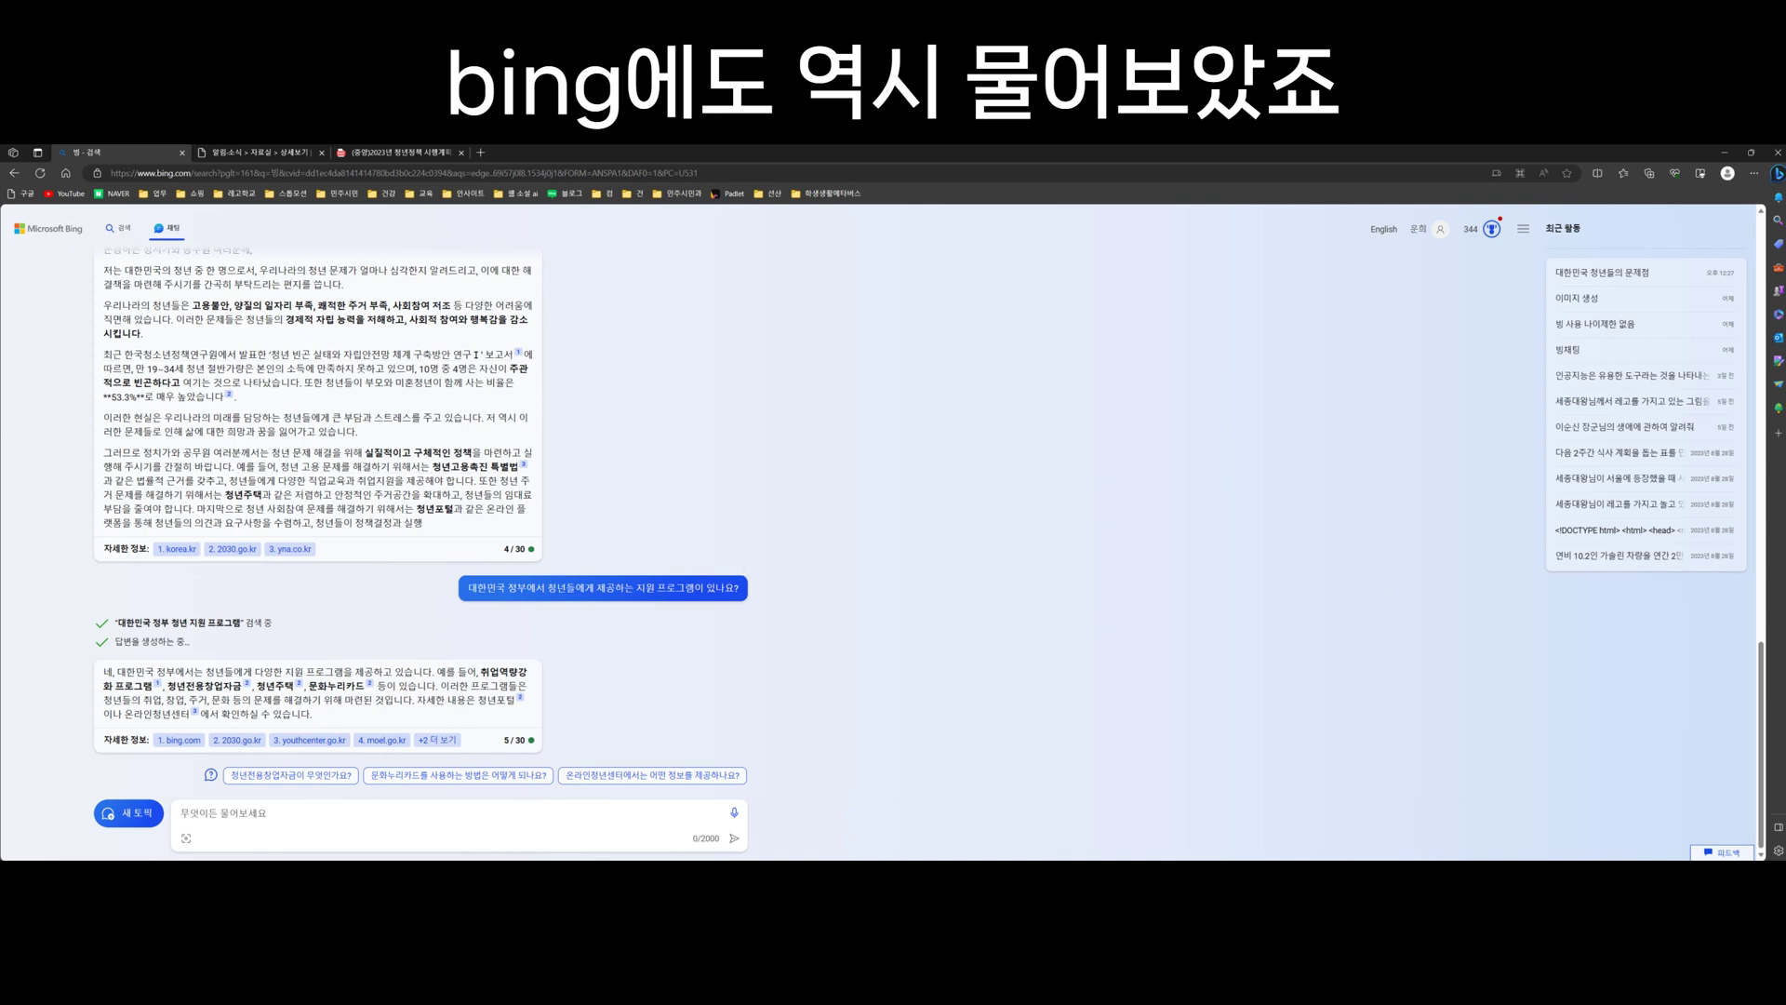
pyautogui.moveTo(1230, 871)
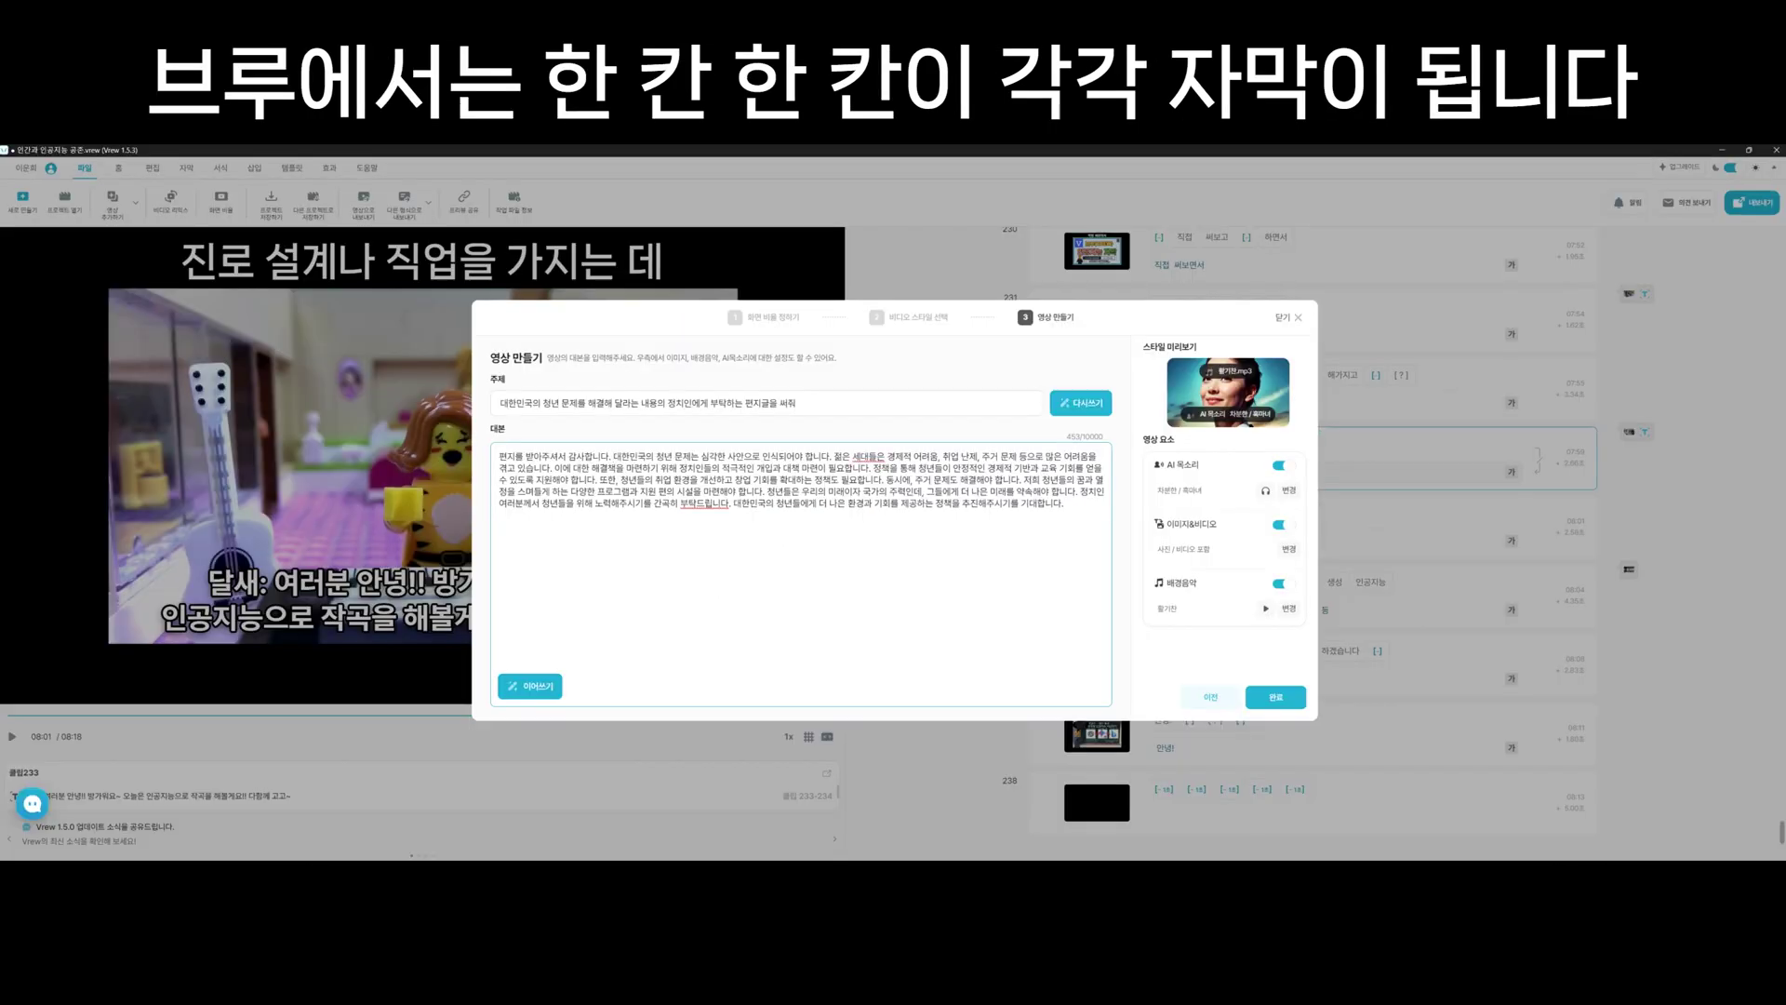
# Break the generated script into short lines, each sized for one subtitle, starting after "편지를 받아주셔서 감사합니다.".
pyautogui.press('Return')
pyautogui.press('Return')
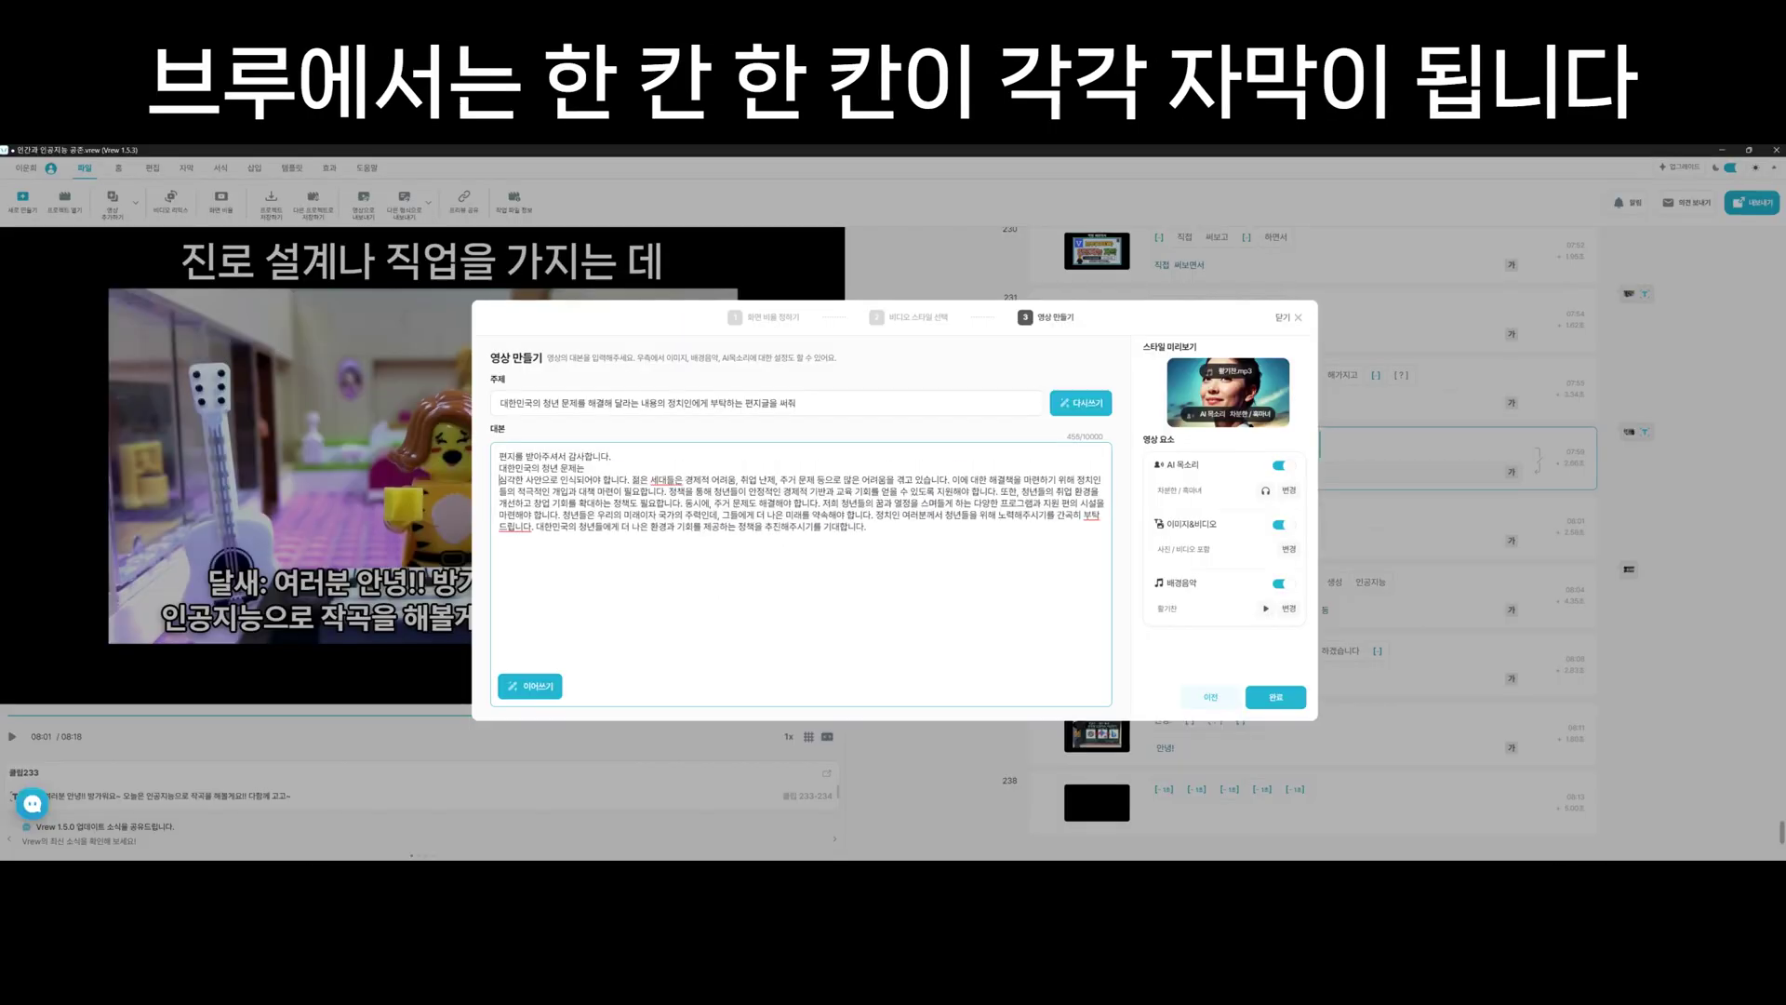
pyautogui.press('Return')
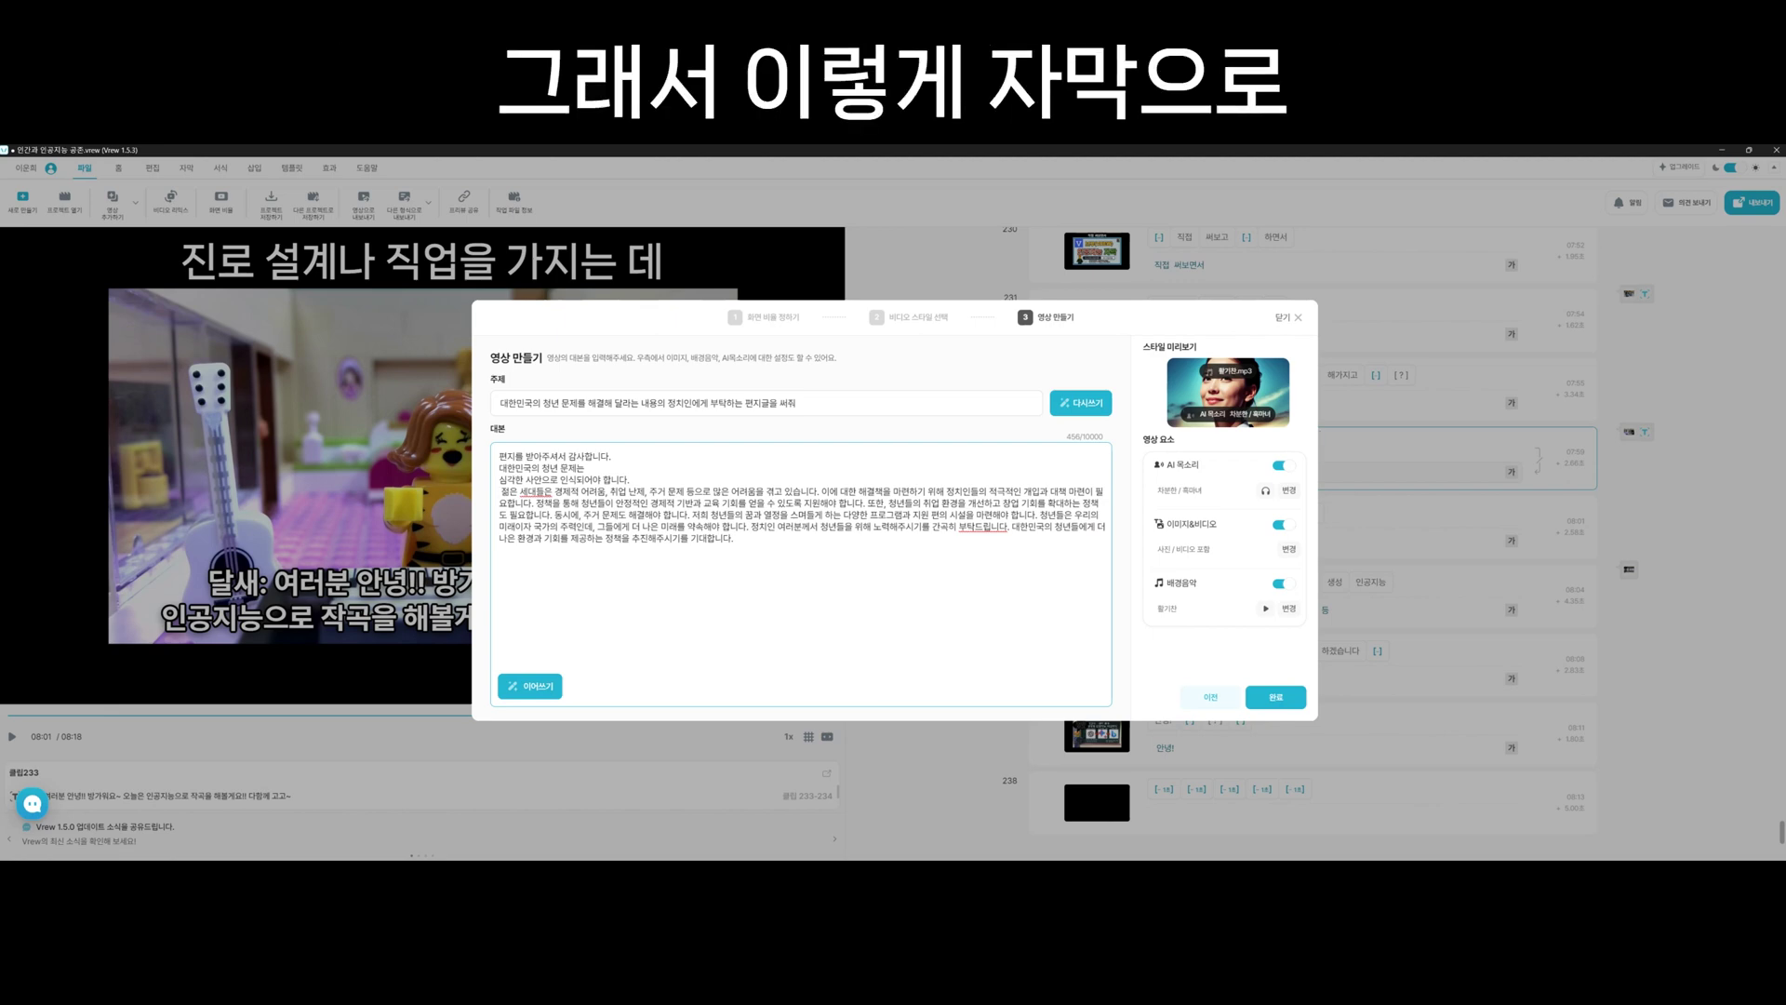
pyautogui.press('Return')
pyautogui.press('Return')
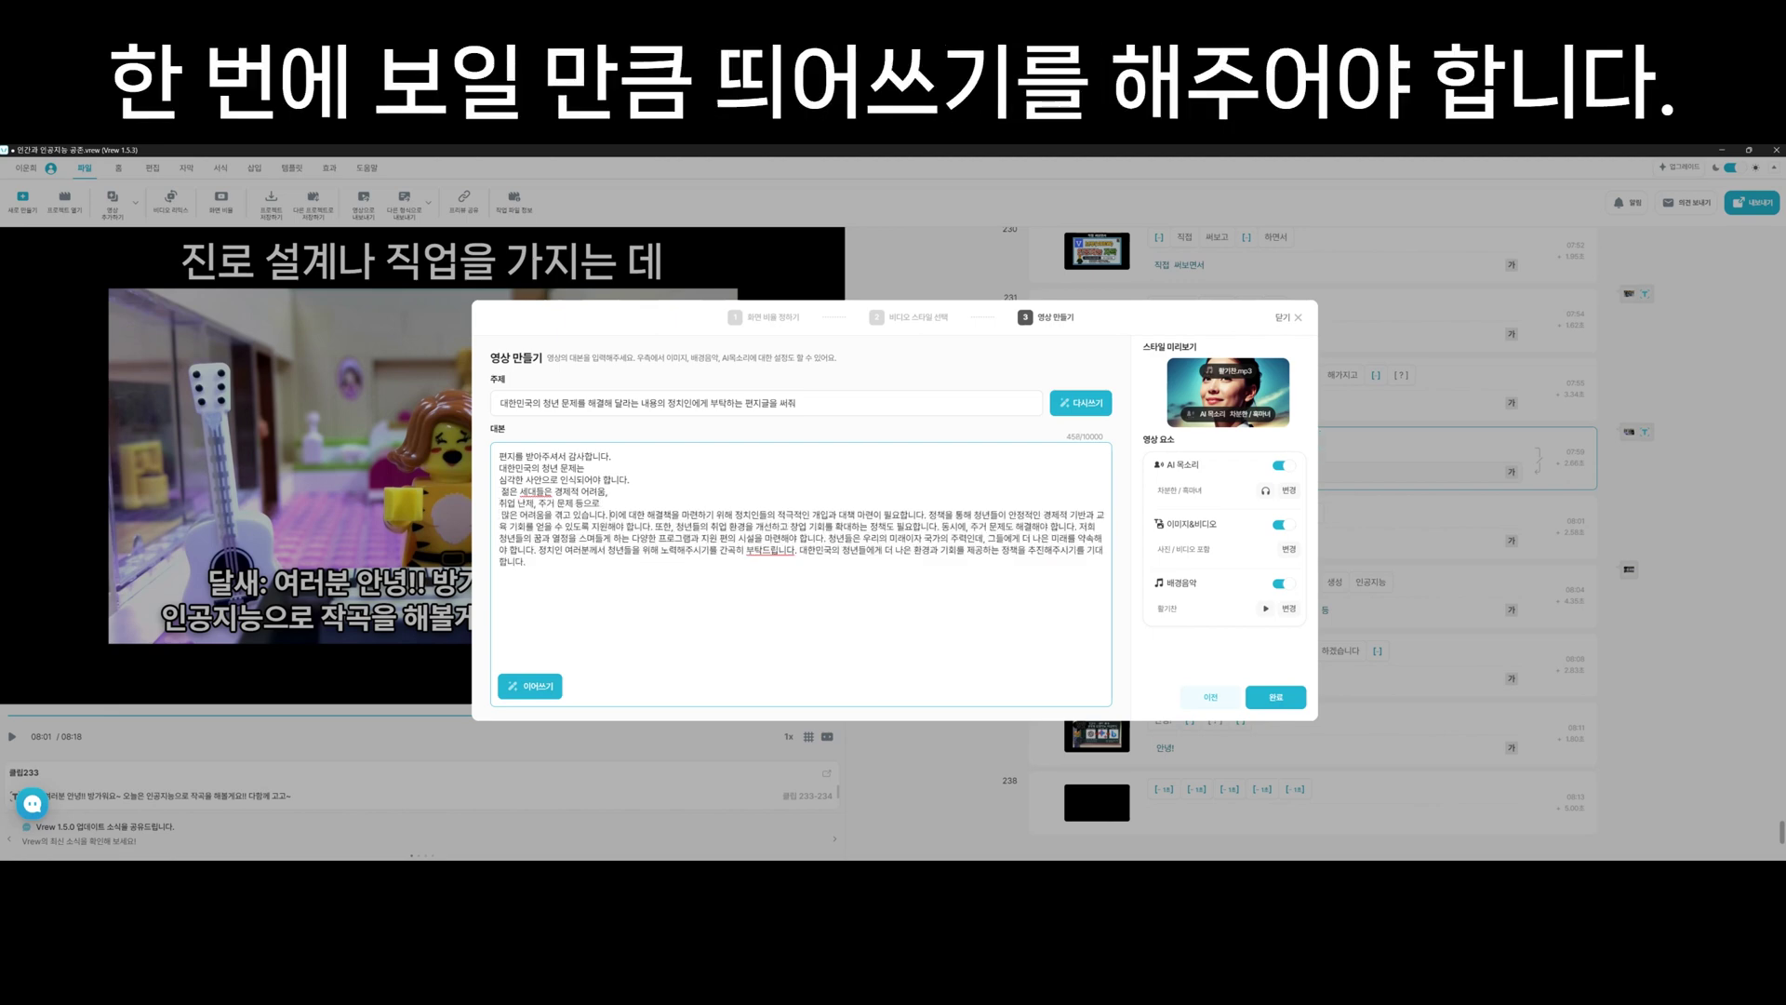
pyautogui.press('Return')
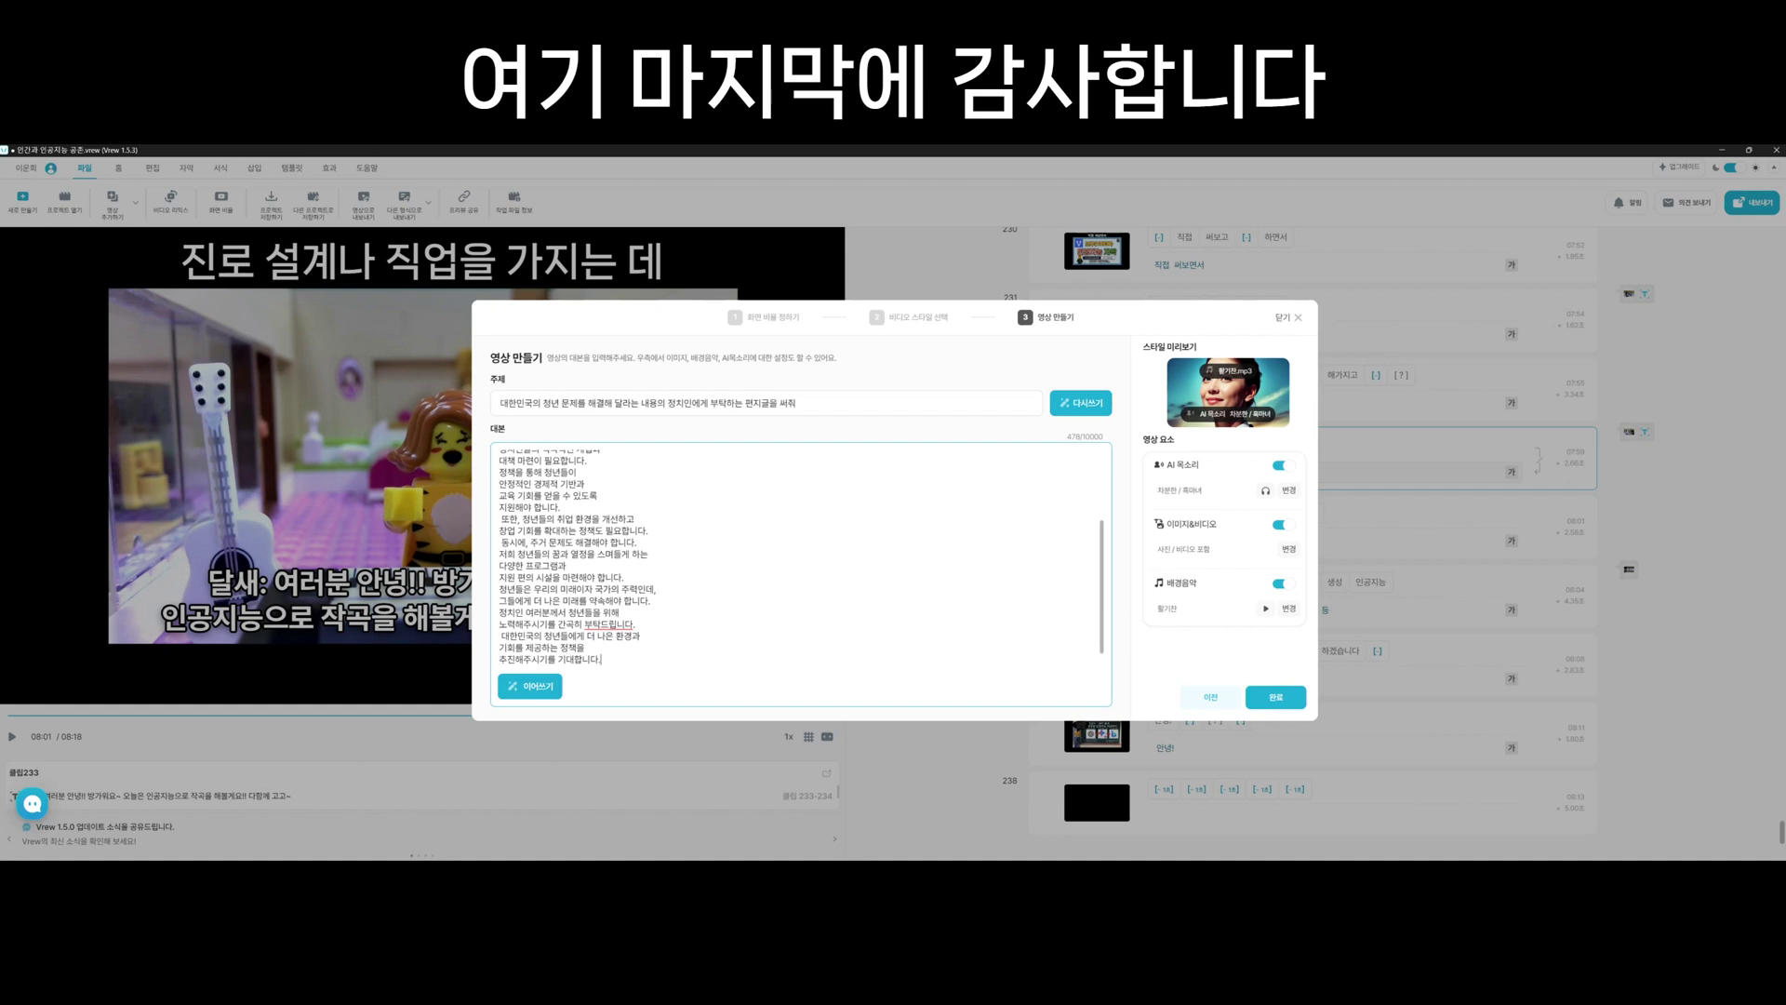
# End the script with "감사합니다." below the final sentence, separated by a blank line.
pyautogui.press('Return')
pyautogui.write('감')
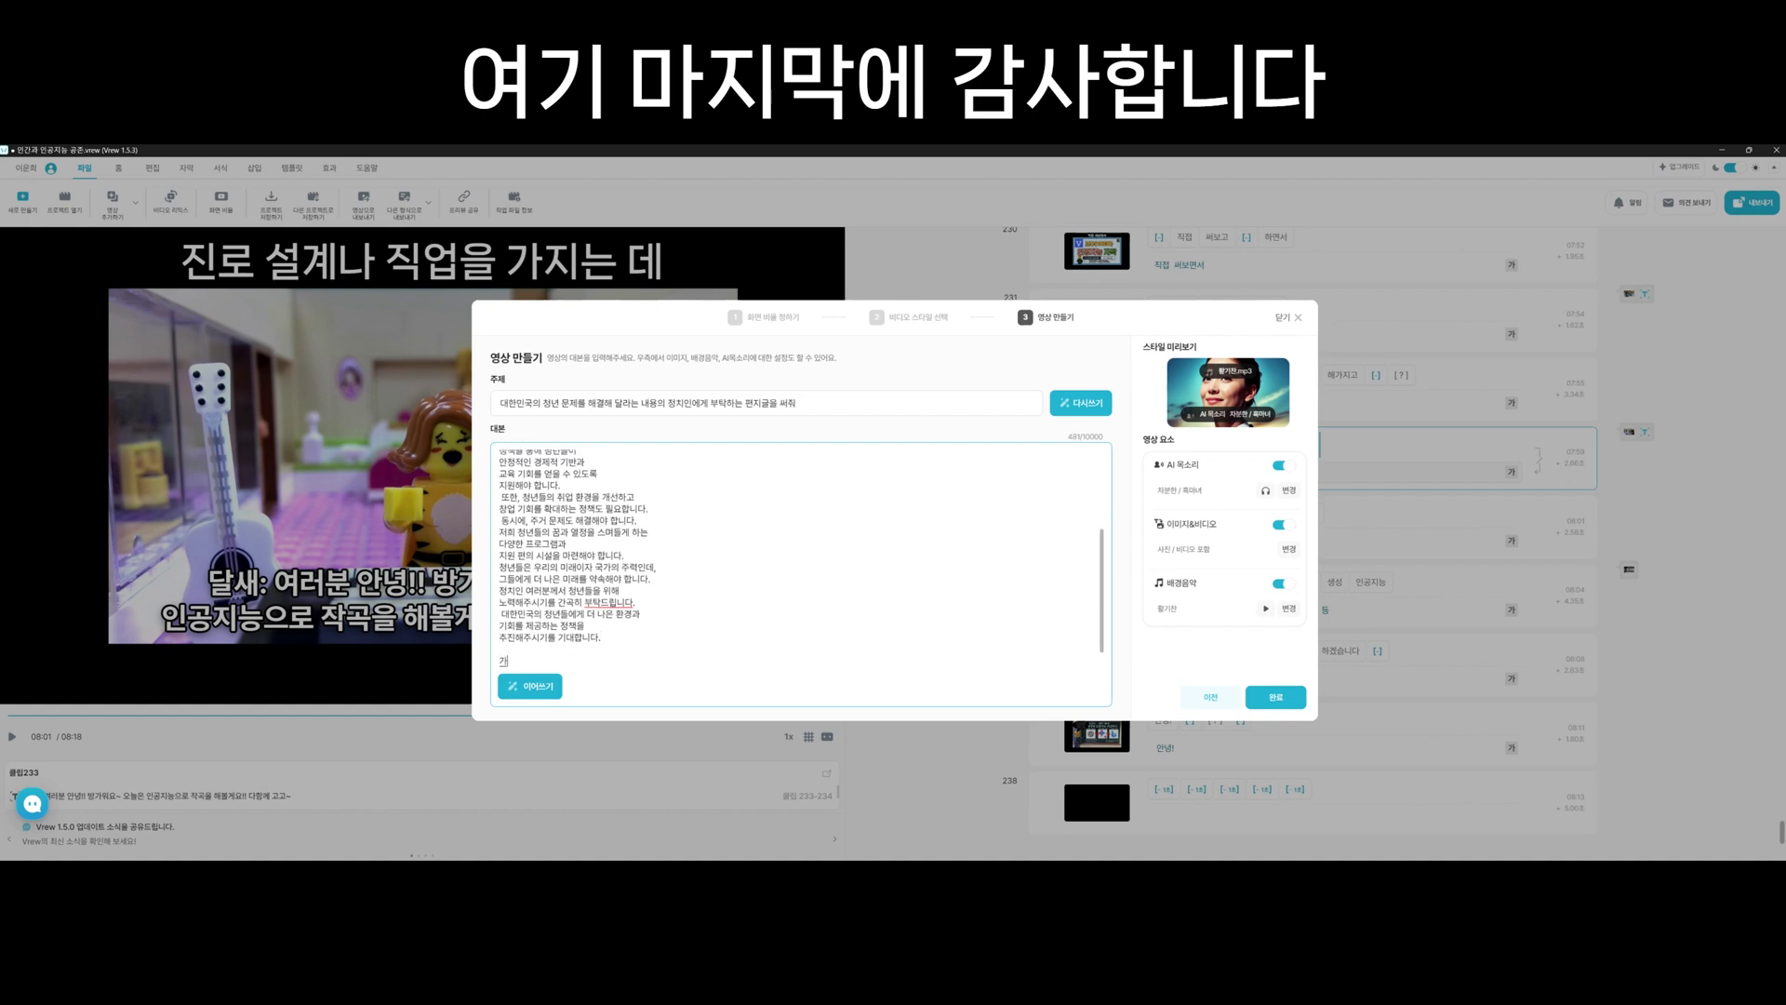
pyautogui.write('사합니다.')
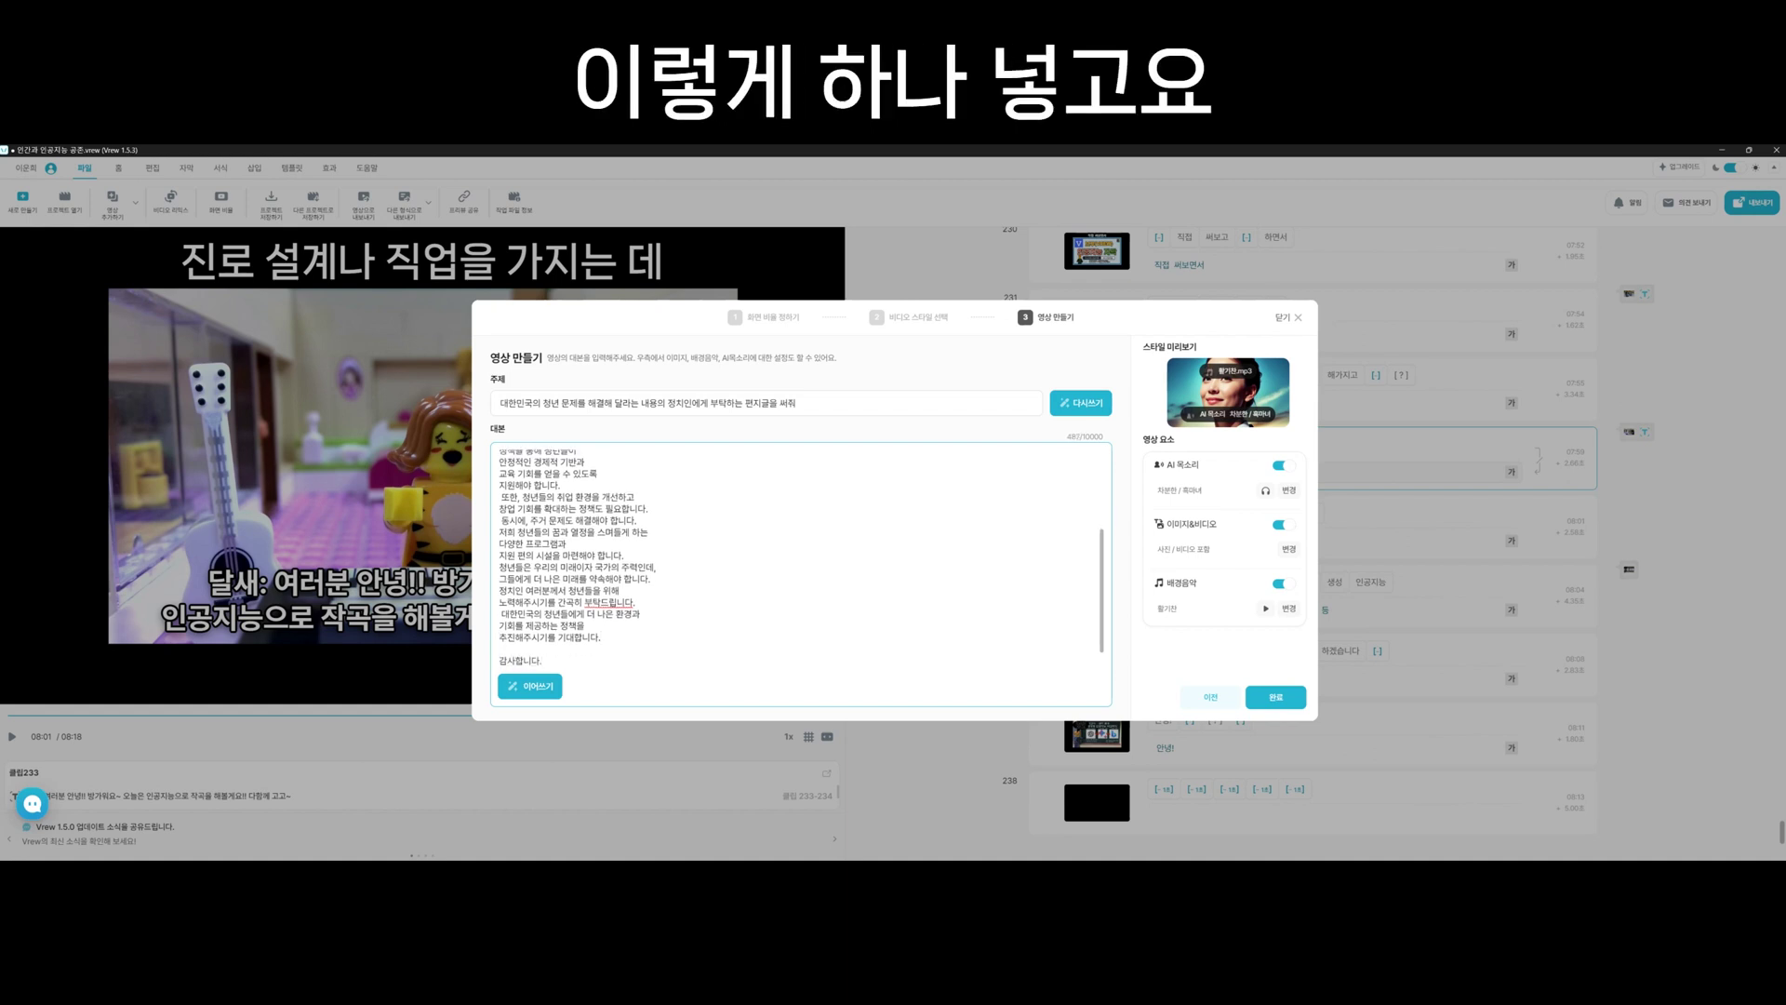
# Begin the script with "안녕하세요." and a one-line self-introduction from 레고학교, separated by blank lines.
pyautogui.hotkey('ctrl', 'Home')
pyautogui.write('안녕하세요.')
pyautogui.press('Return')
pyautogui.press('Return')
pyautogui.press('Return')
pyautogui.press('Return')
pyautogui.press('Up')
pyautogui.press('Up')
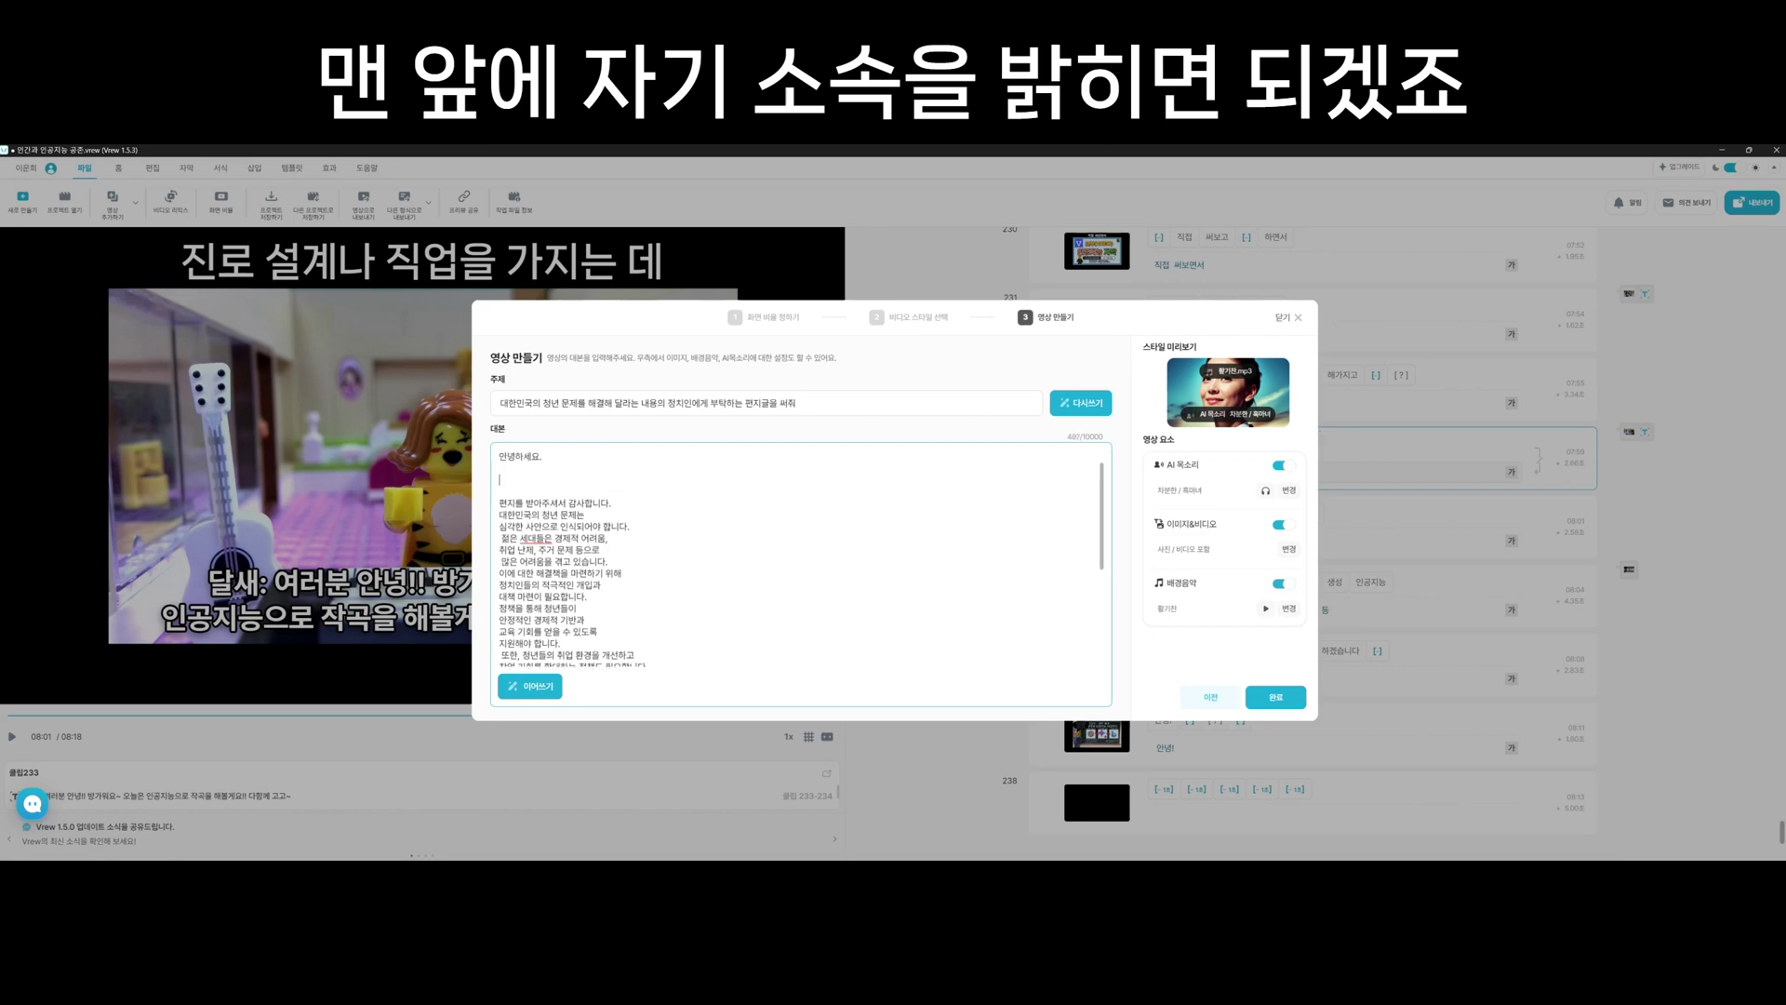
pyautogui.write('저는')
pyautogui.write('레고학교 엘엘입니다.')
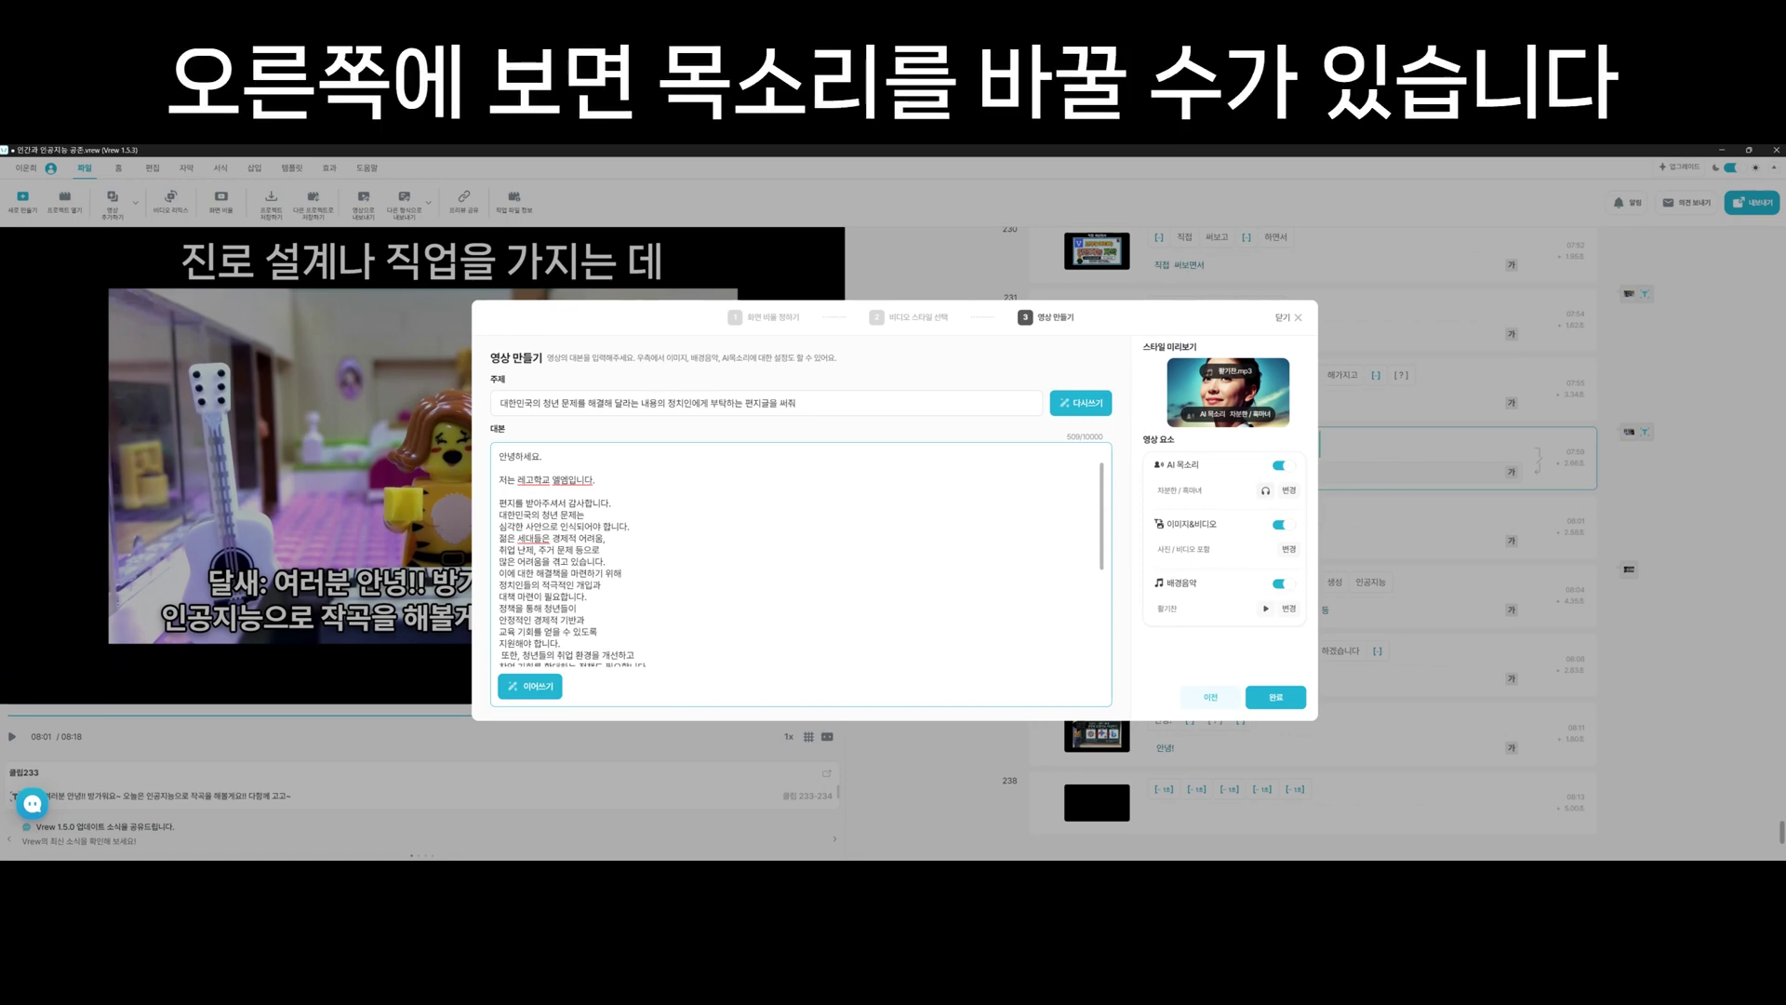
# Set the AI voice that reads the script to 서은.
pyautogui.click(1288, 490)
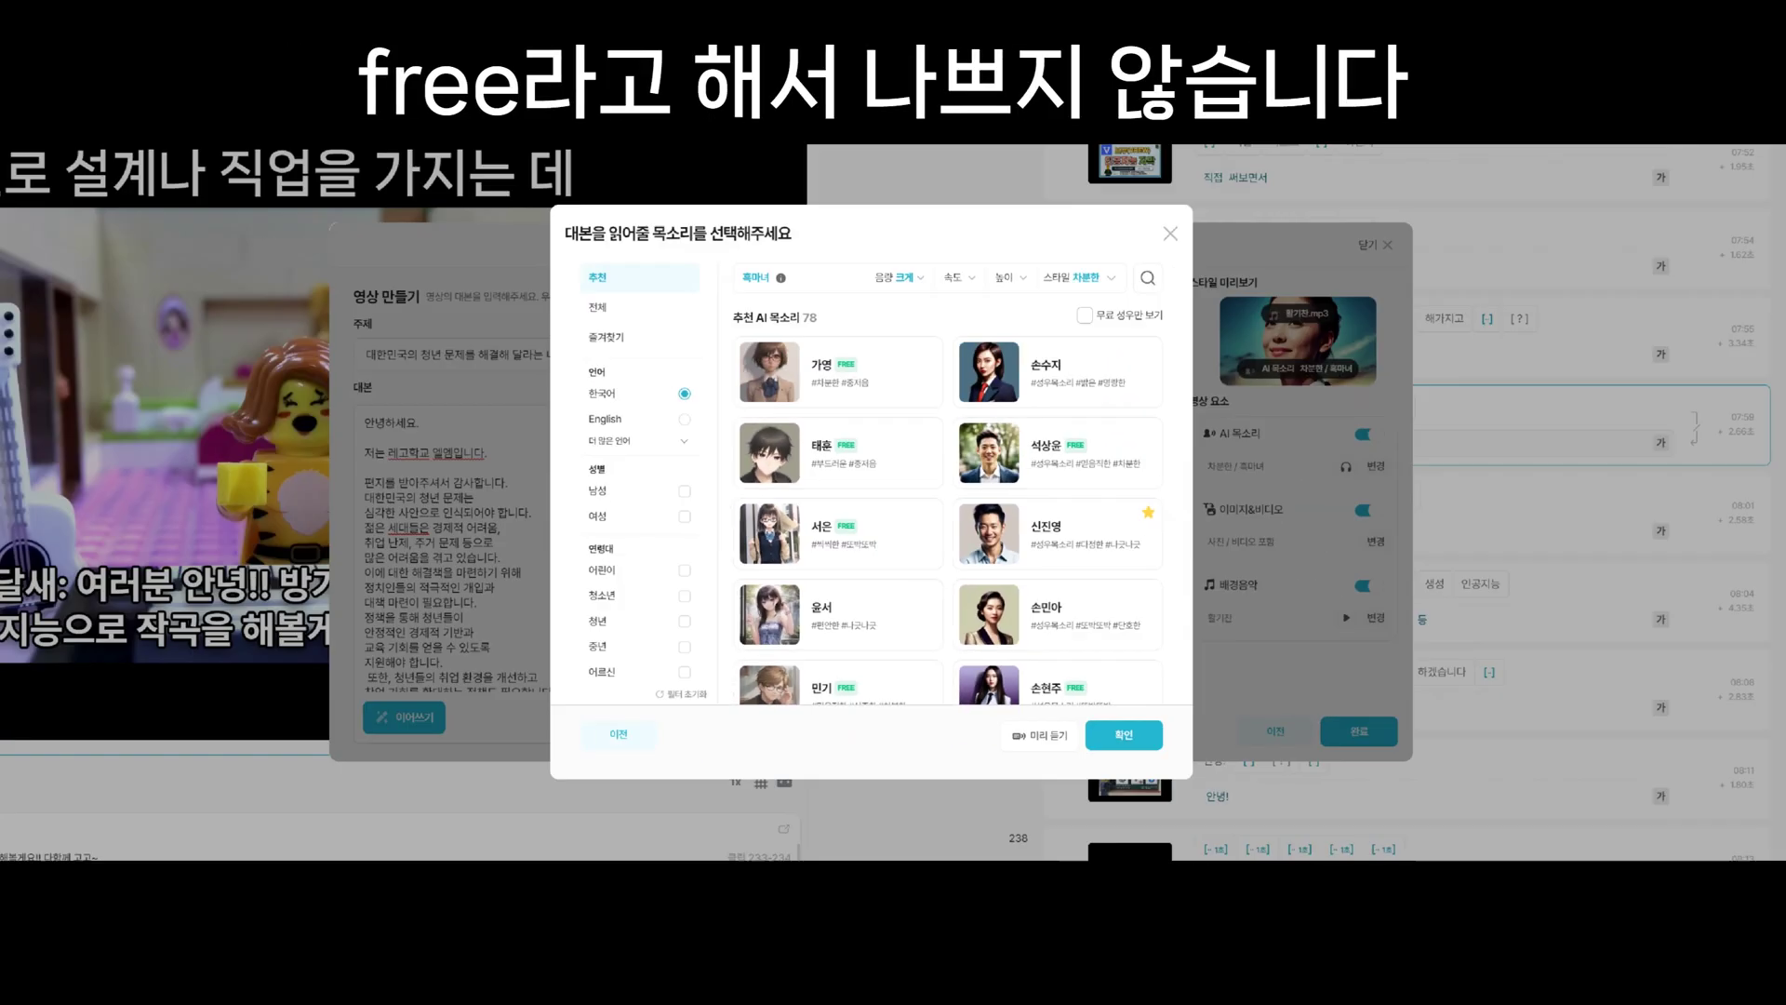
pyautogui.click(758, 500)
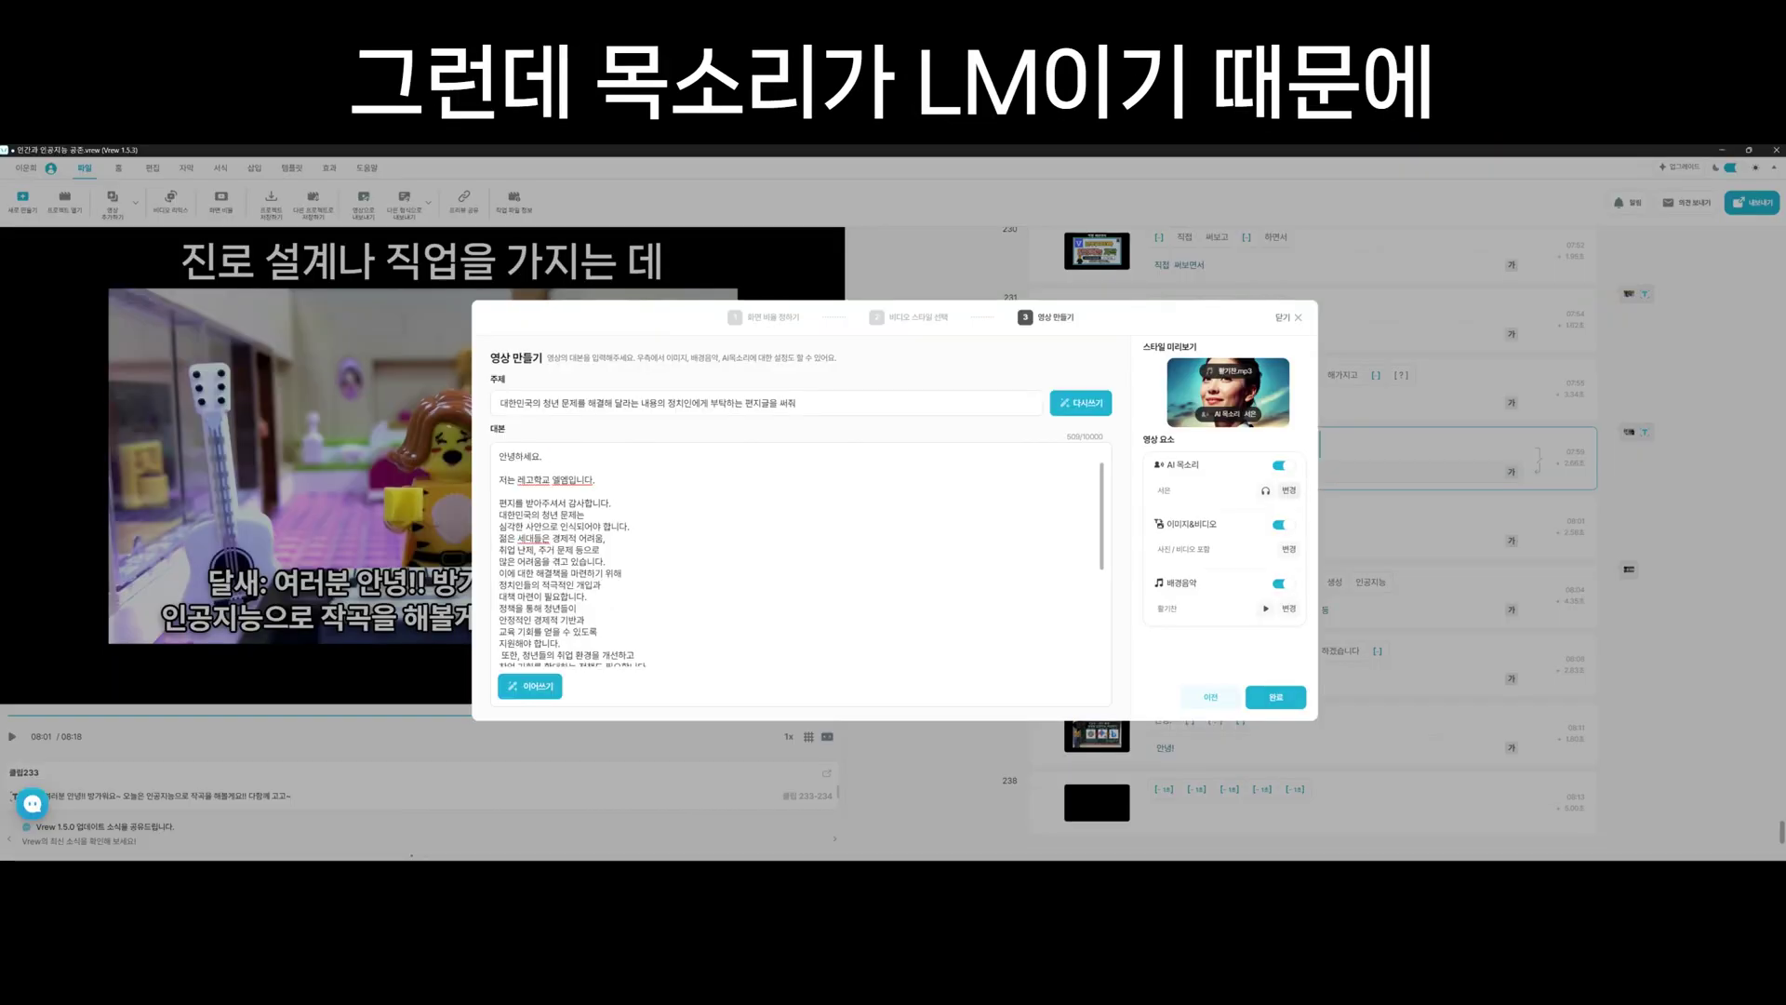
# Change the AI voice to 도훈, the free humble-student voice (#겸손한 #학생).
pyautogui.click(1289, 491)
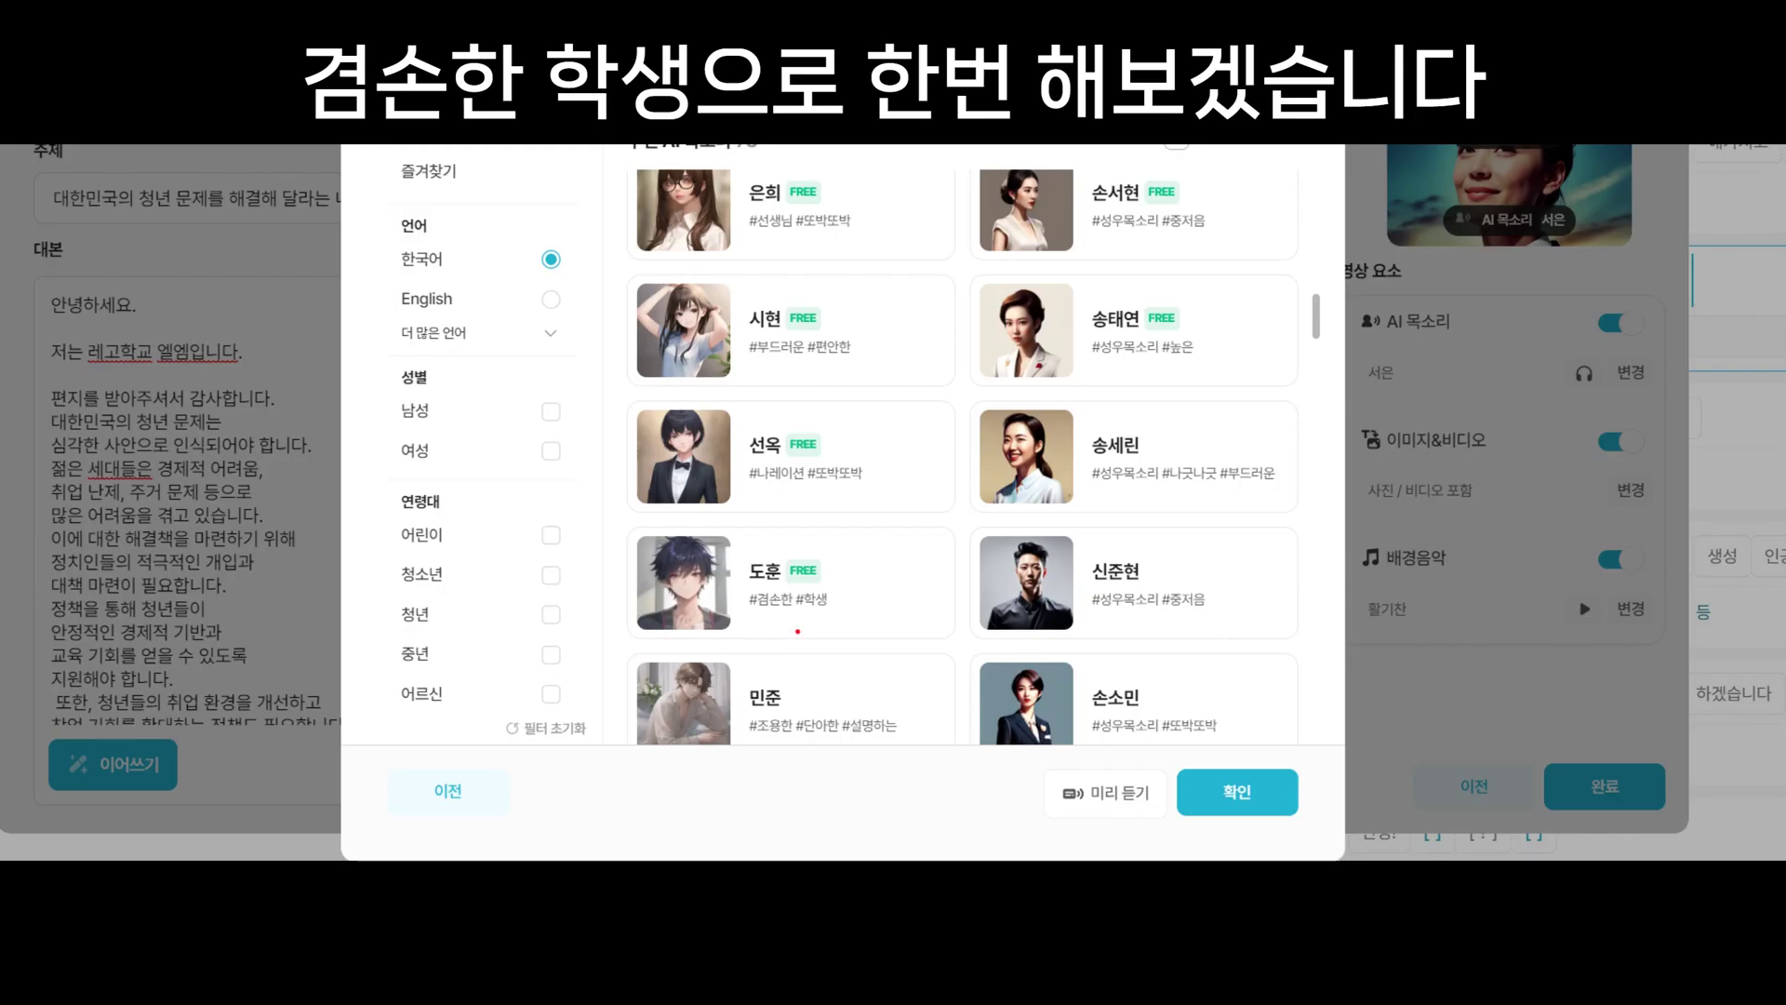
pyautogui.click(797, 632)
pyautogui.click(1237, 791)
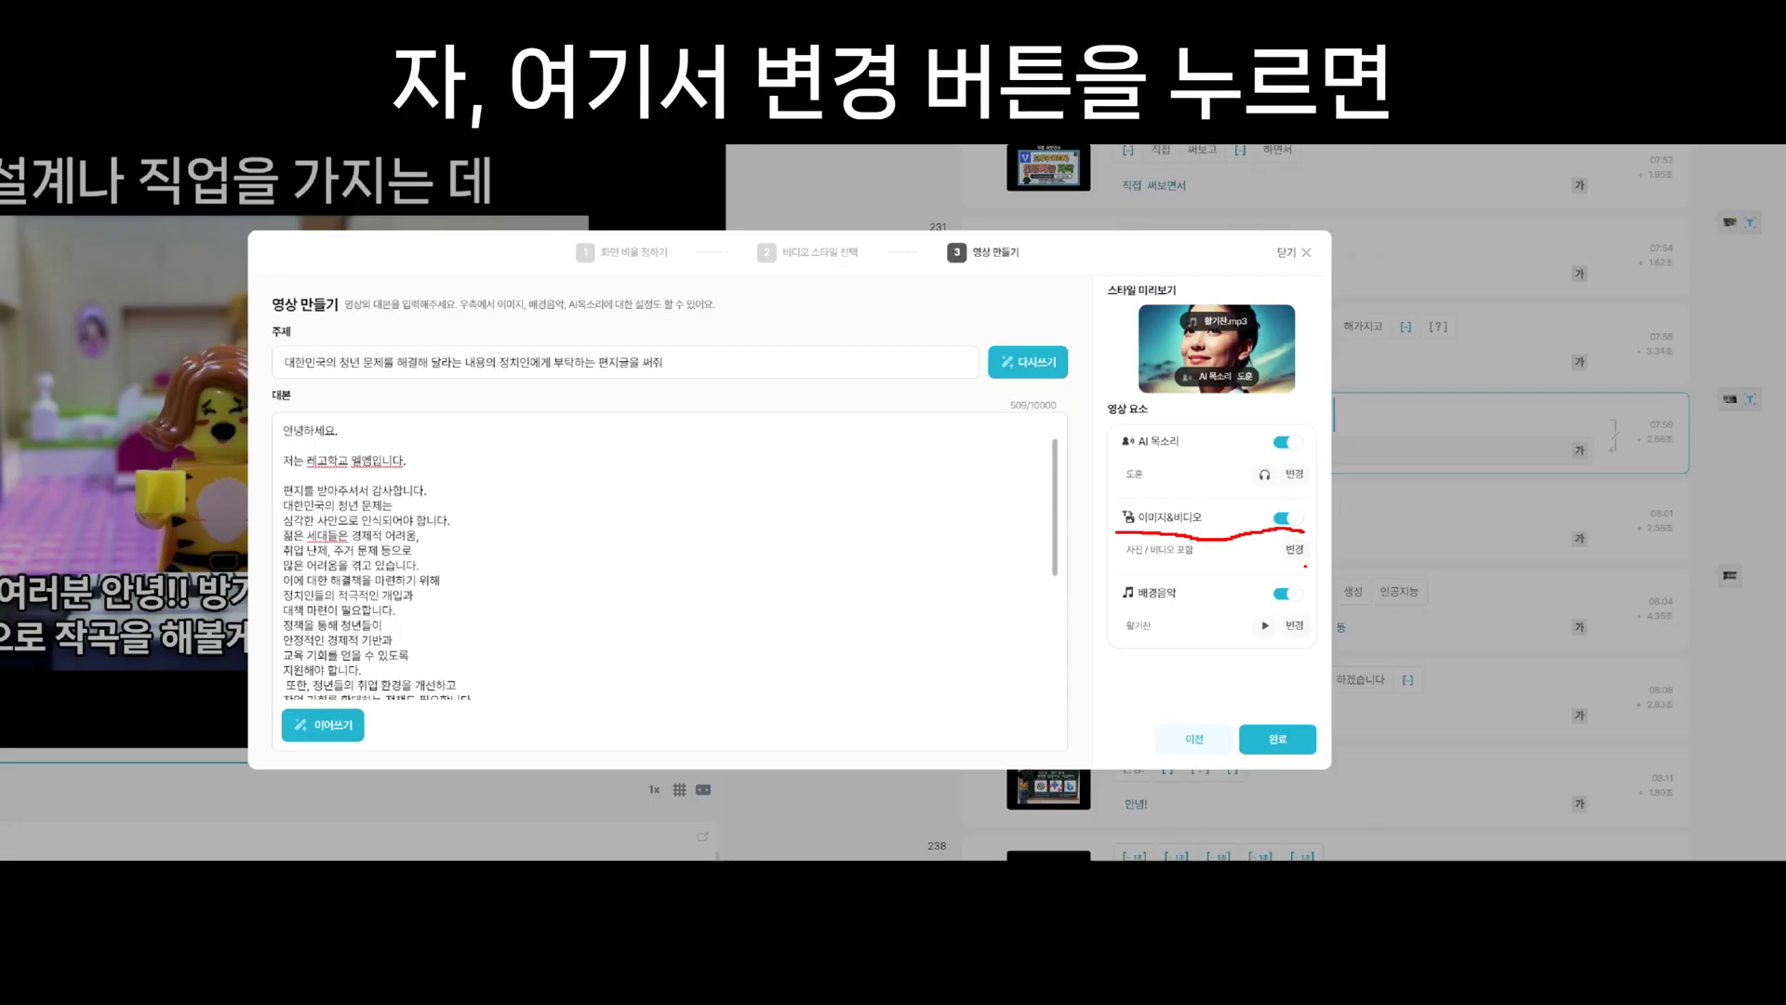
# Change the style of the generated images to 3D모델, keeping videos included.
pyautogui.click(1288, 549)
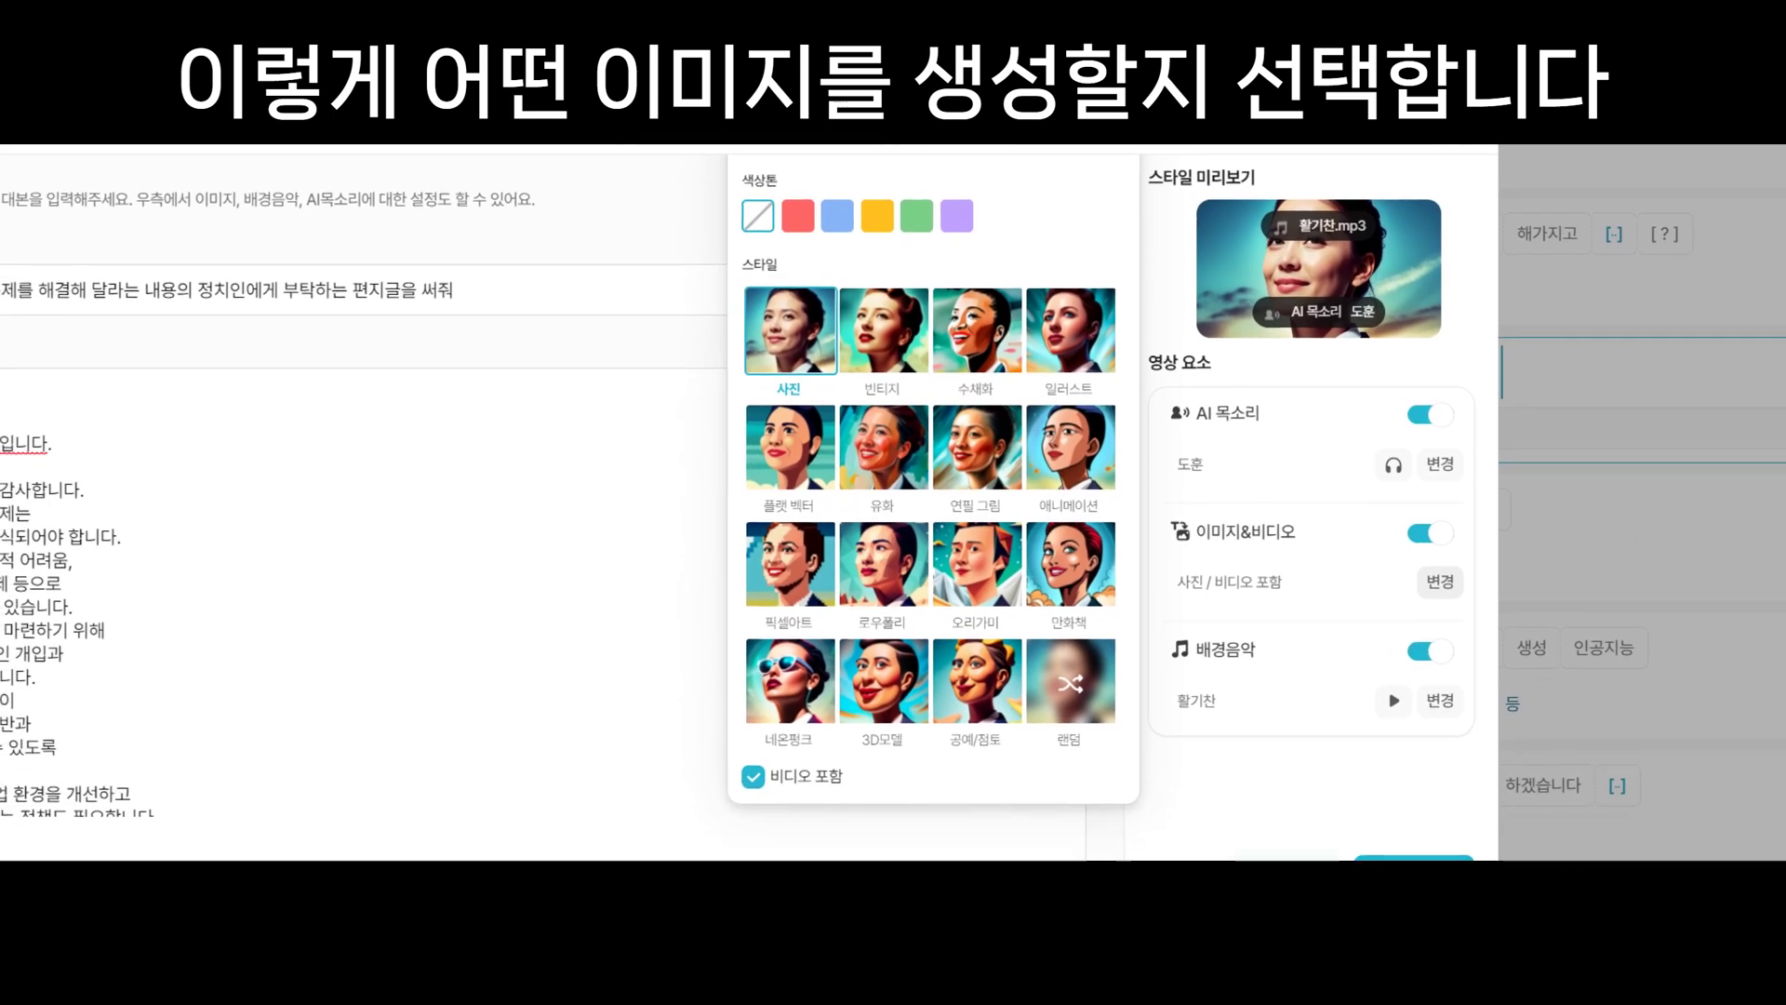
pyautogui.click(883, 681)
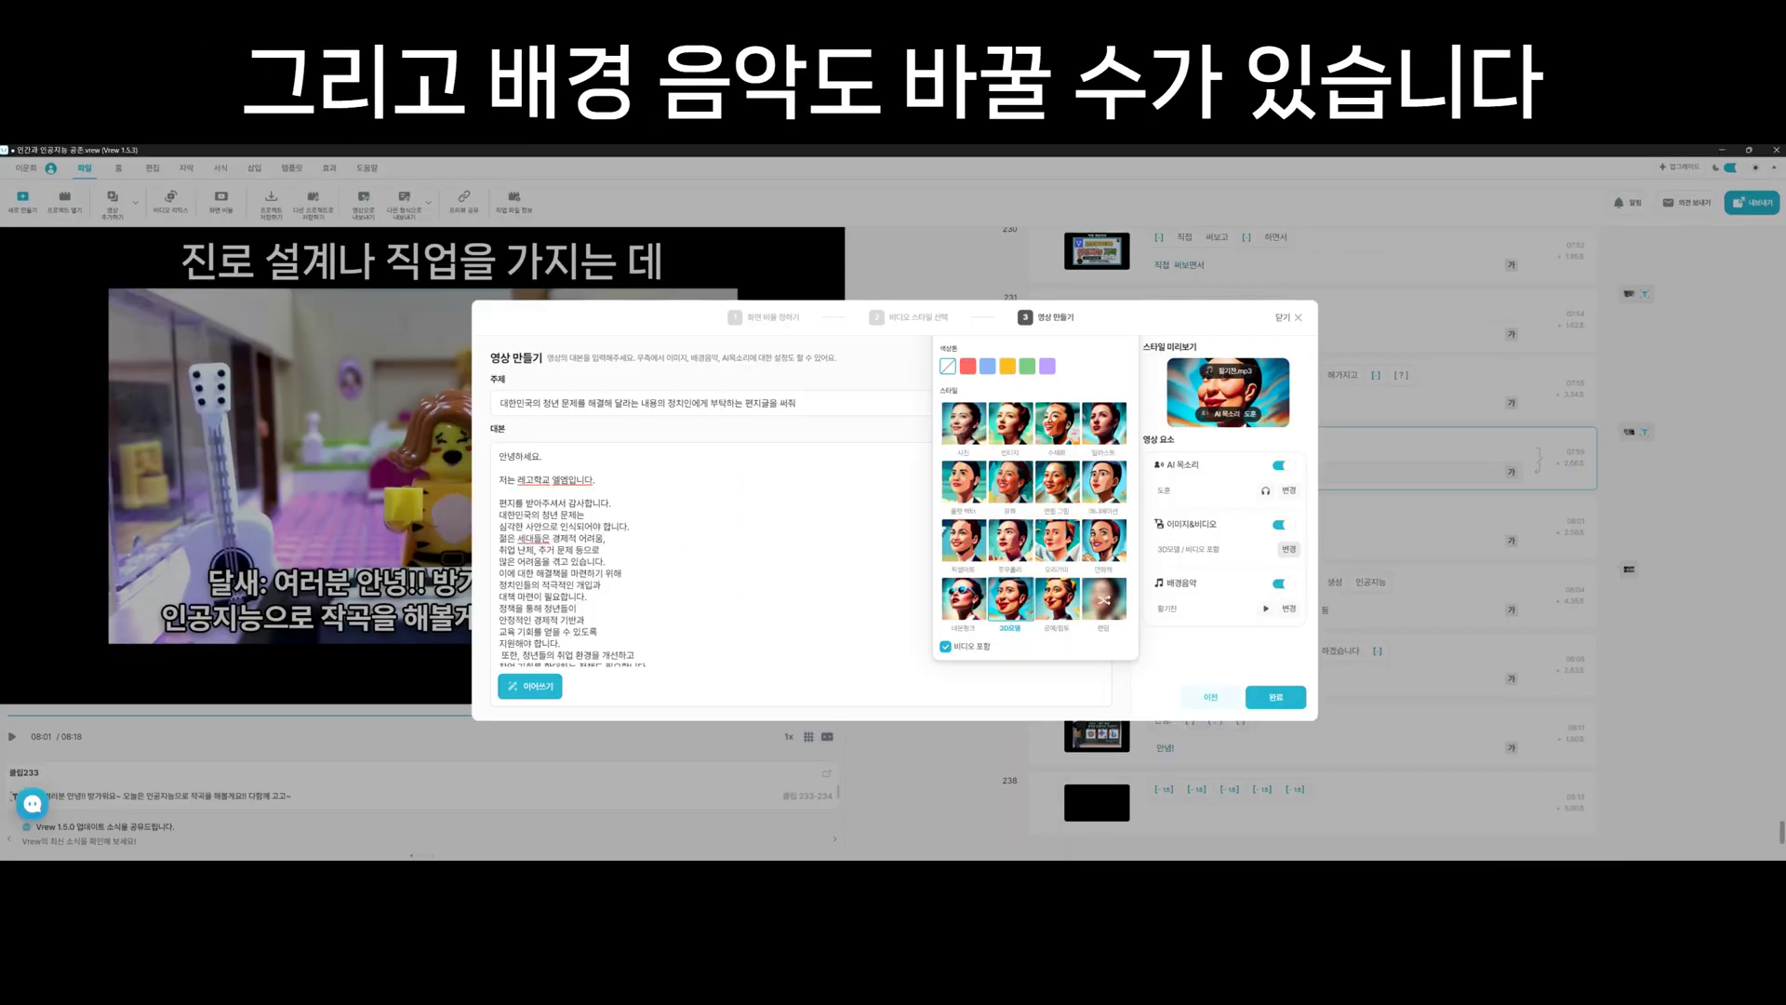
pyautogui.click(1150, 636)
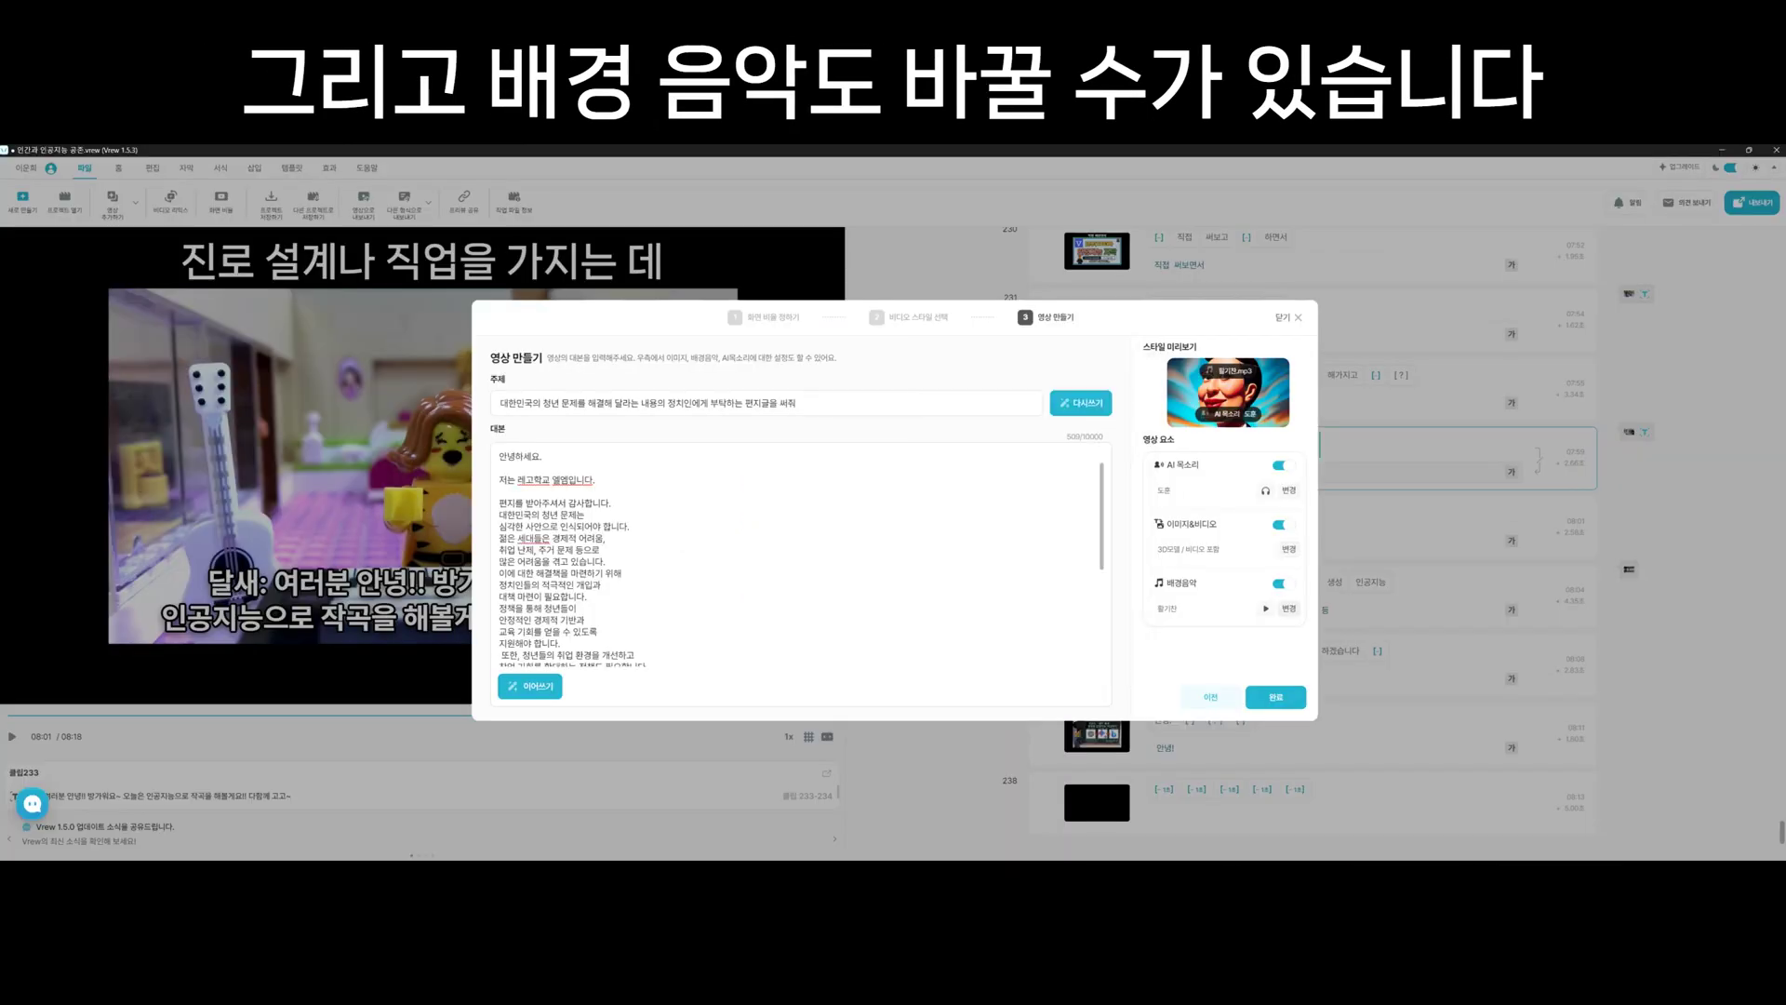
# Set the background music genre to 감성적인 and generate the video from the script.
pyautogui.click(1288, 607)
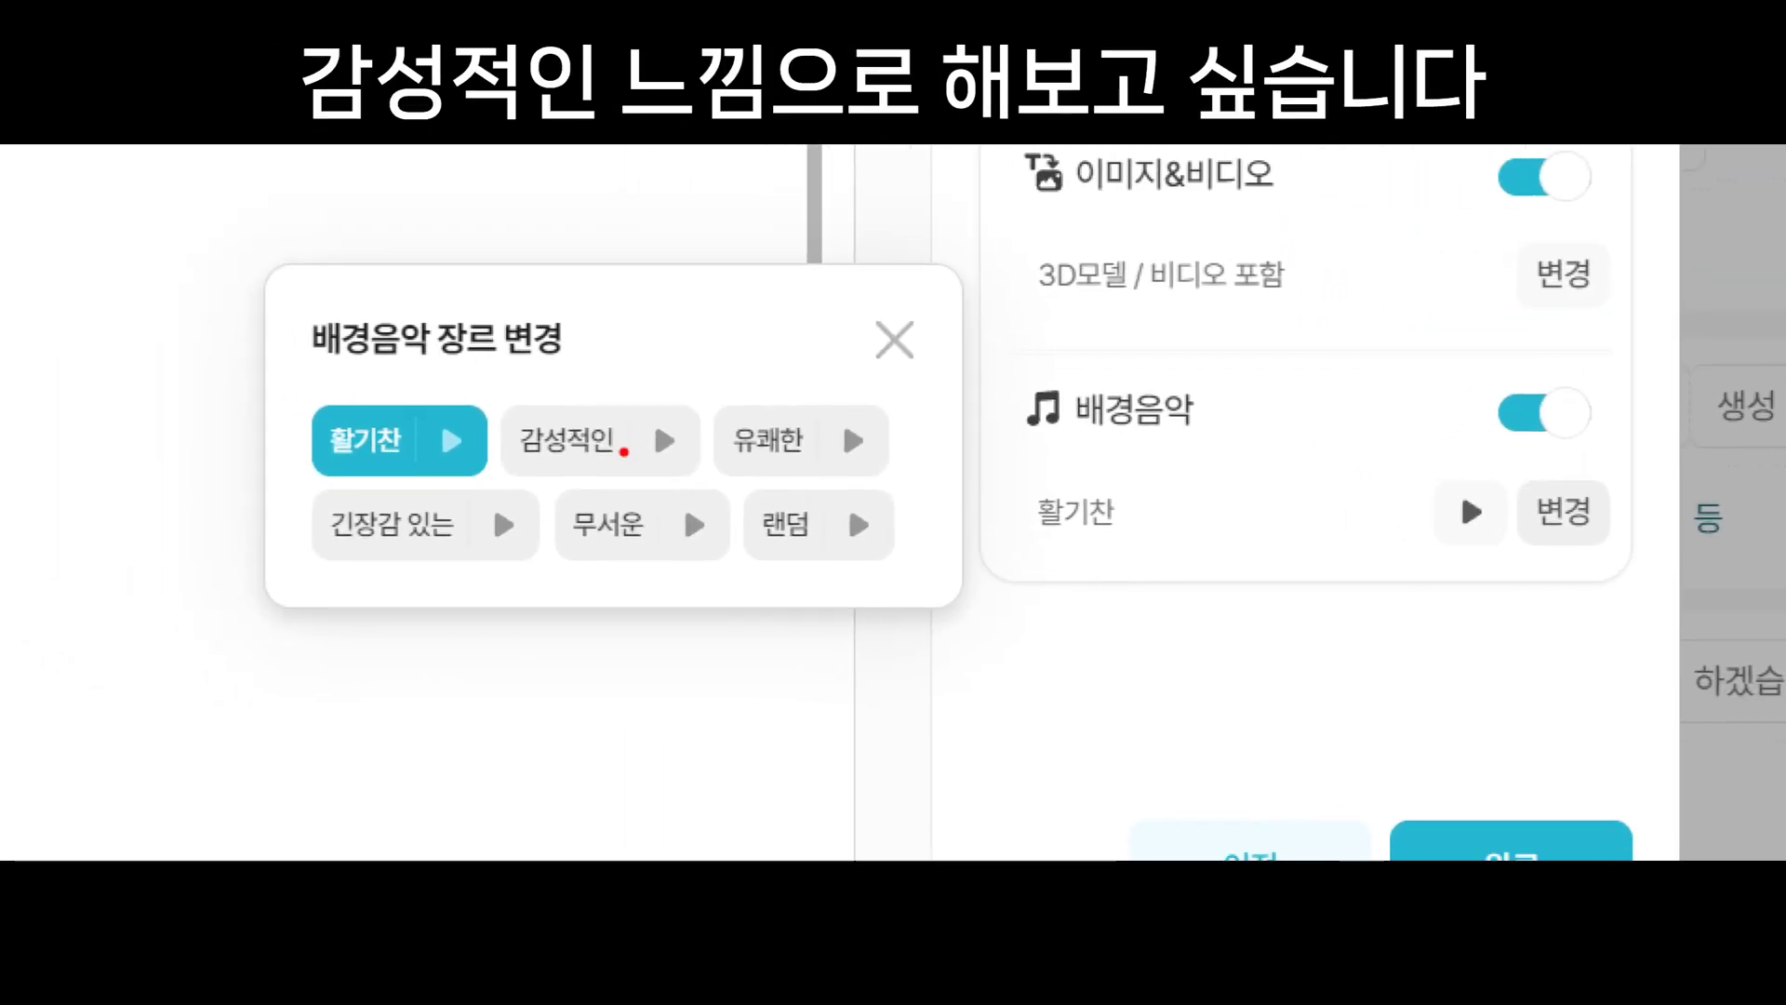
pyautogui.click(653, 474)
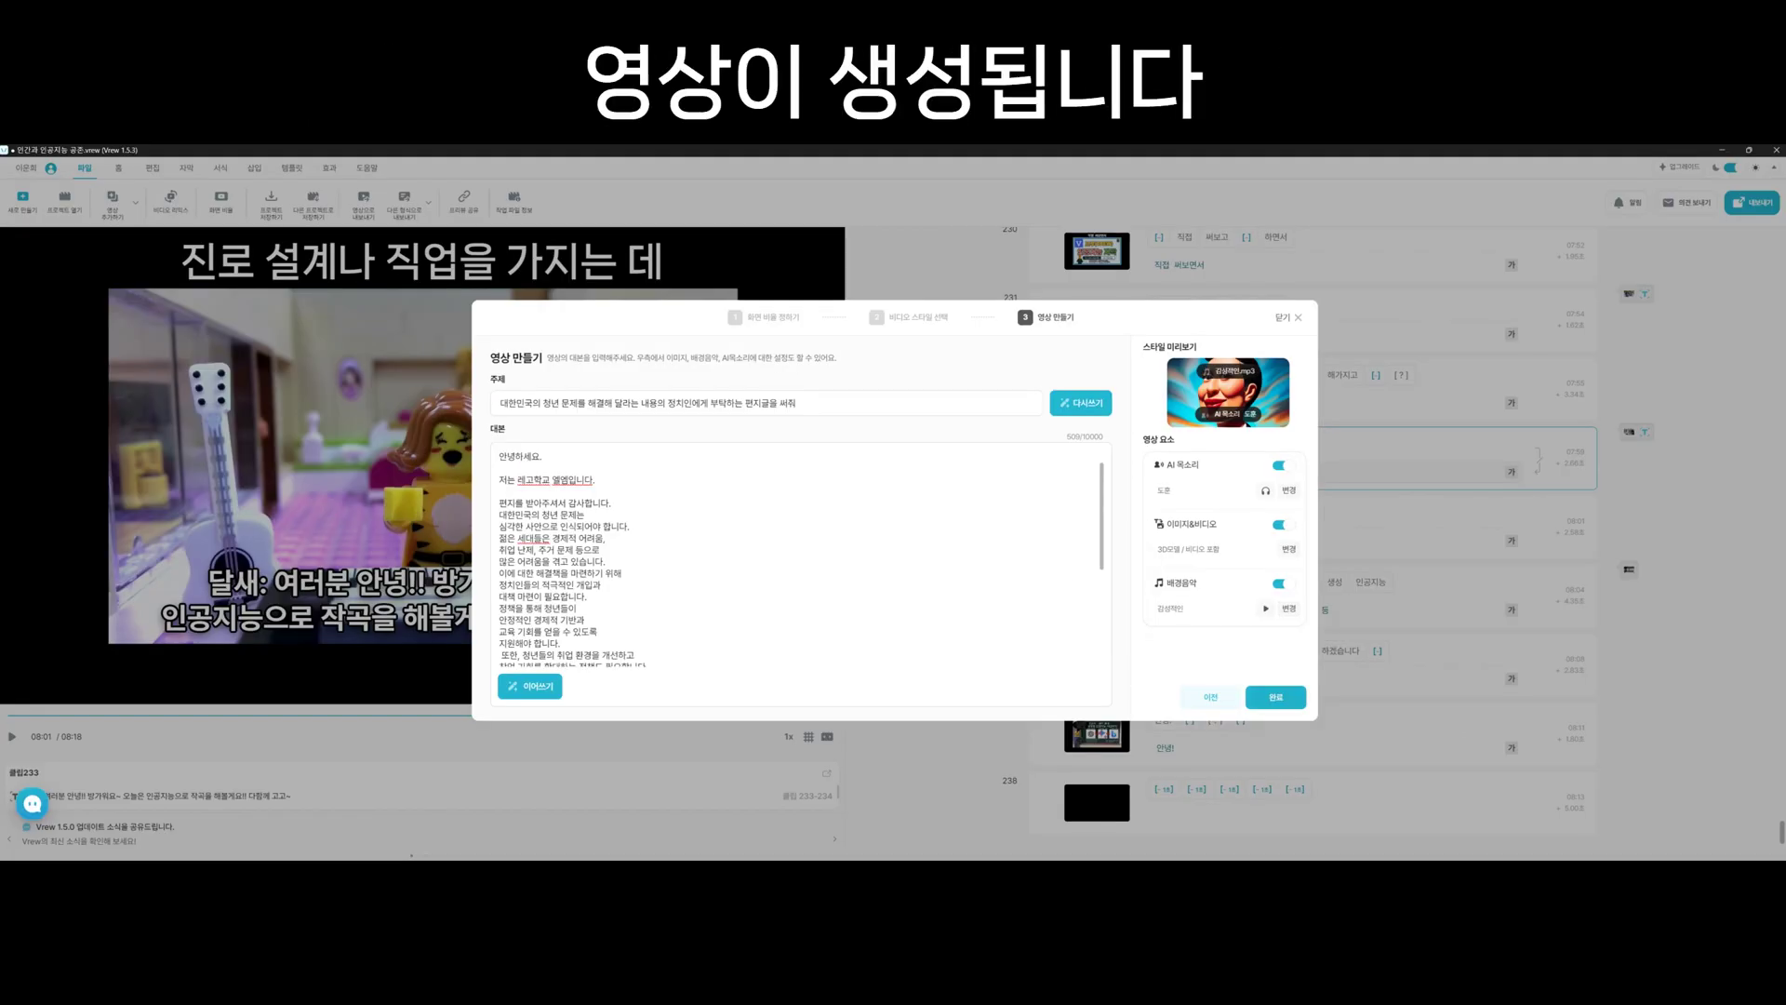
pyautogui.click(1275, 697)
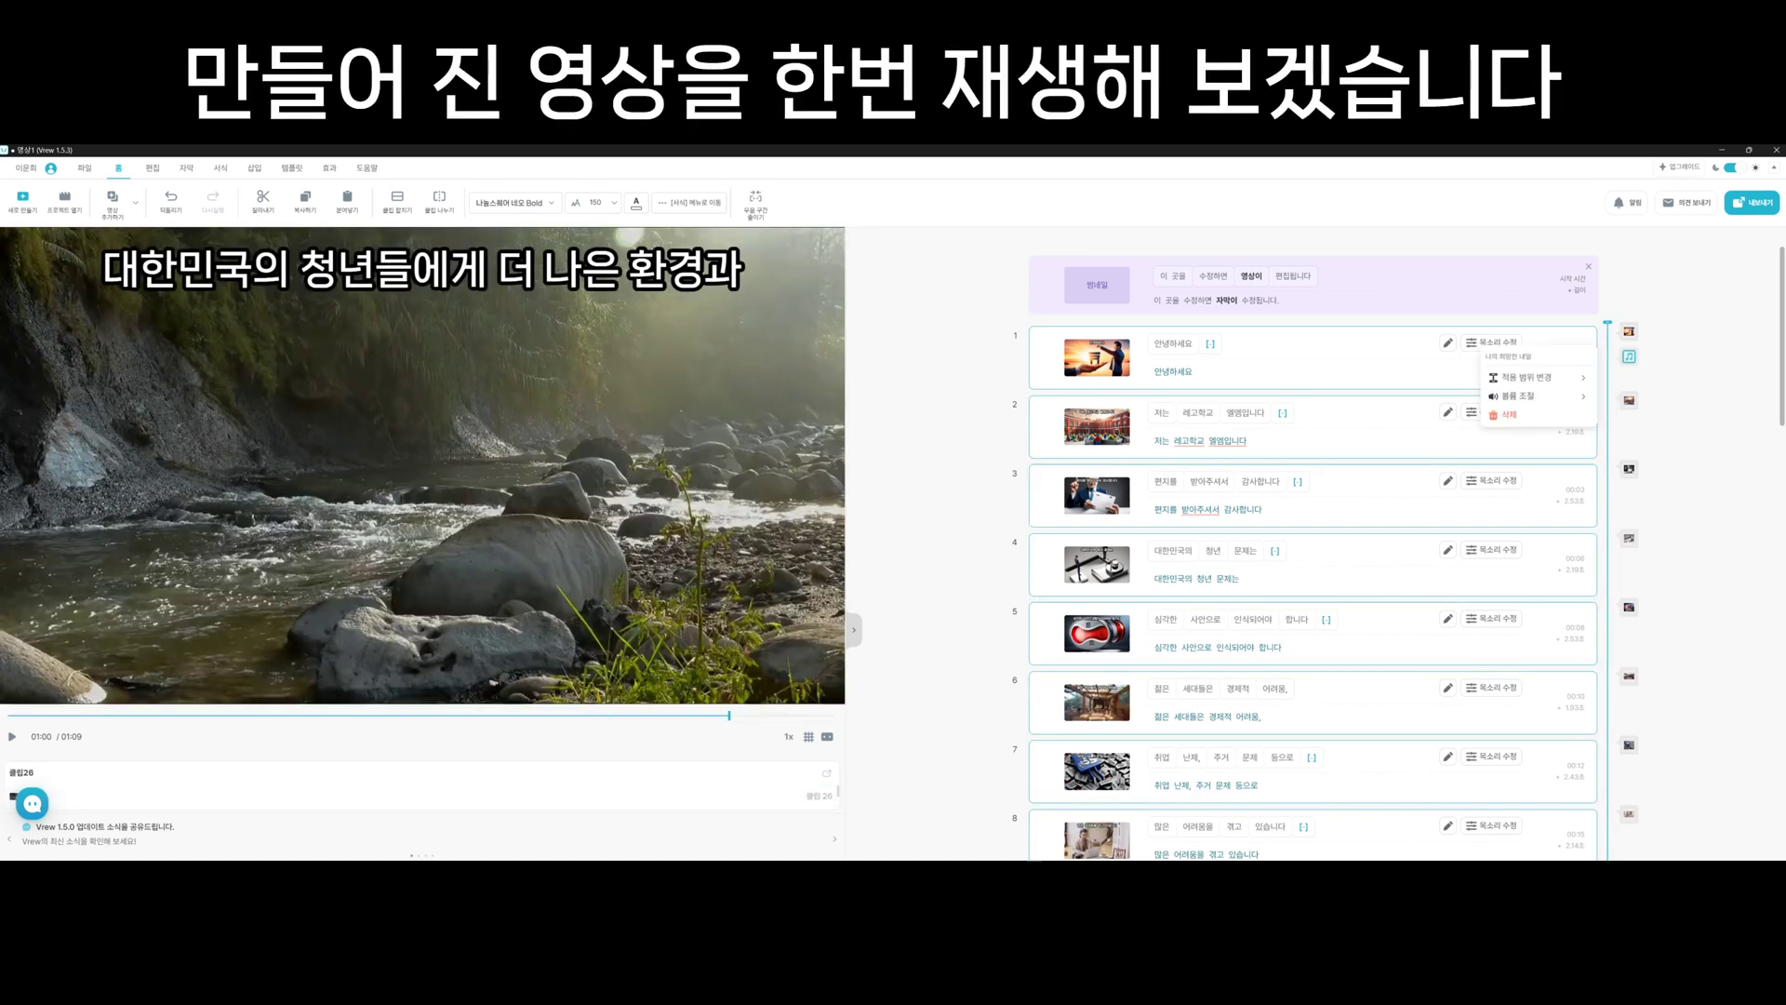
# Play the generated video from the first clip to check its voice, images and background music.
pyautogui.click(1302, 345)
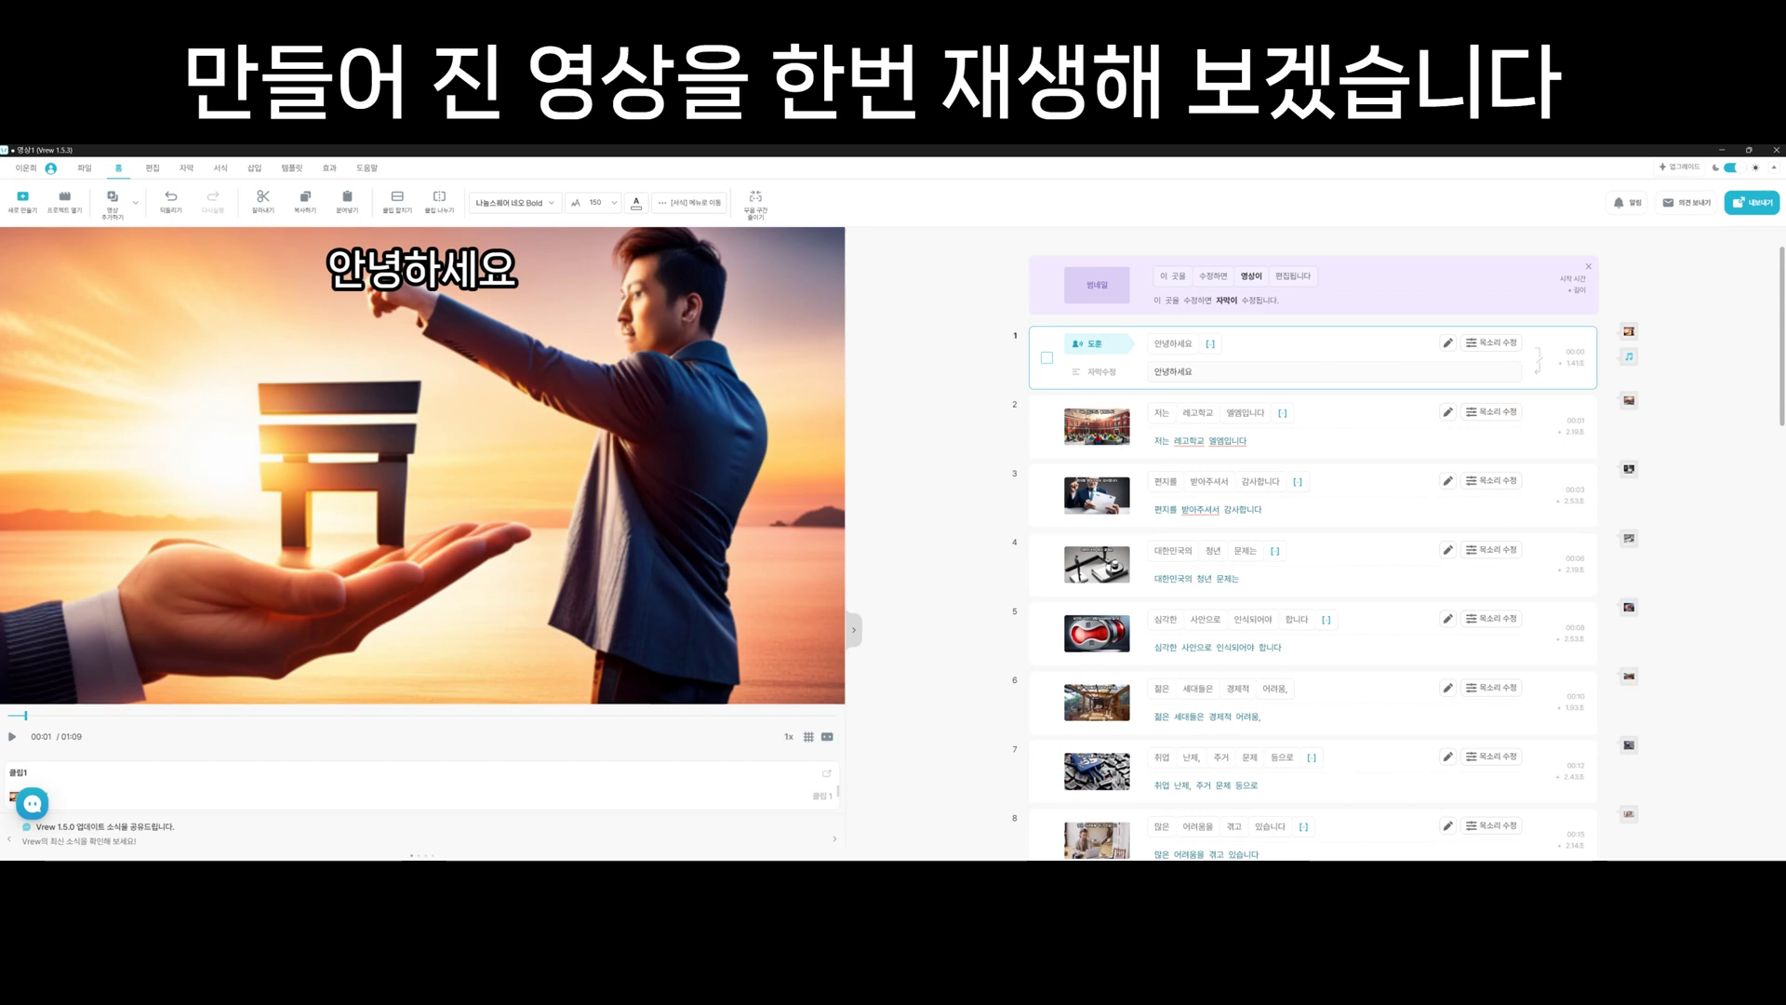
pyautogui.press('space')
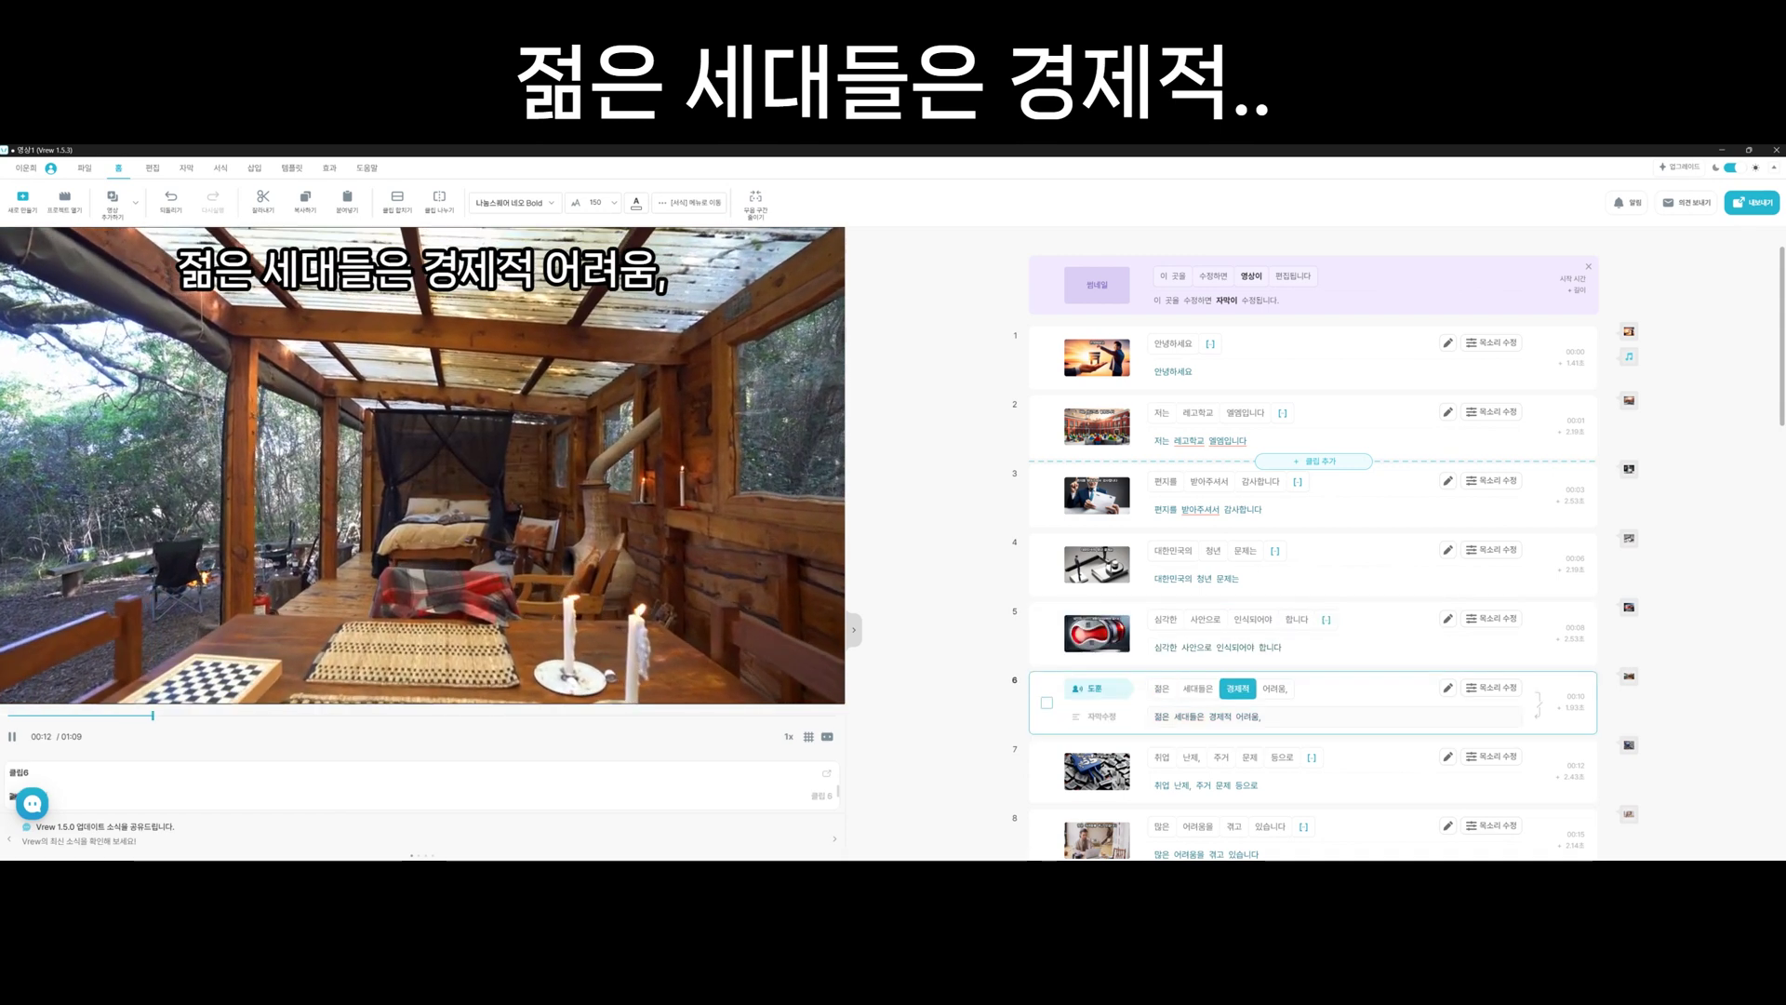
pyautogui.press('space')
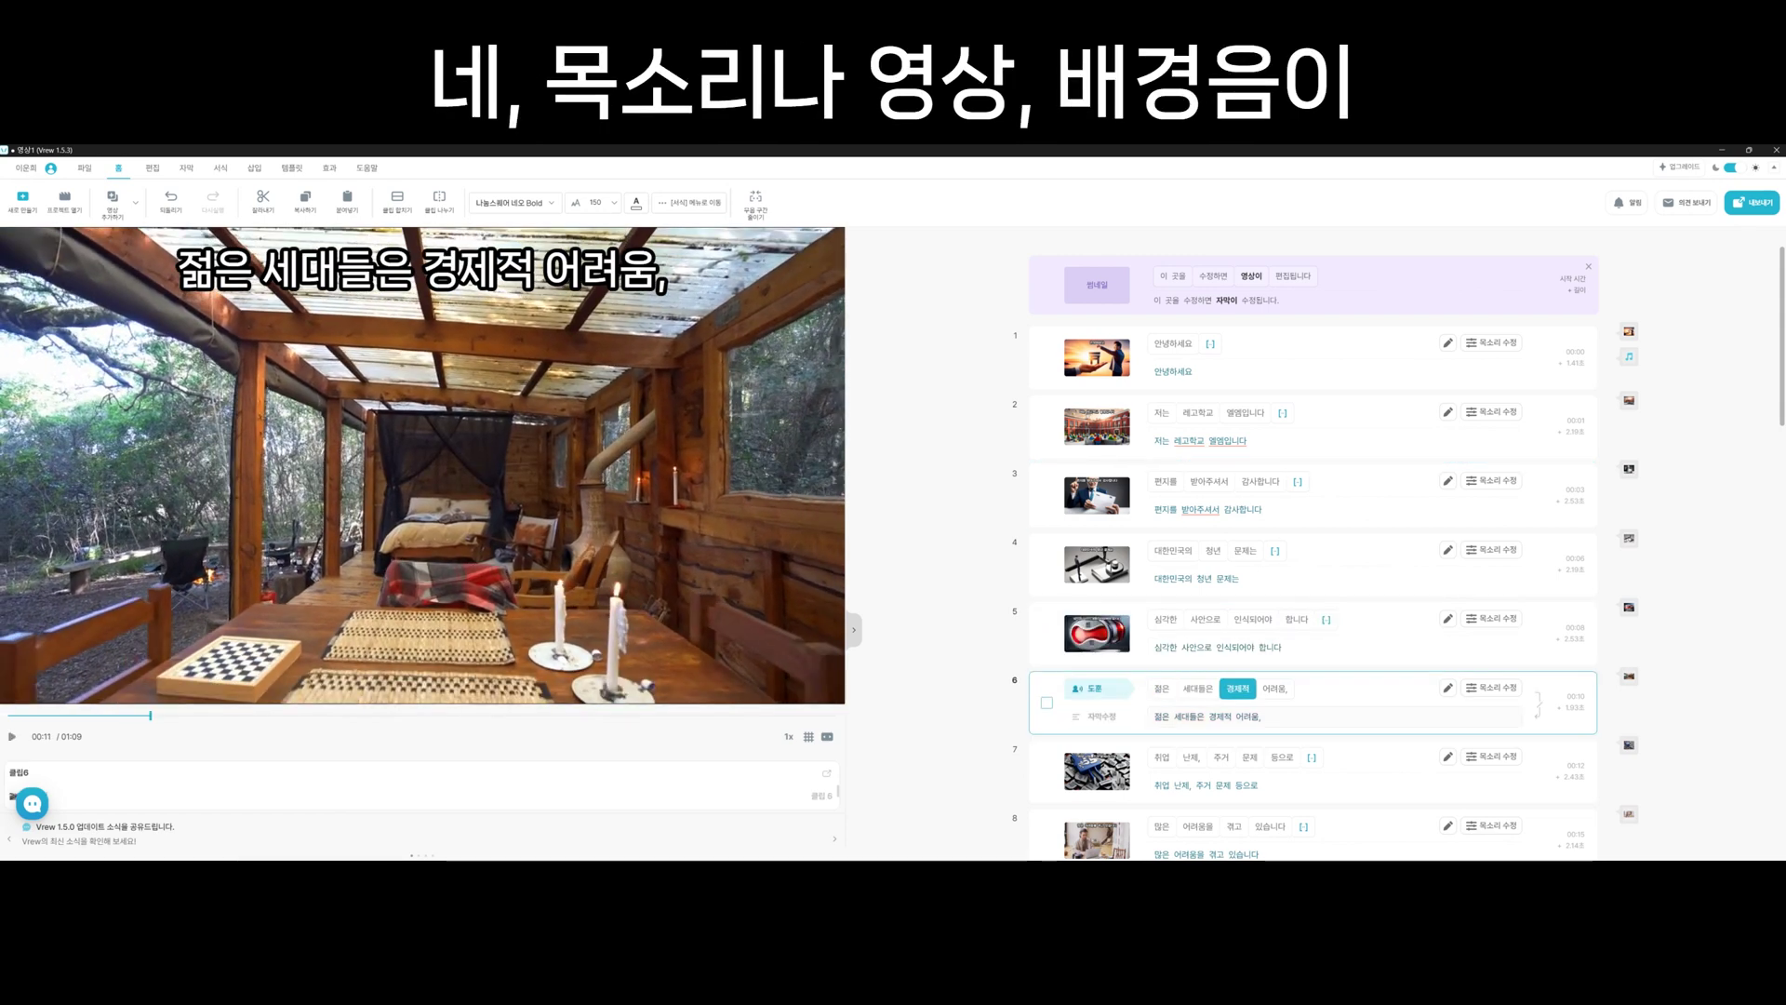
pyautogui.click(1221, 343)
pyautogui.press('space')
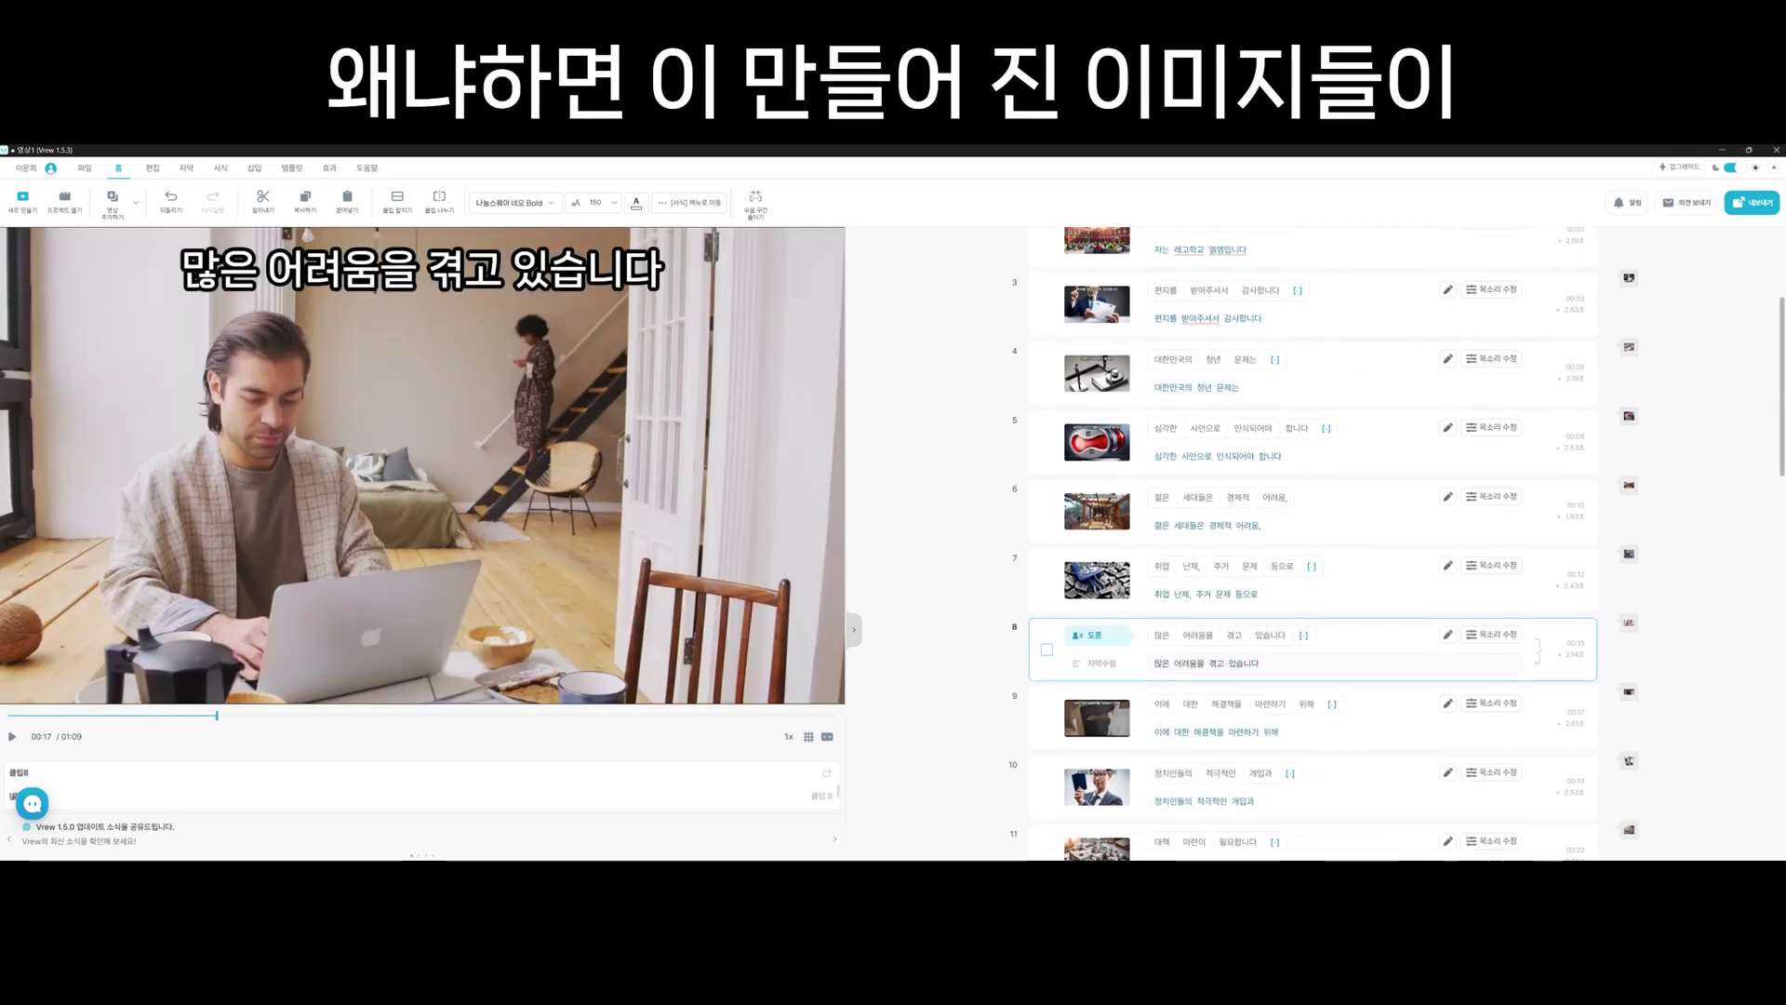
pyautogui.scroll(3, 1311, 545)
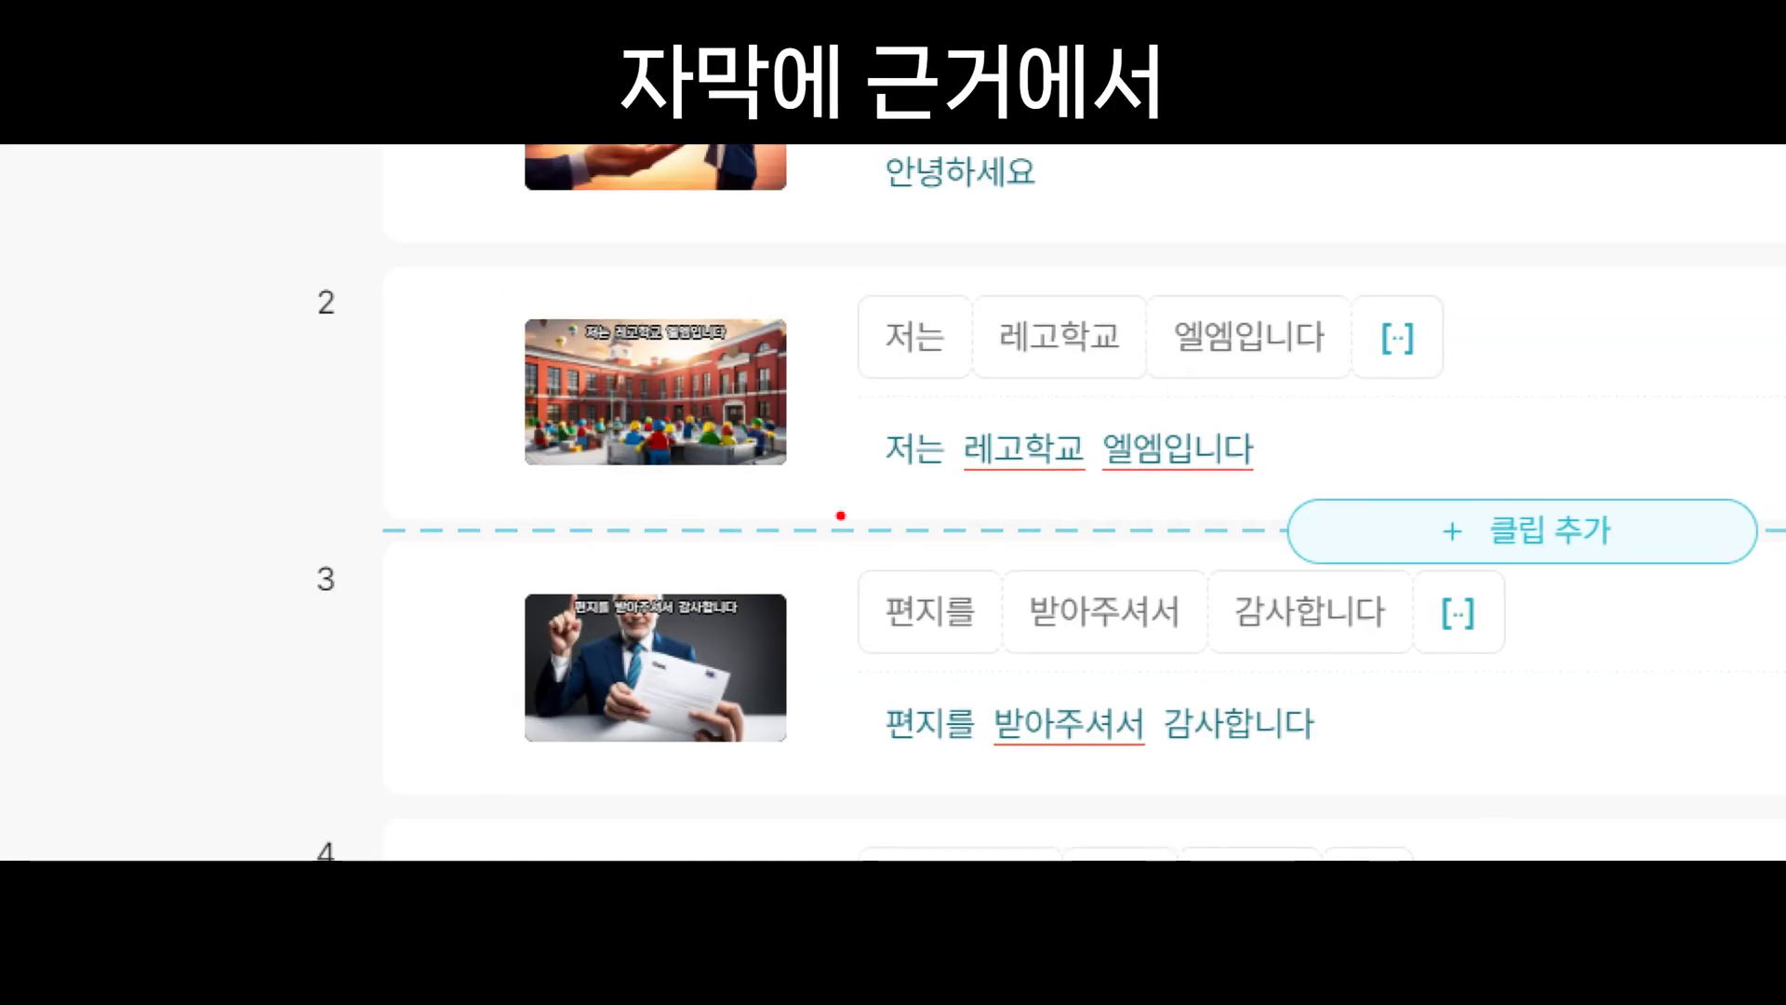
pyautogui.moveTo(865, 507); pyautogui.dragTo(1282, 526)
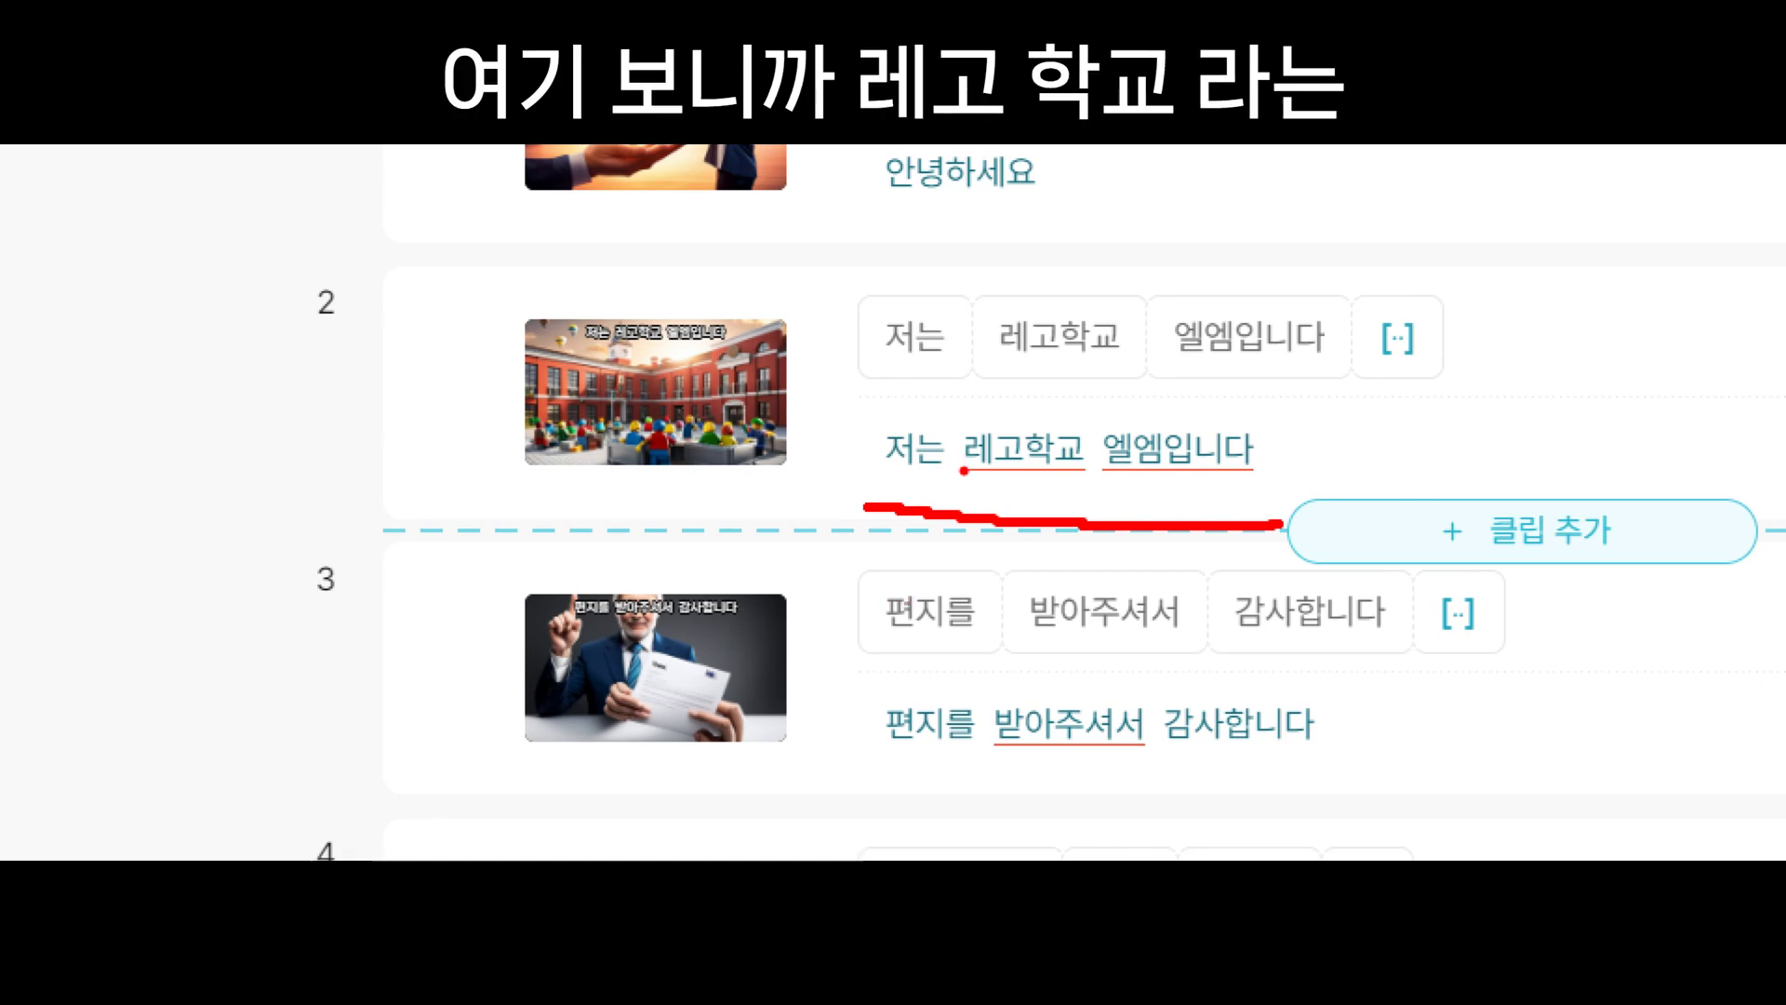
pyautogui.moveTo(964, 471); pyautogui.dragTo(1081, 481)
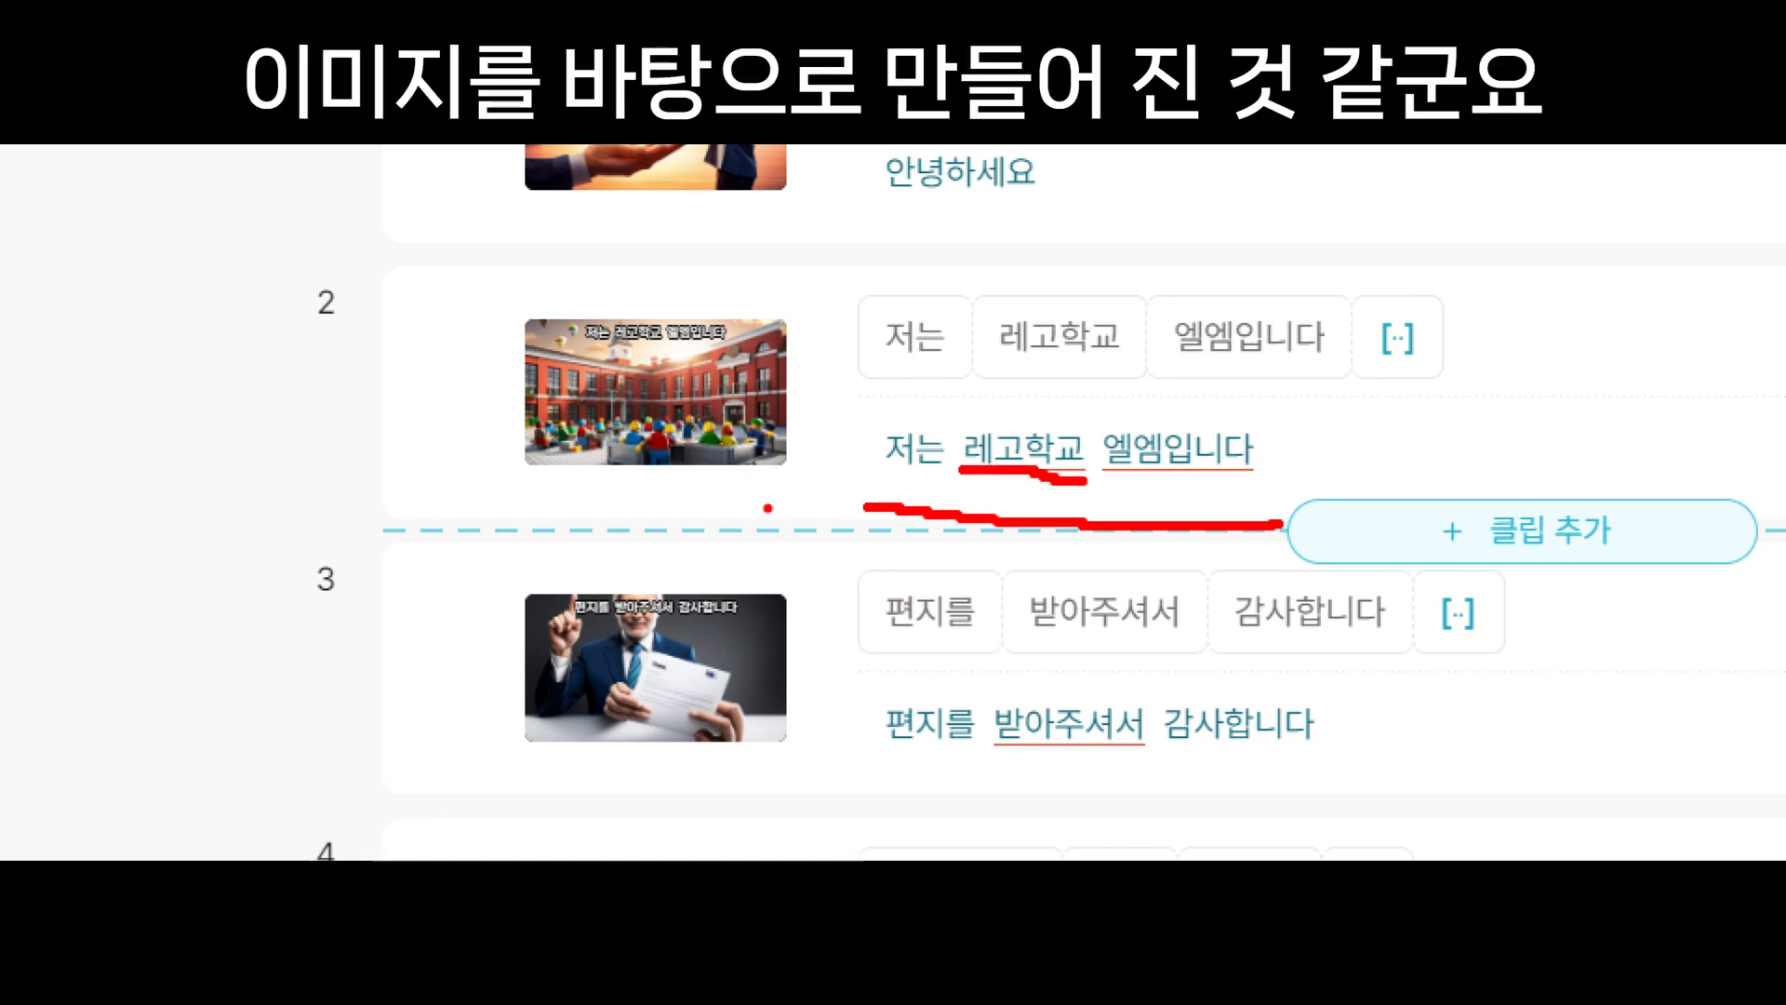
pyautogui.moveTo(768, 508); pyautogui.dragTo(800, 465)
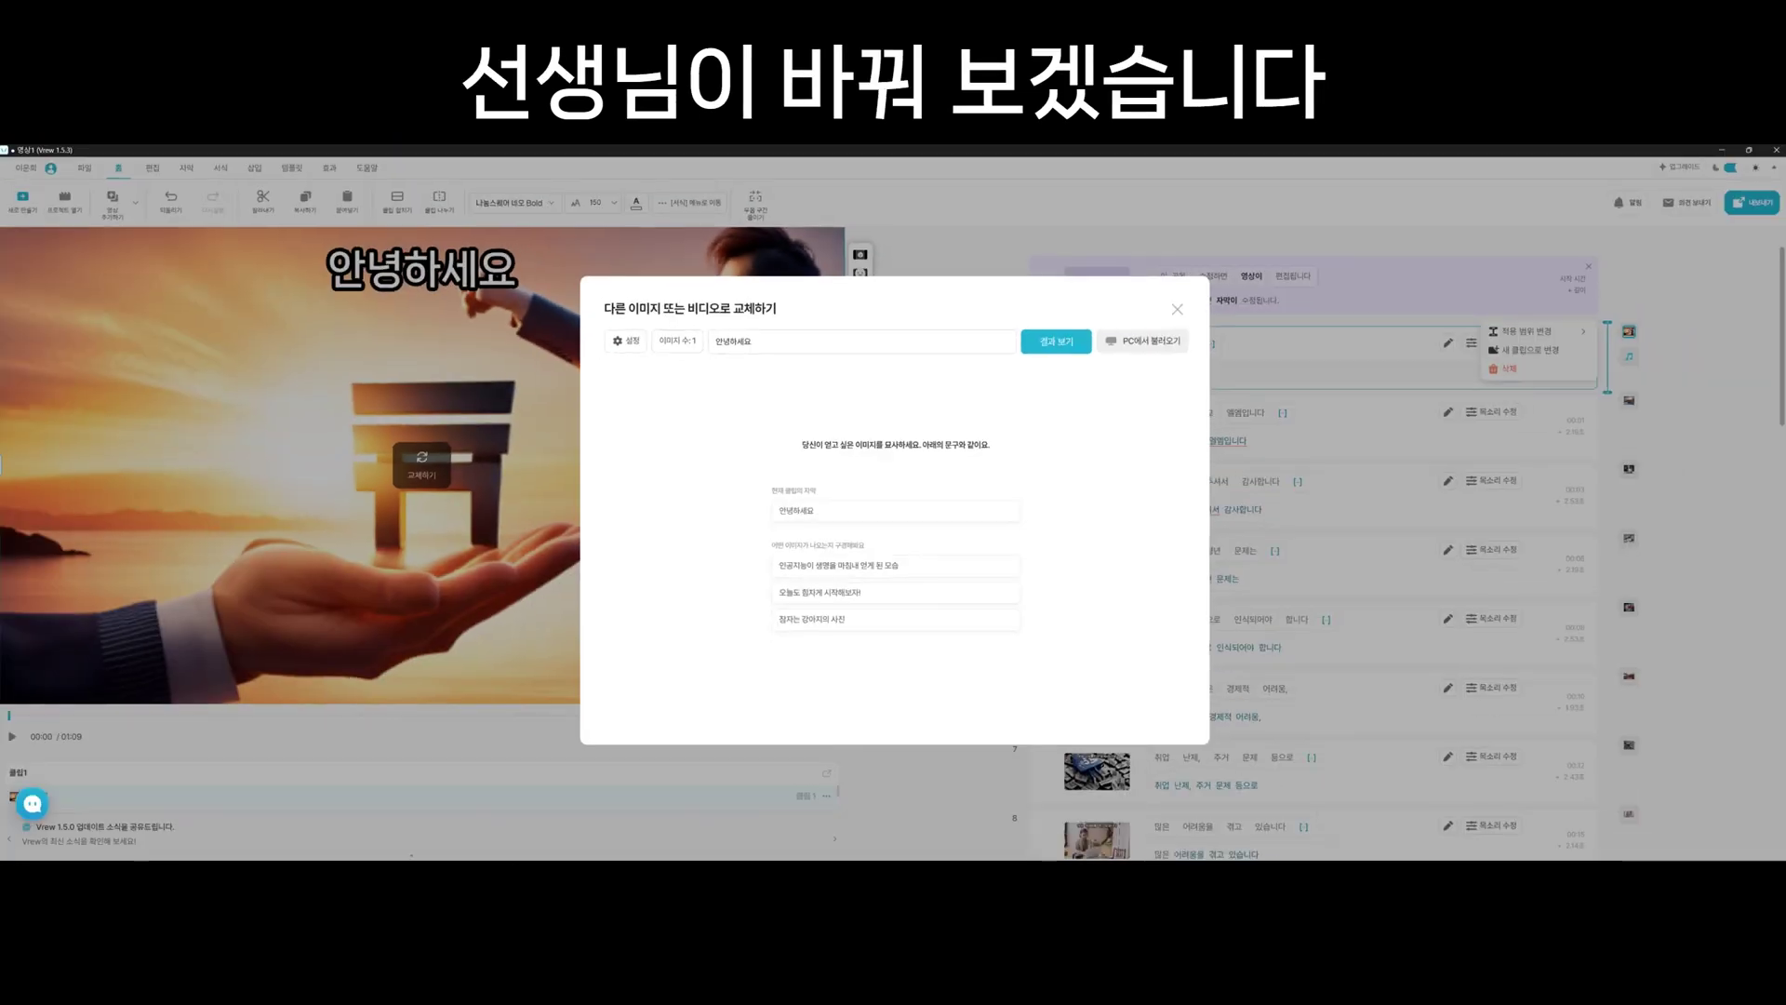
# Generate four replacement images for the first clip from the description "공손하게 인사하는 장면".
pyautogui.hotkey('ctrl', 'a')
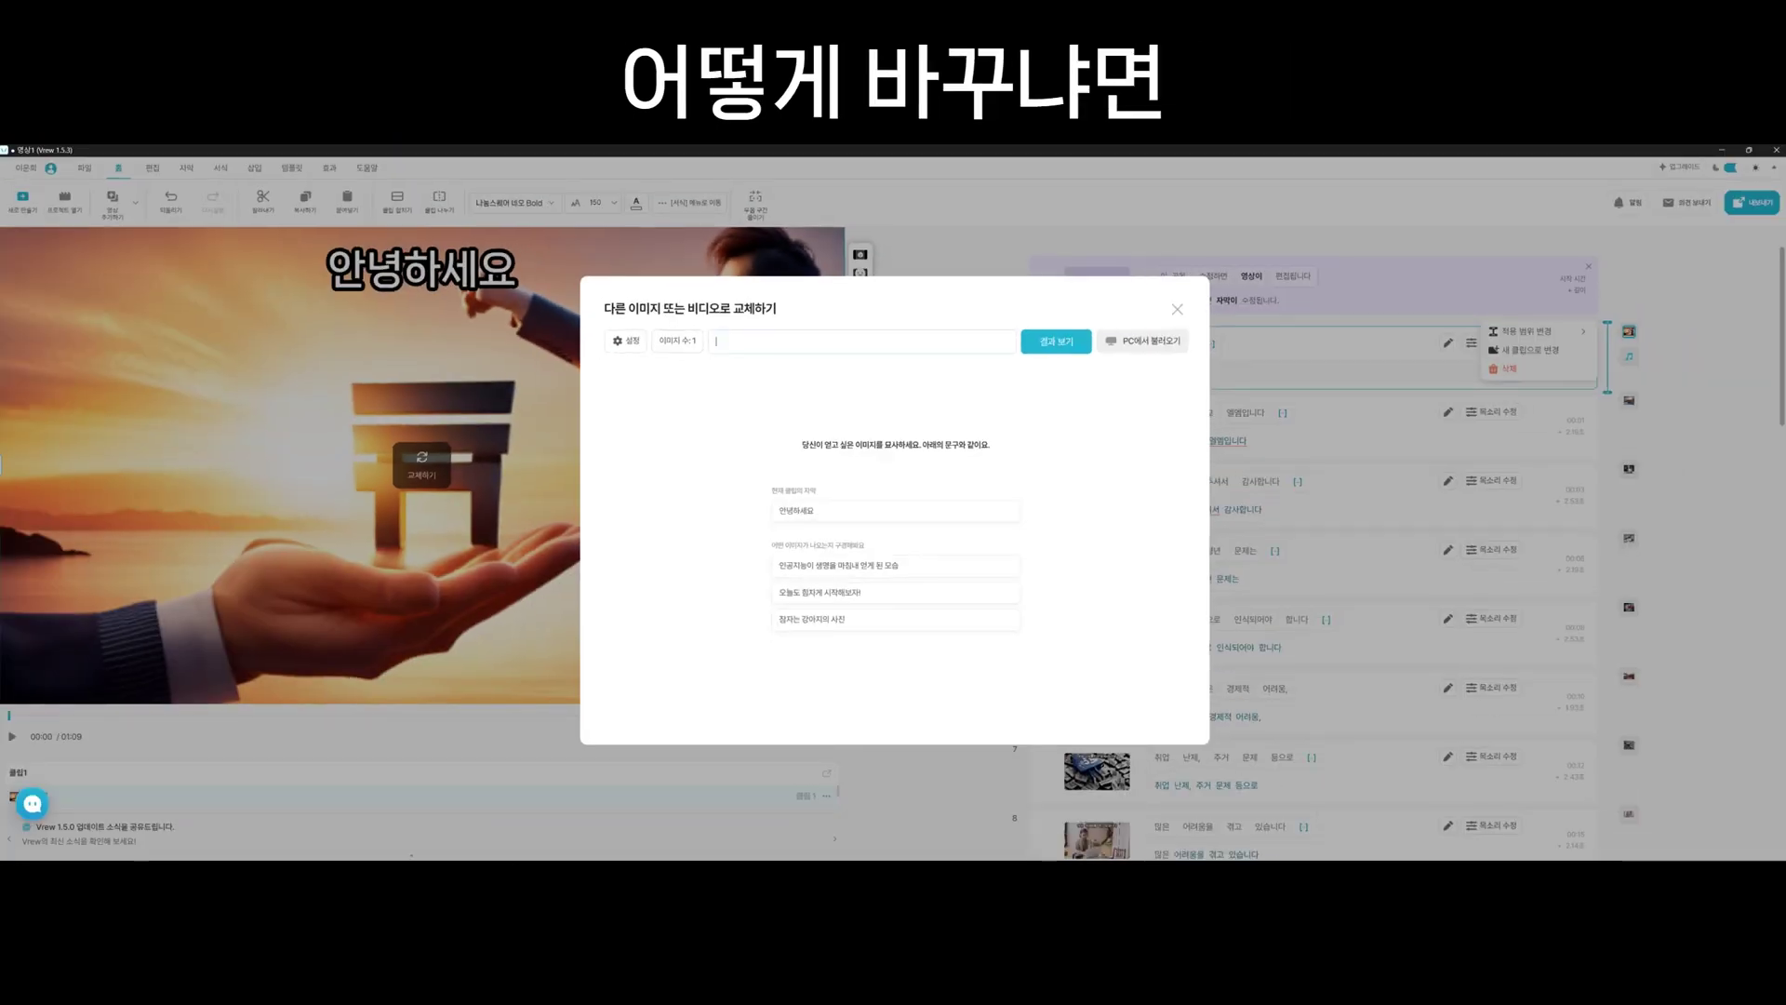
pyautogui.write('공손하게 인사하는 장면')
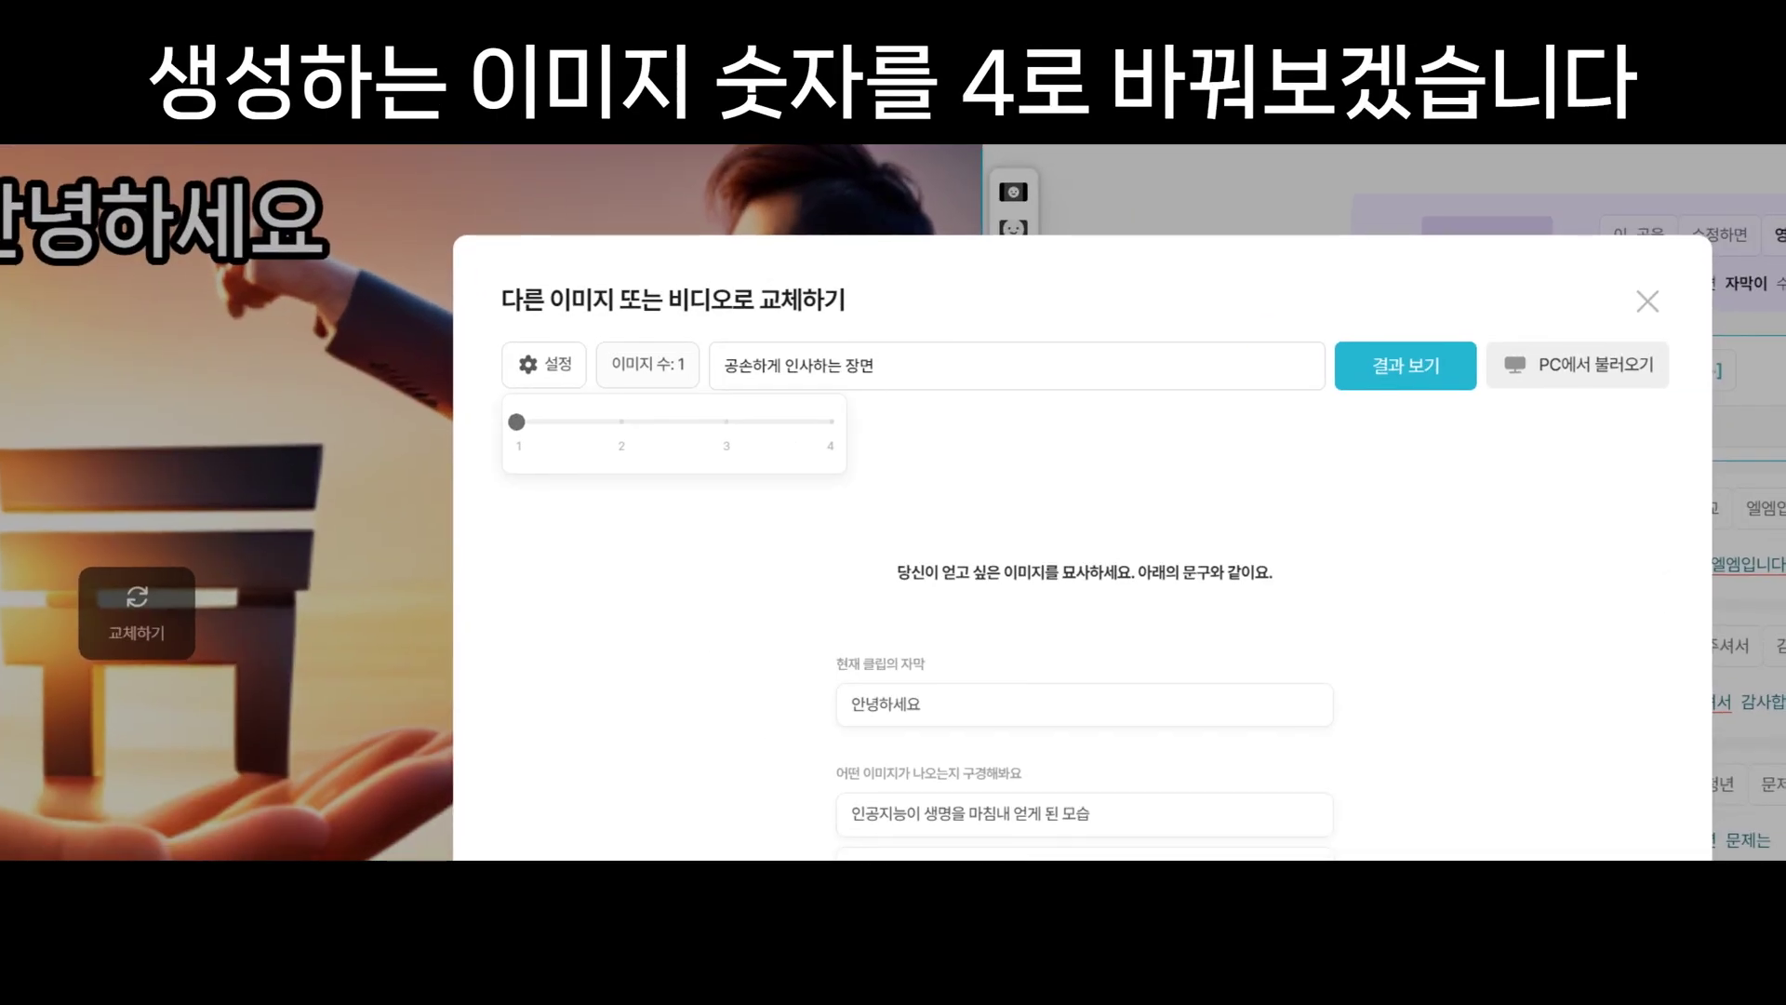
pyautogui.moveTo(837, 442)
pyautogui.mouseDown()
pyautogui.moveTo(806, 399)
pyautogui.moveTo(861, 399)
pyautogui.moveTo(841, 444)
pyautogui.mouseUp()
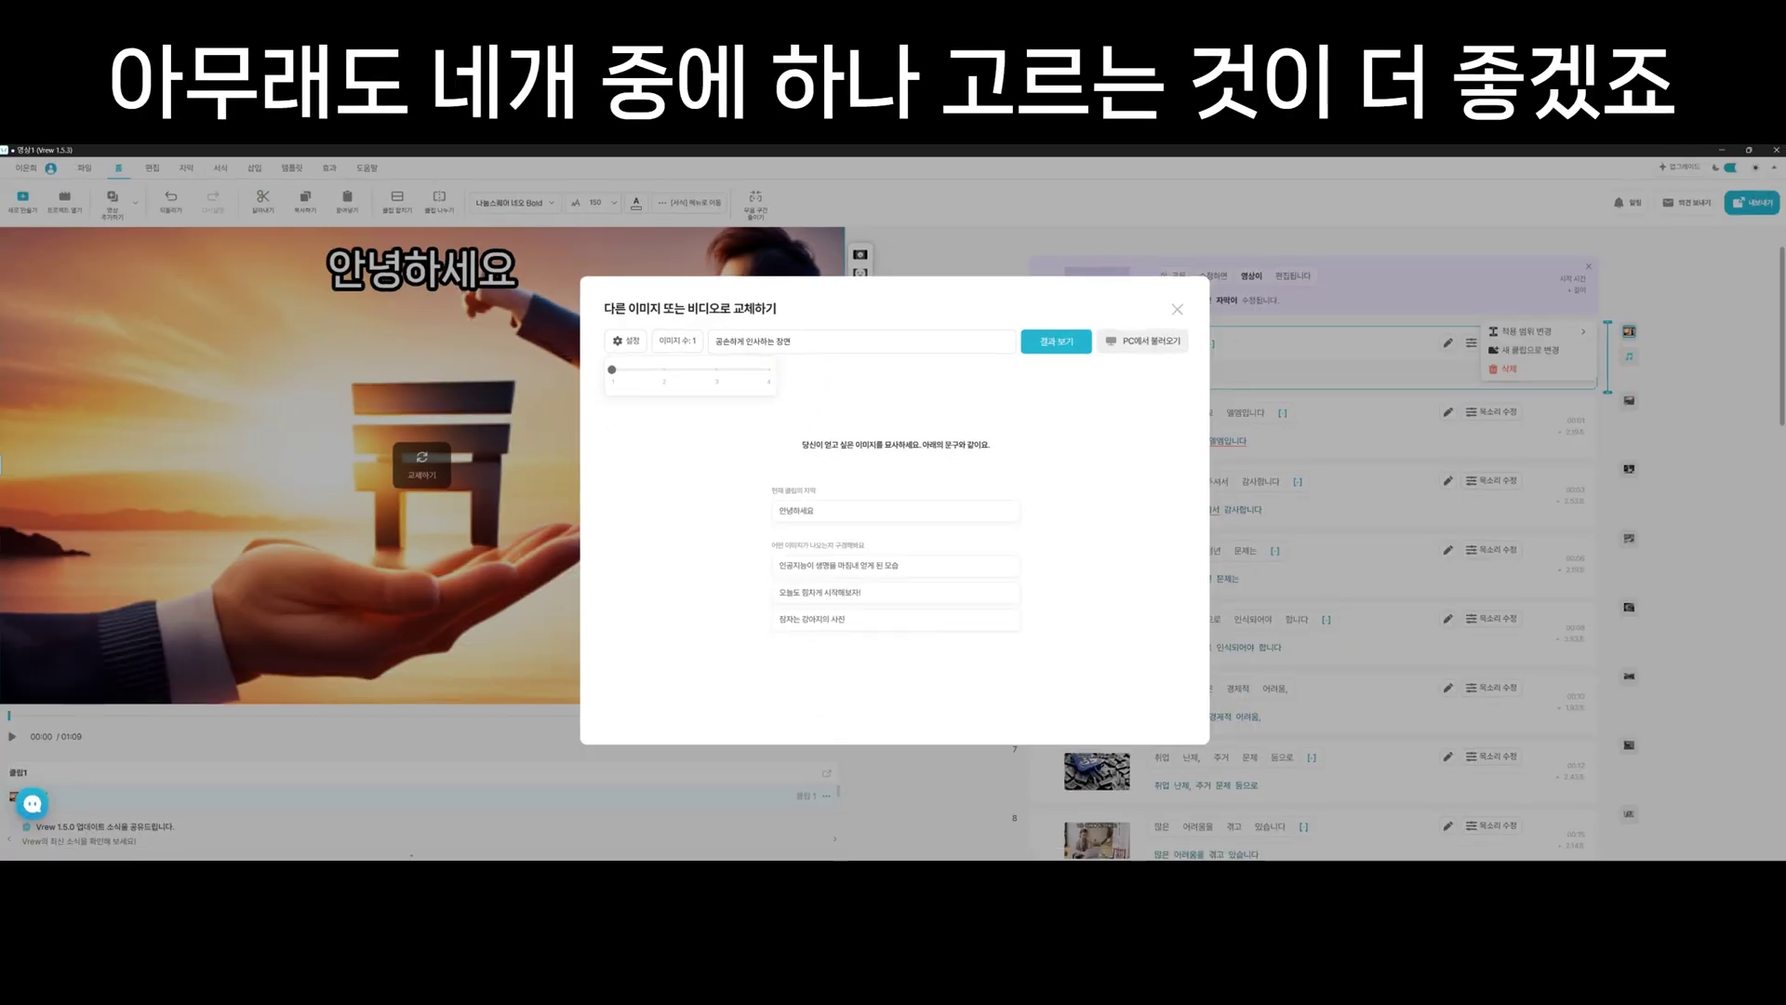
pyautogui.click(768, 369)
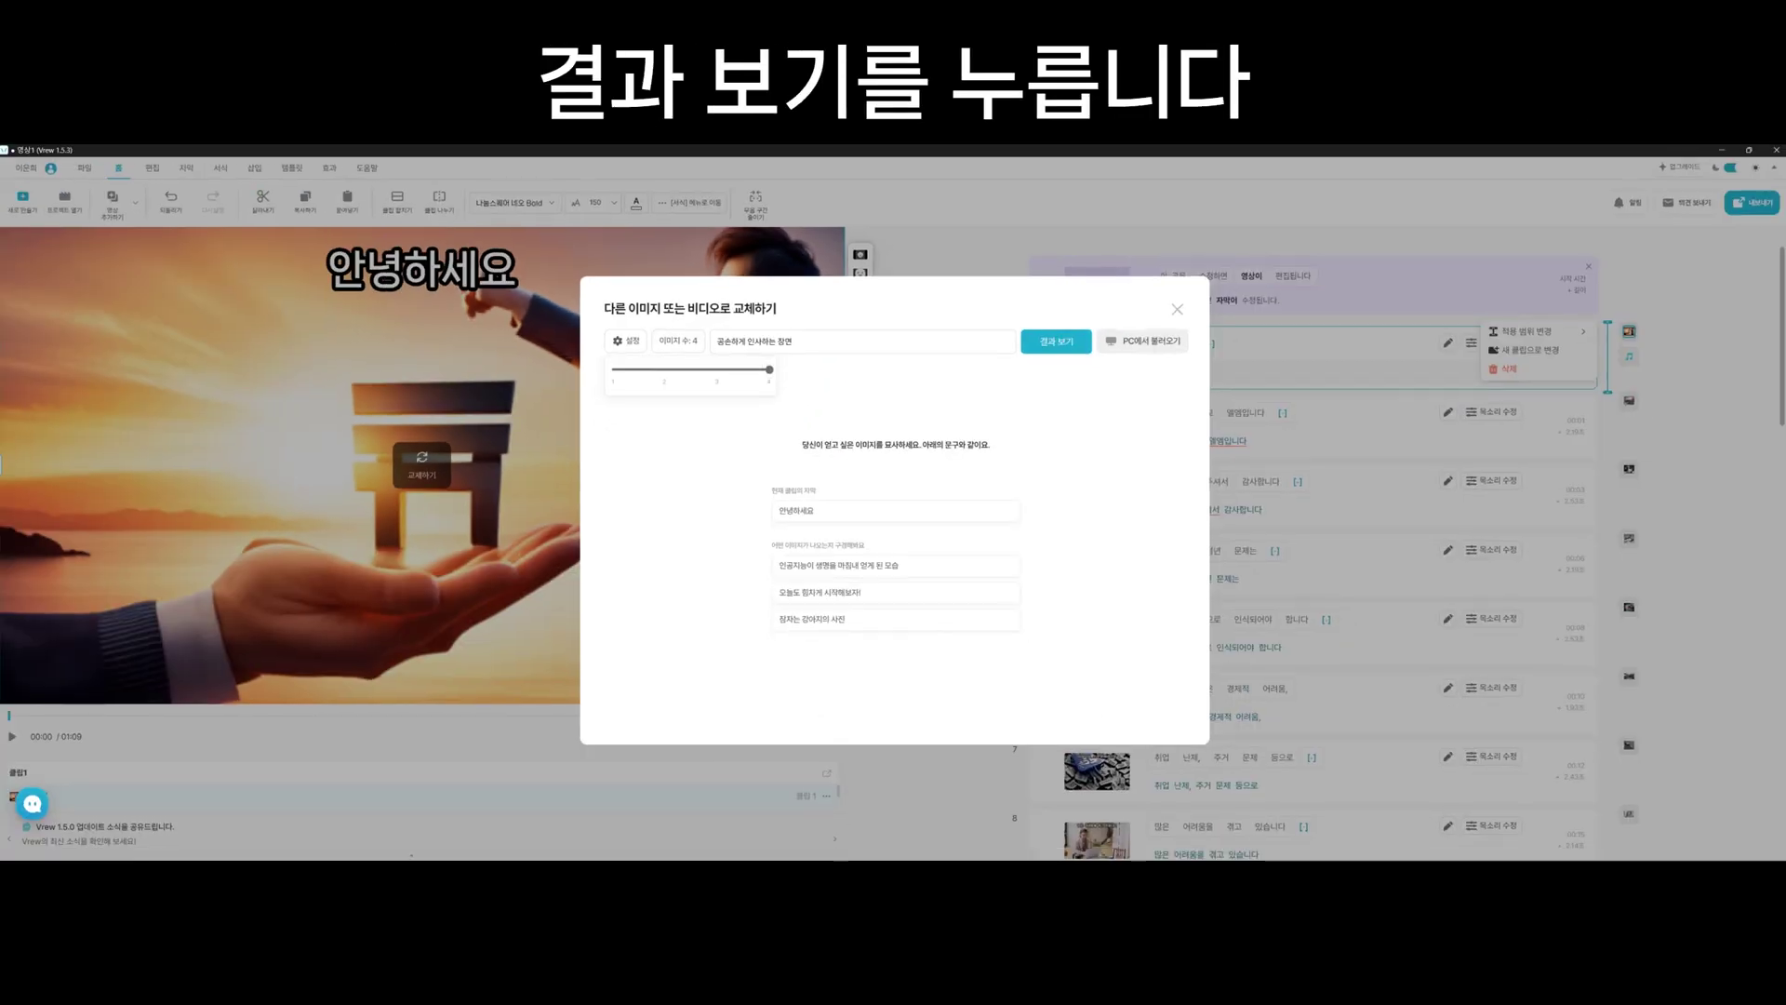
pyautogui.click(1055, 341)
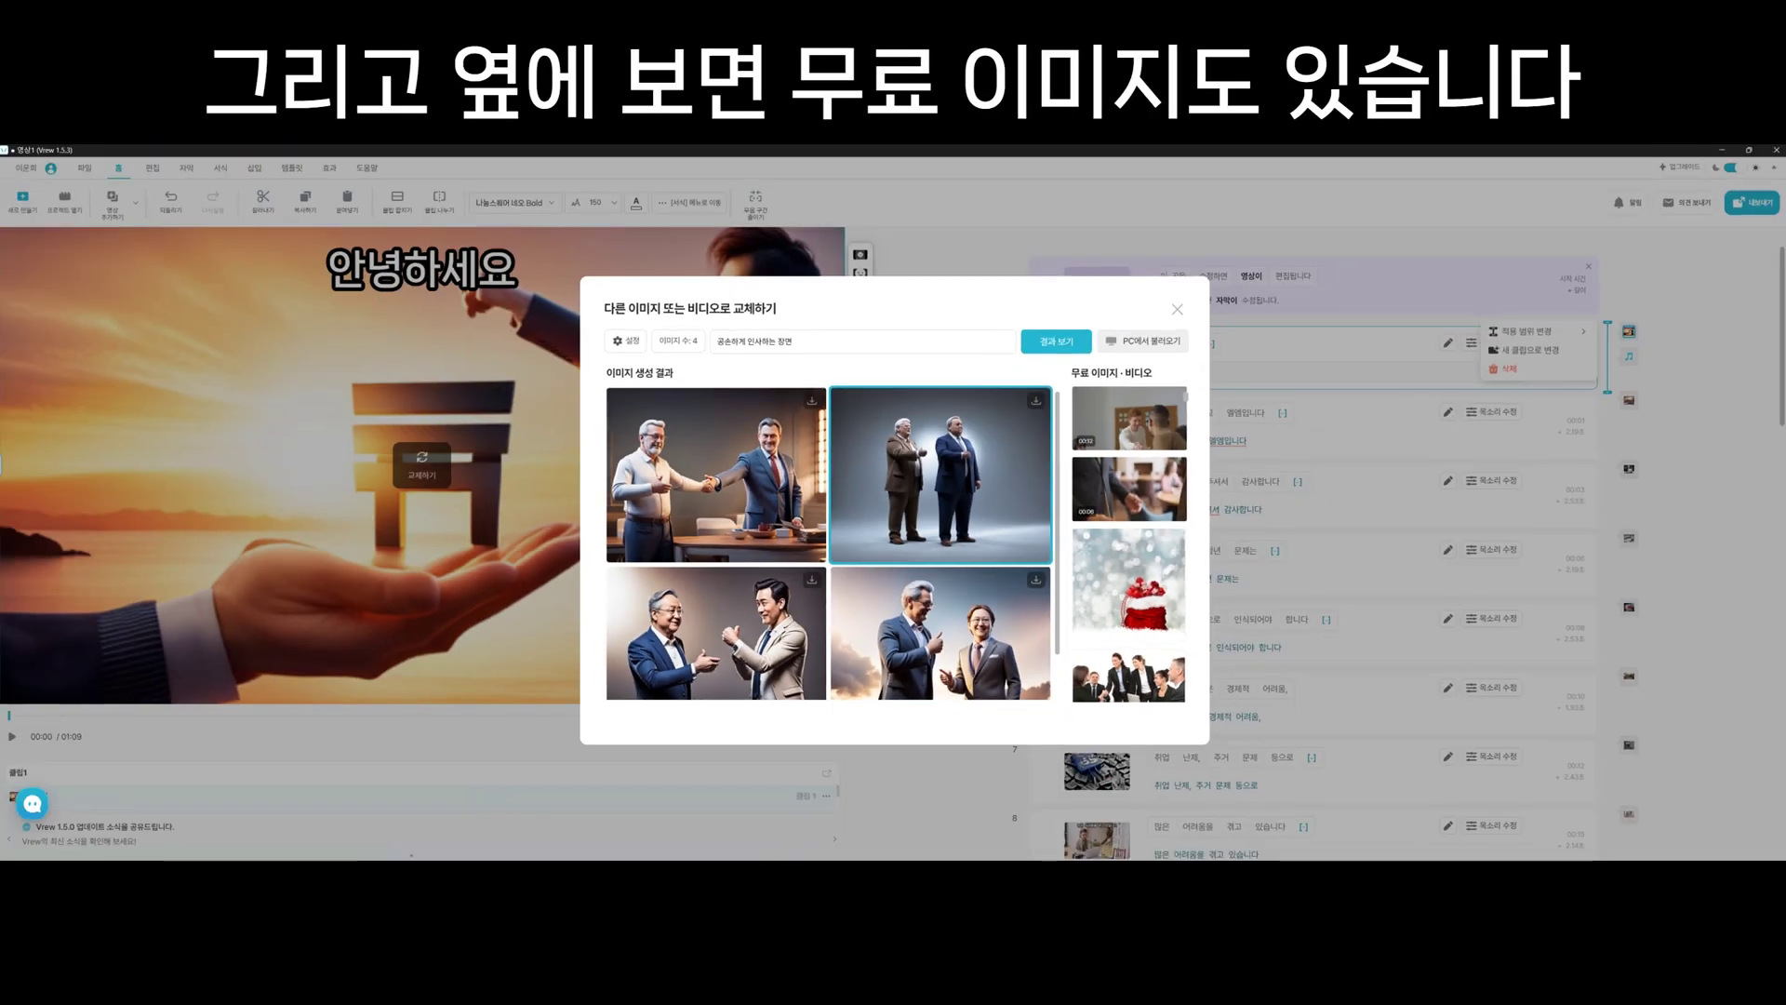
# Replace the first clip's image with the free video of two men facing each other, and play back the change.
pyautogui.scroll(-10, 1129, 544)
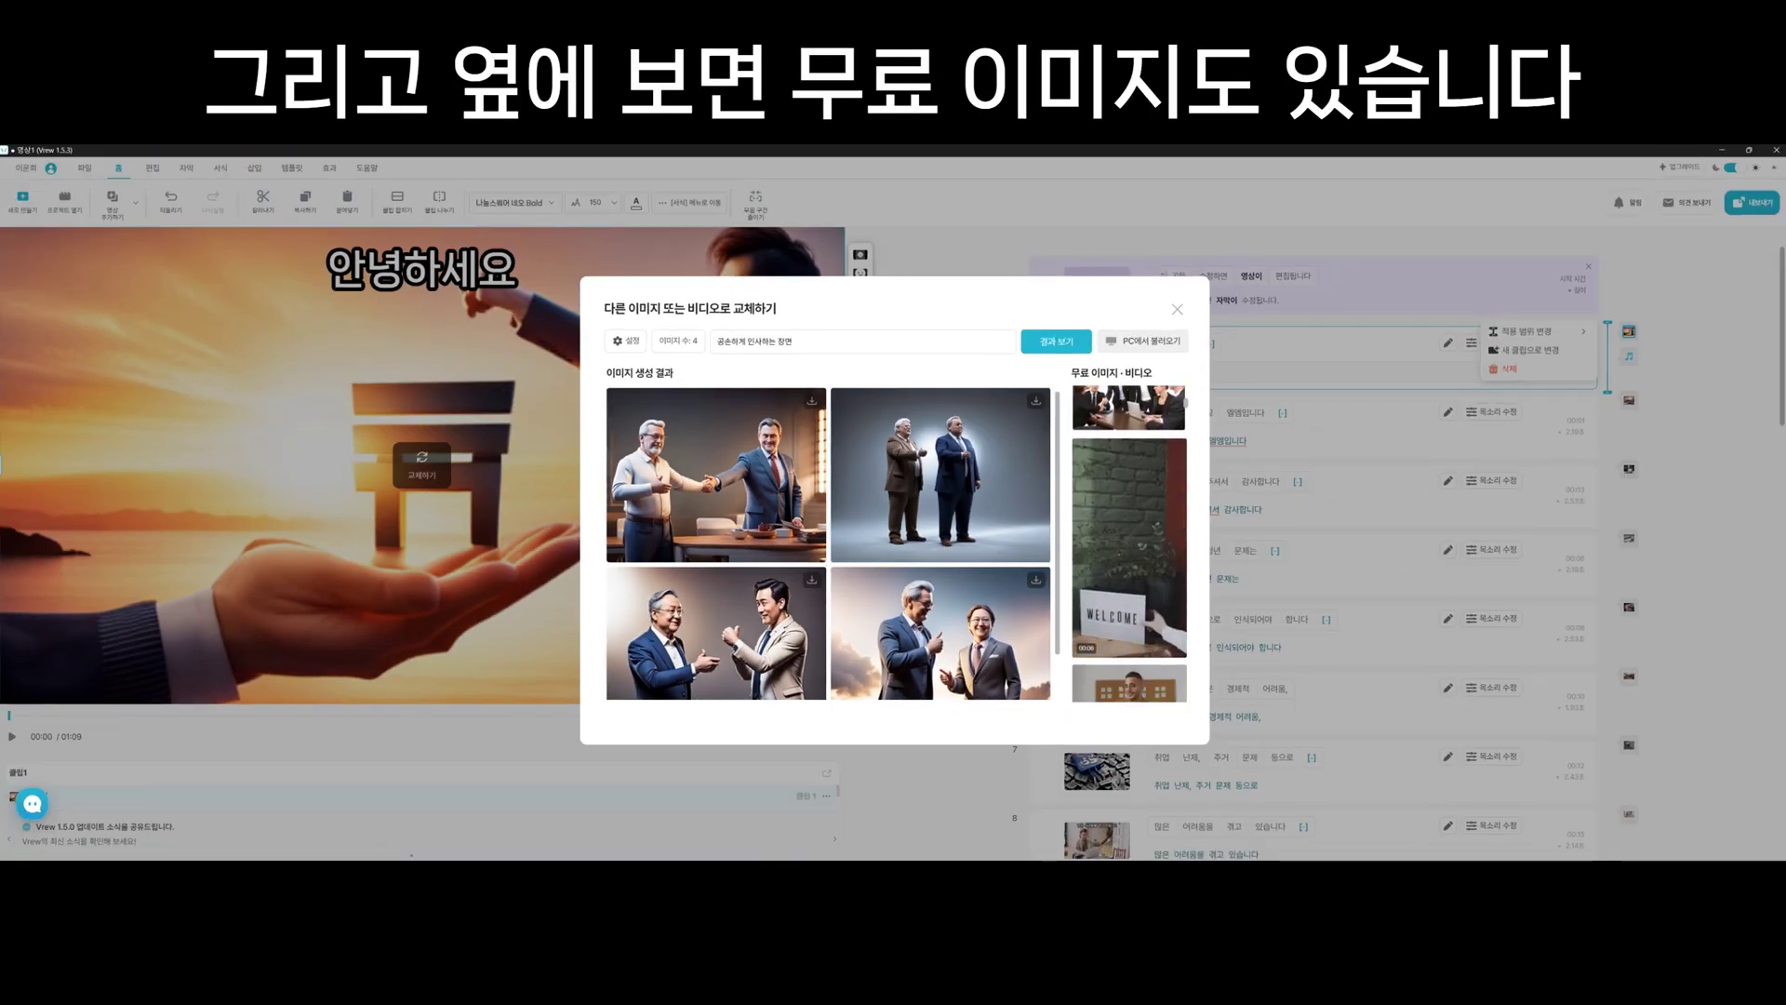
pyautogui.scroll(-10, 1129, 544)
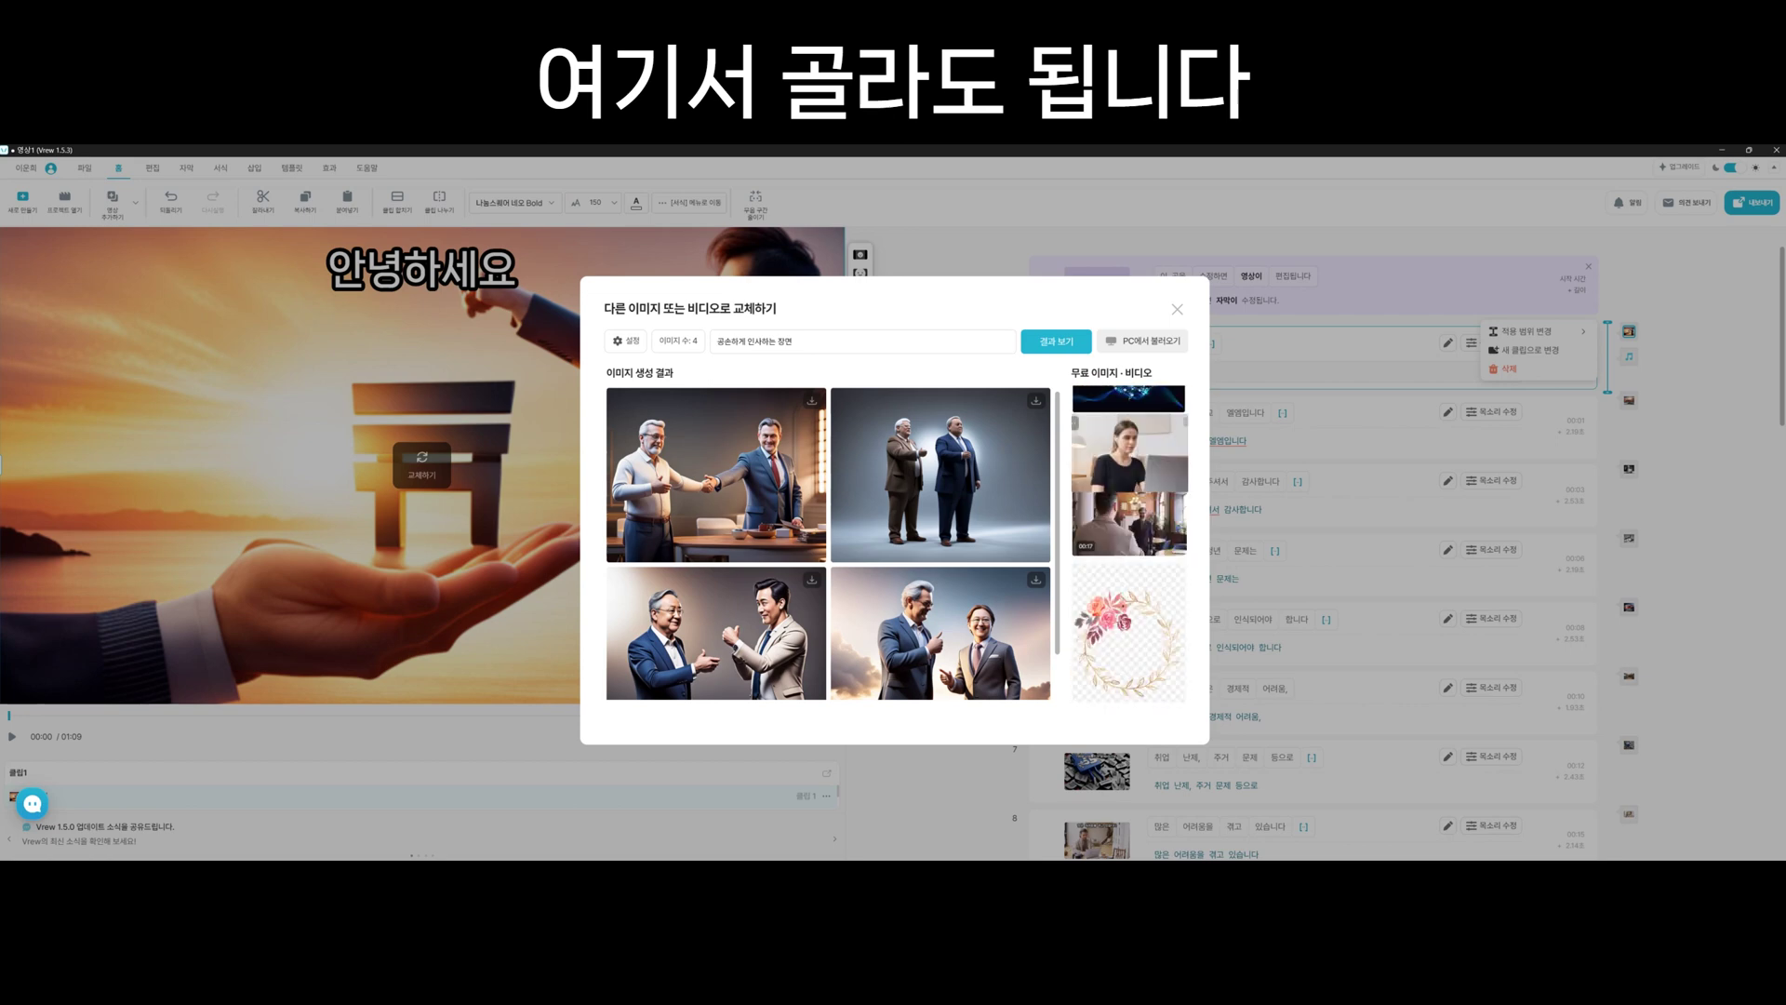
pyautogui.click(1129, 523)
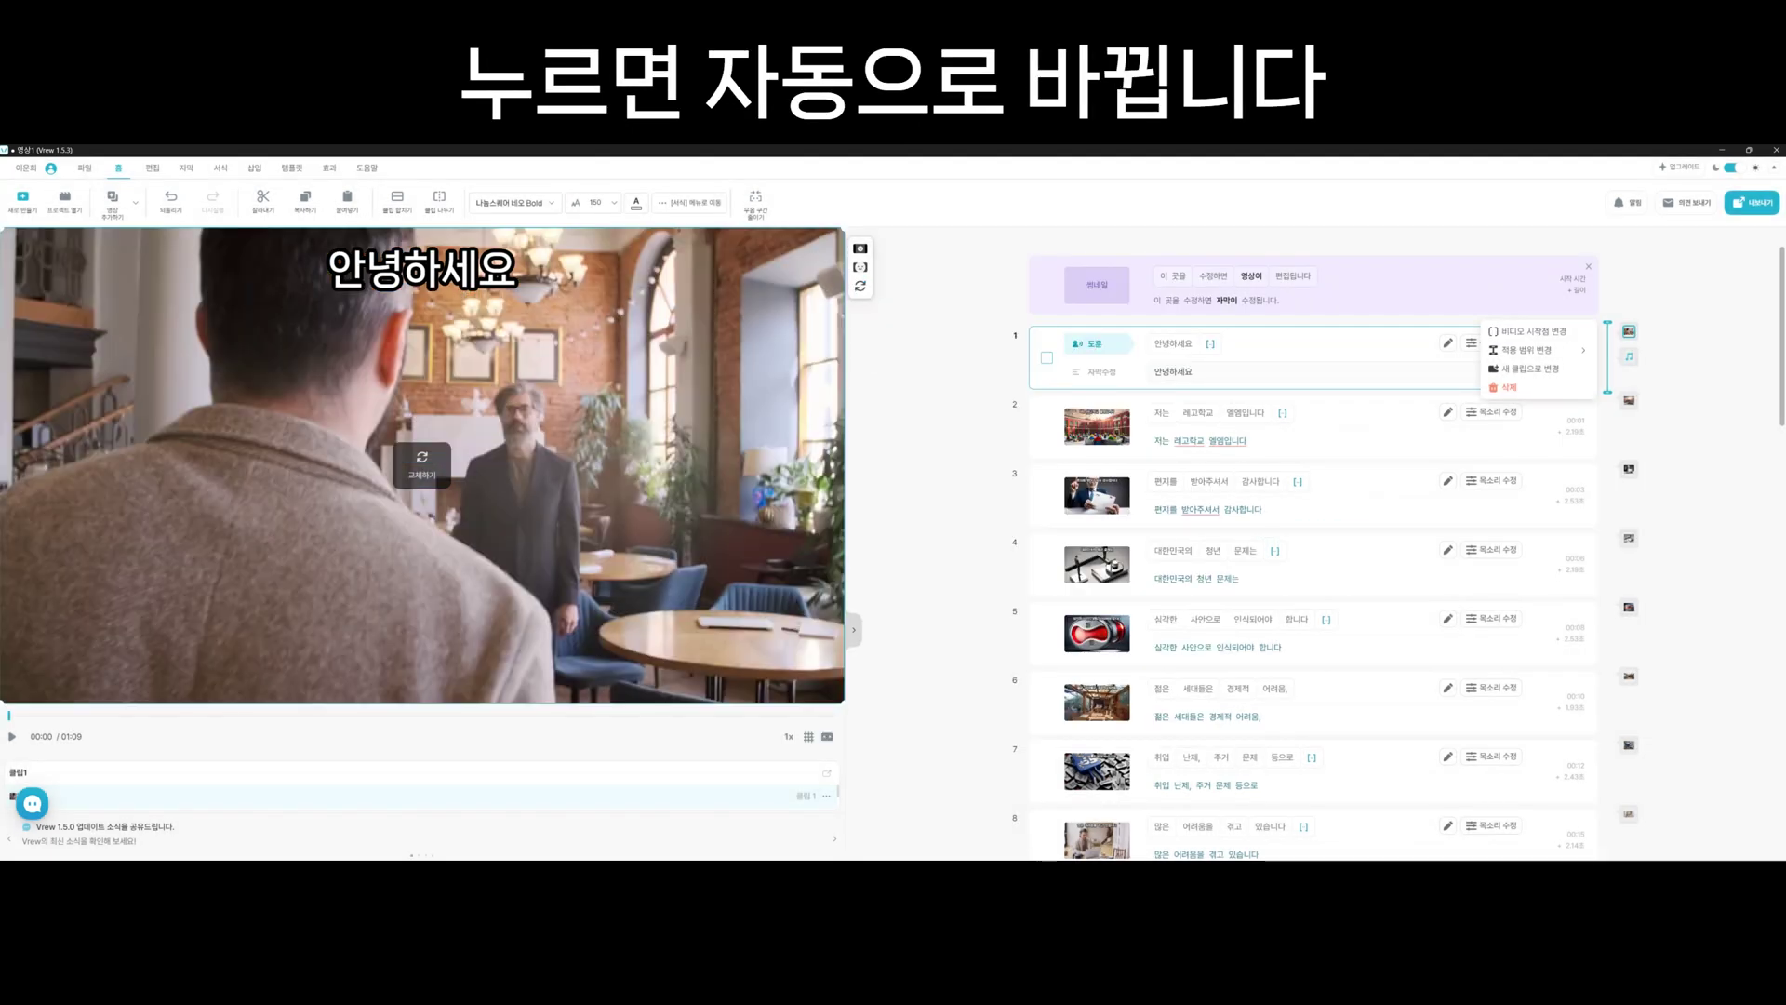
pyautogui.press('space')
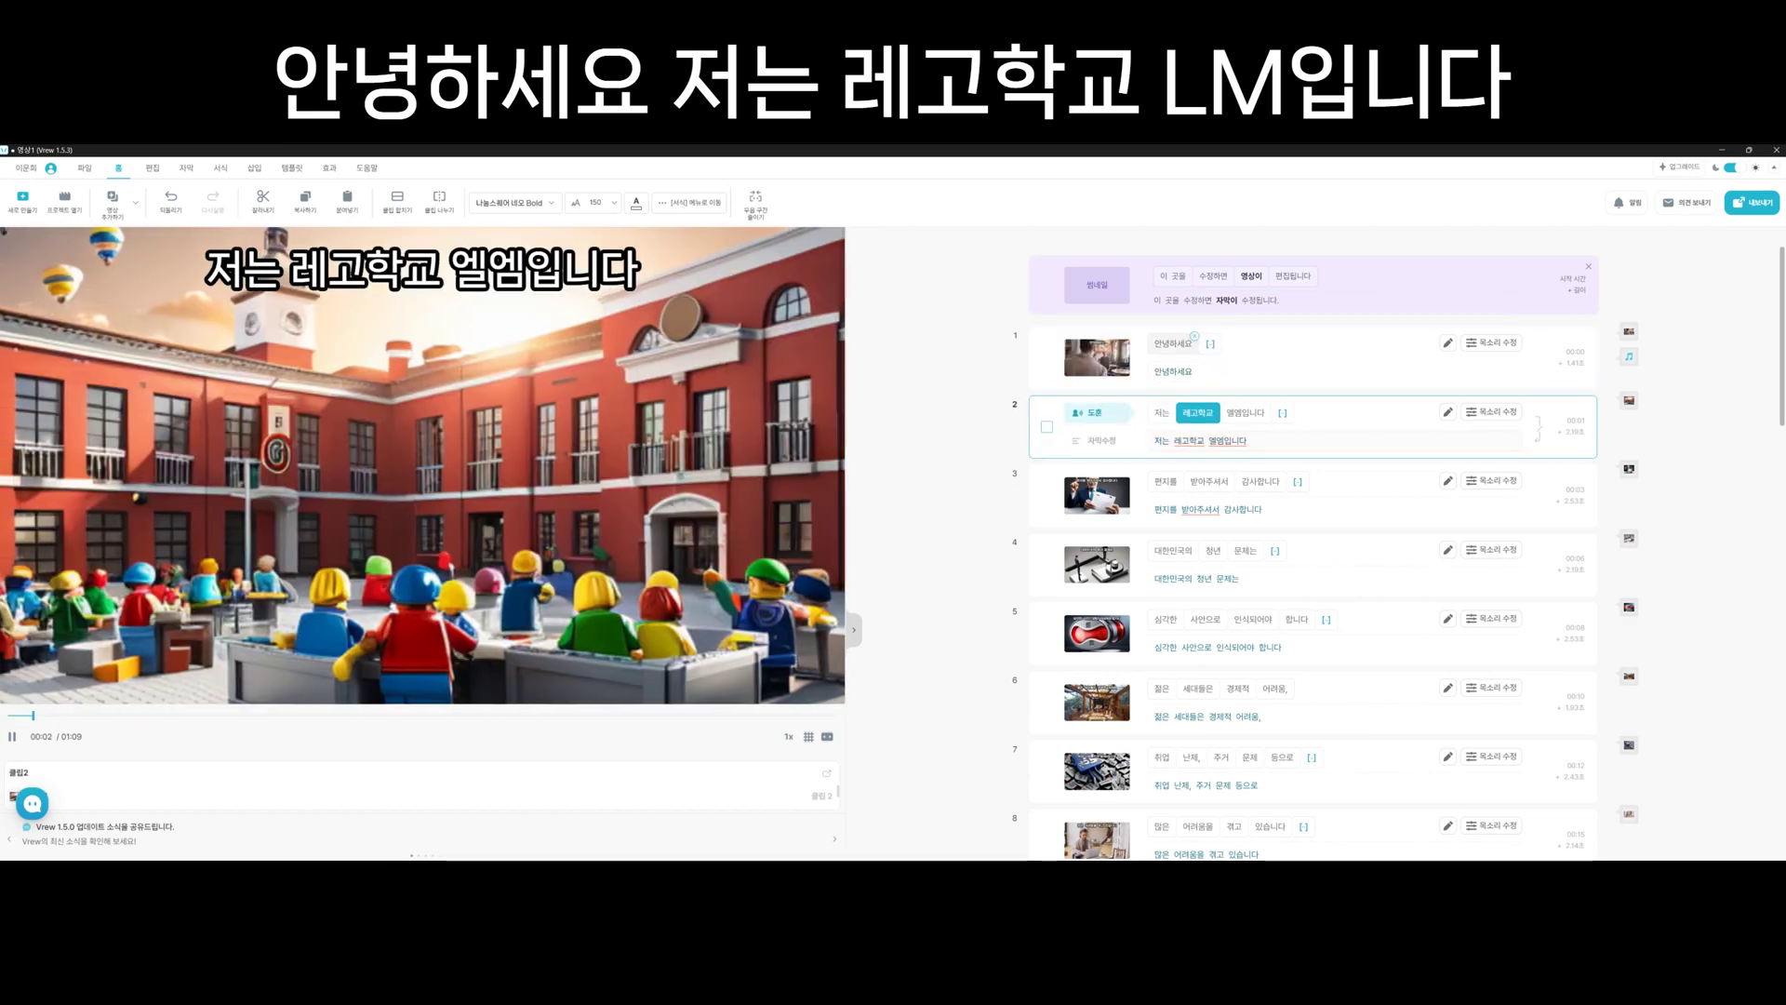
pyautogui.press('space')
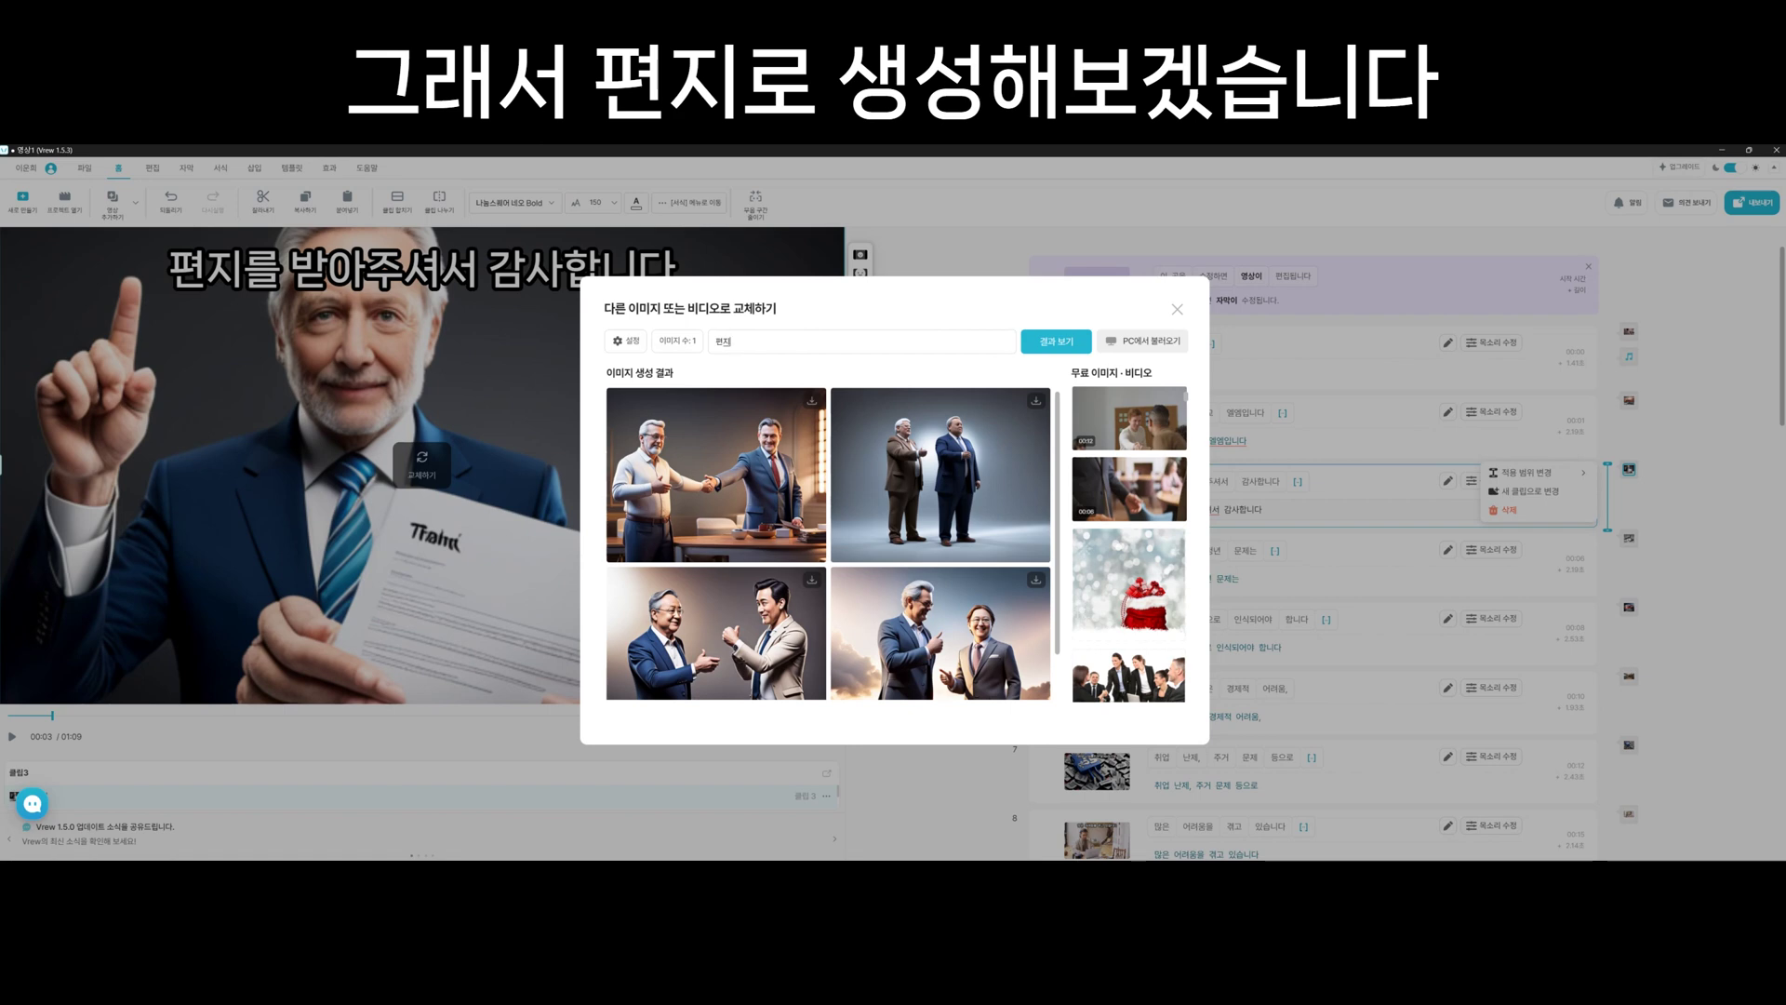
# Generate four images for the third clip from "편지" and replace its picture with a letter image from the results.
pyautogui.click(691, 341)
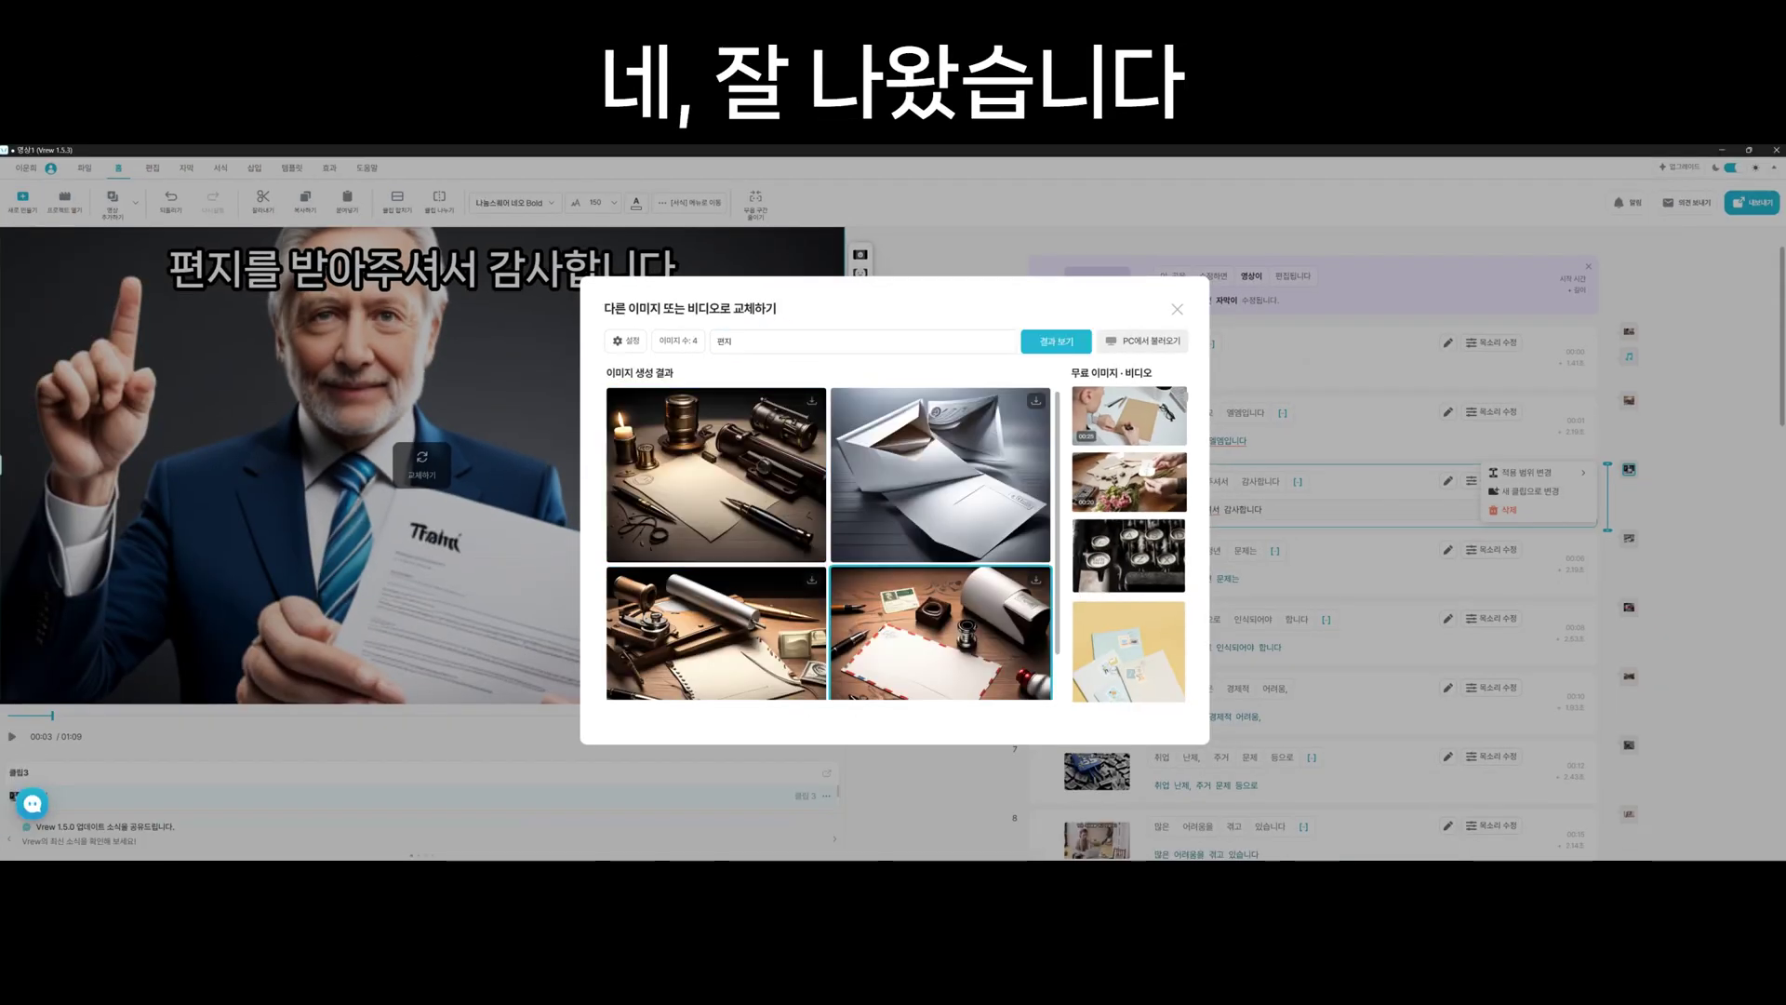
pyautogui.scroll(-1, 828, 542)
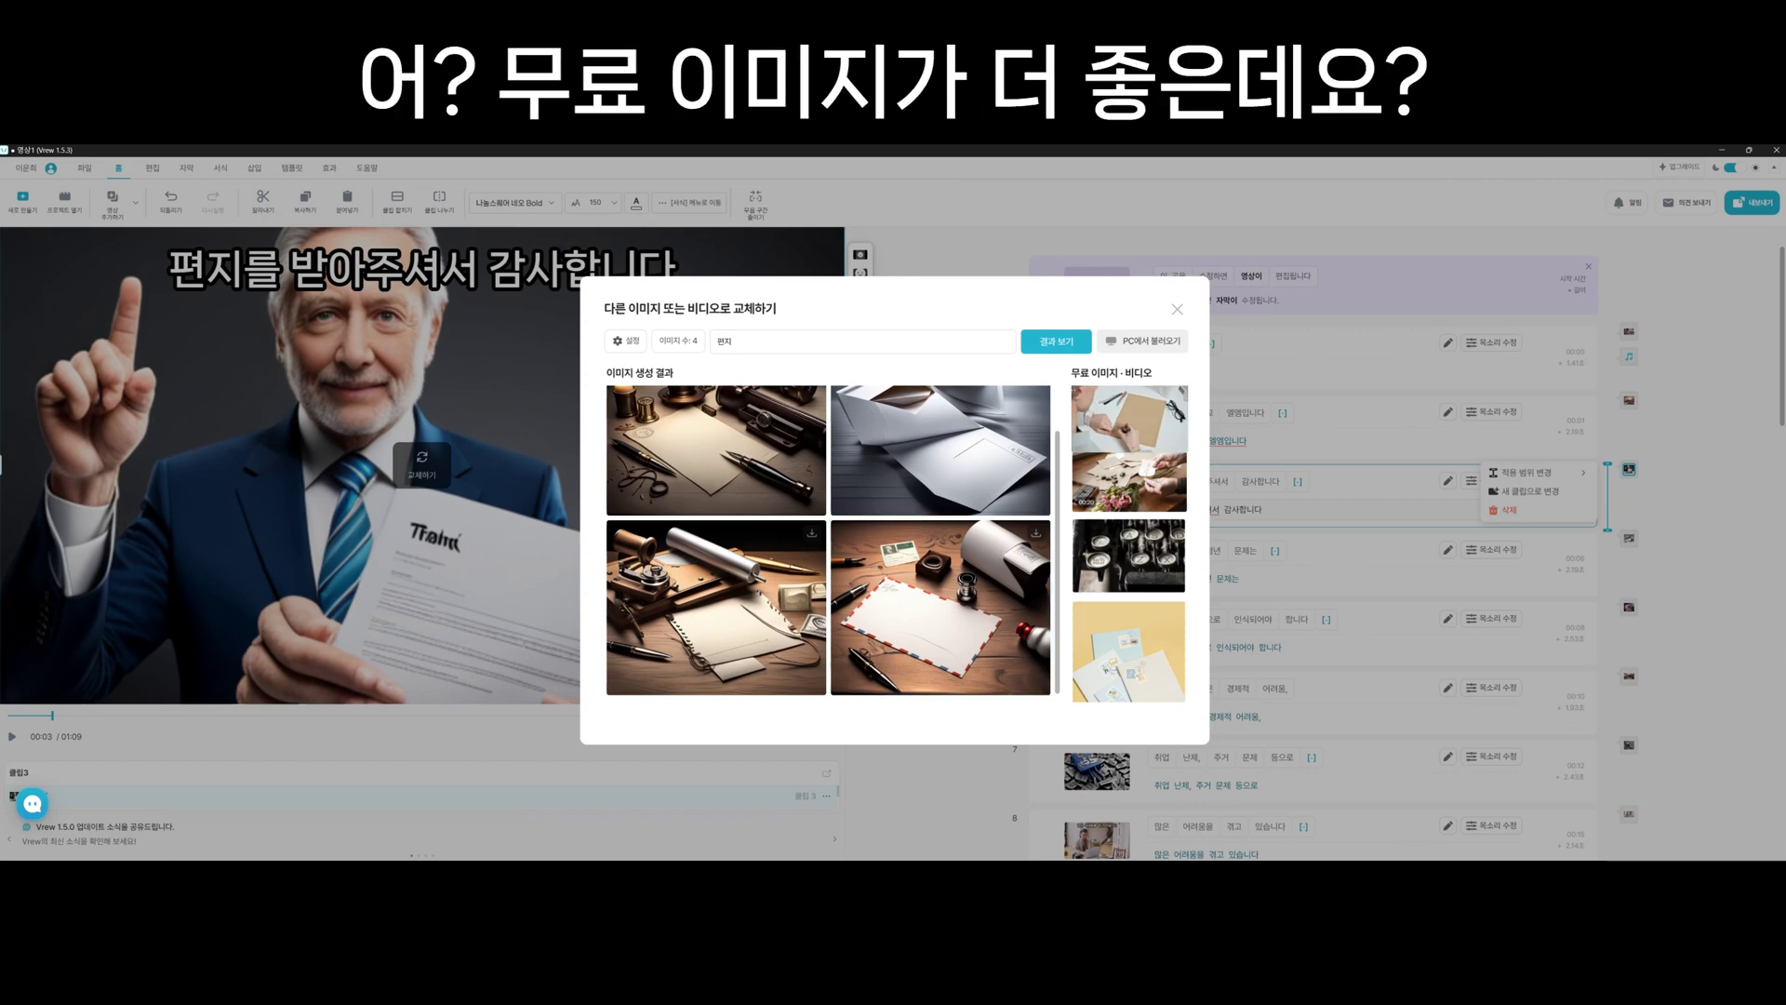
pyautogui.scroll(-2, 1129, 493)
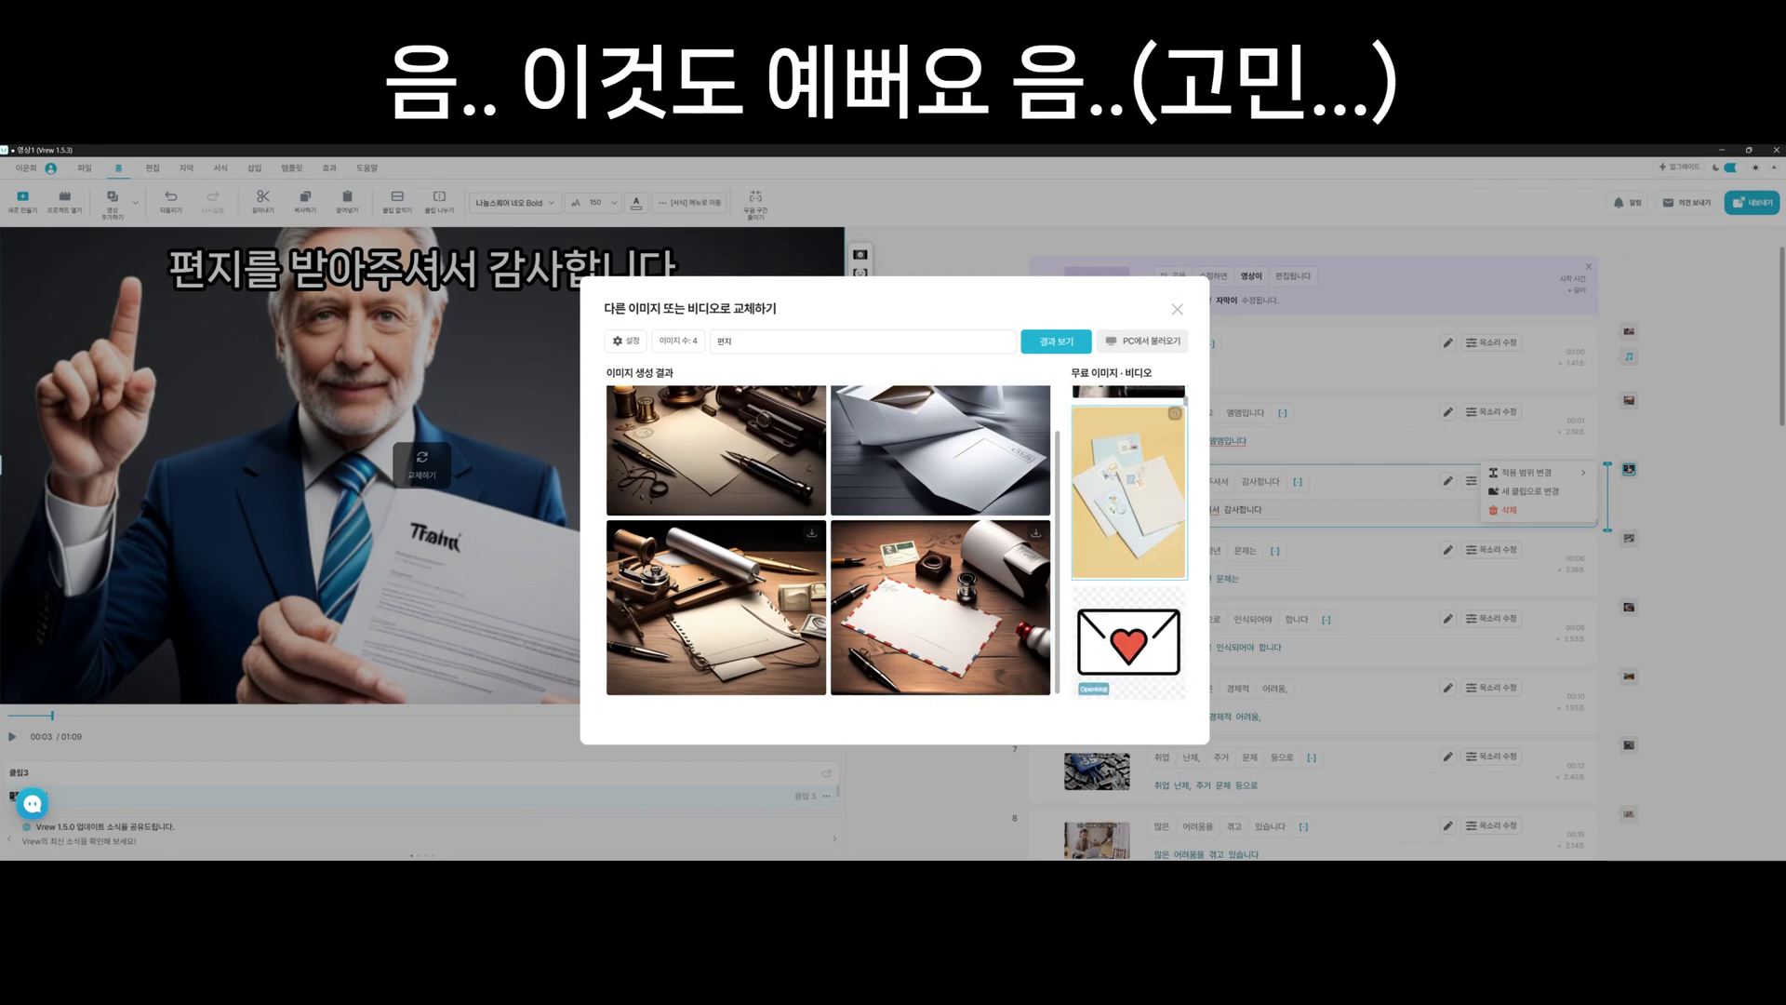
pyautogui.scroll(-5, 1129, 544)
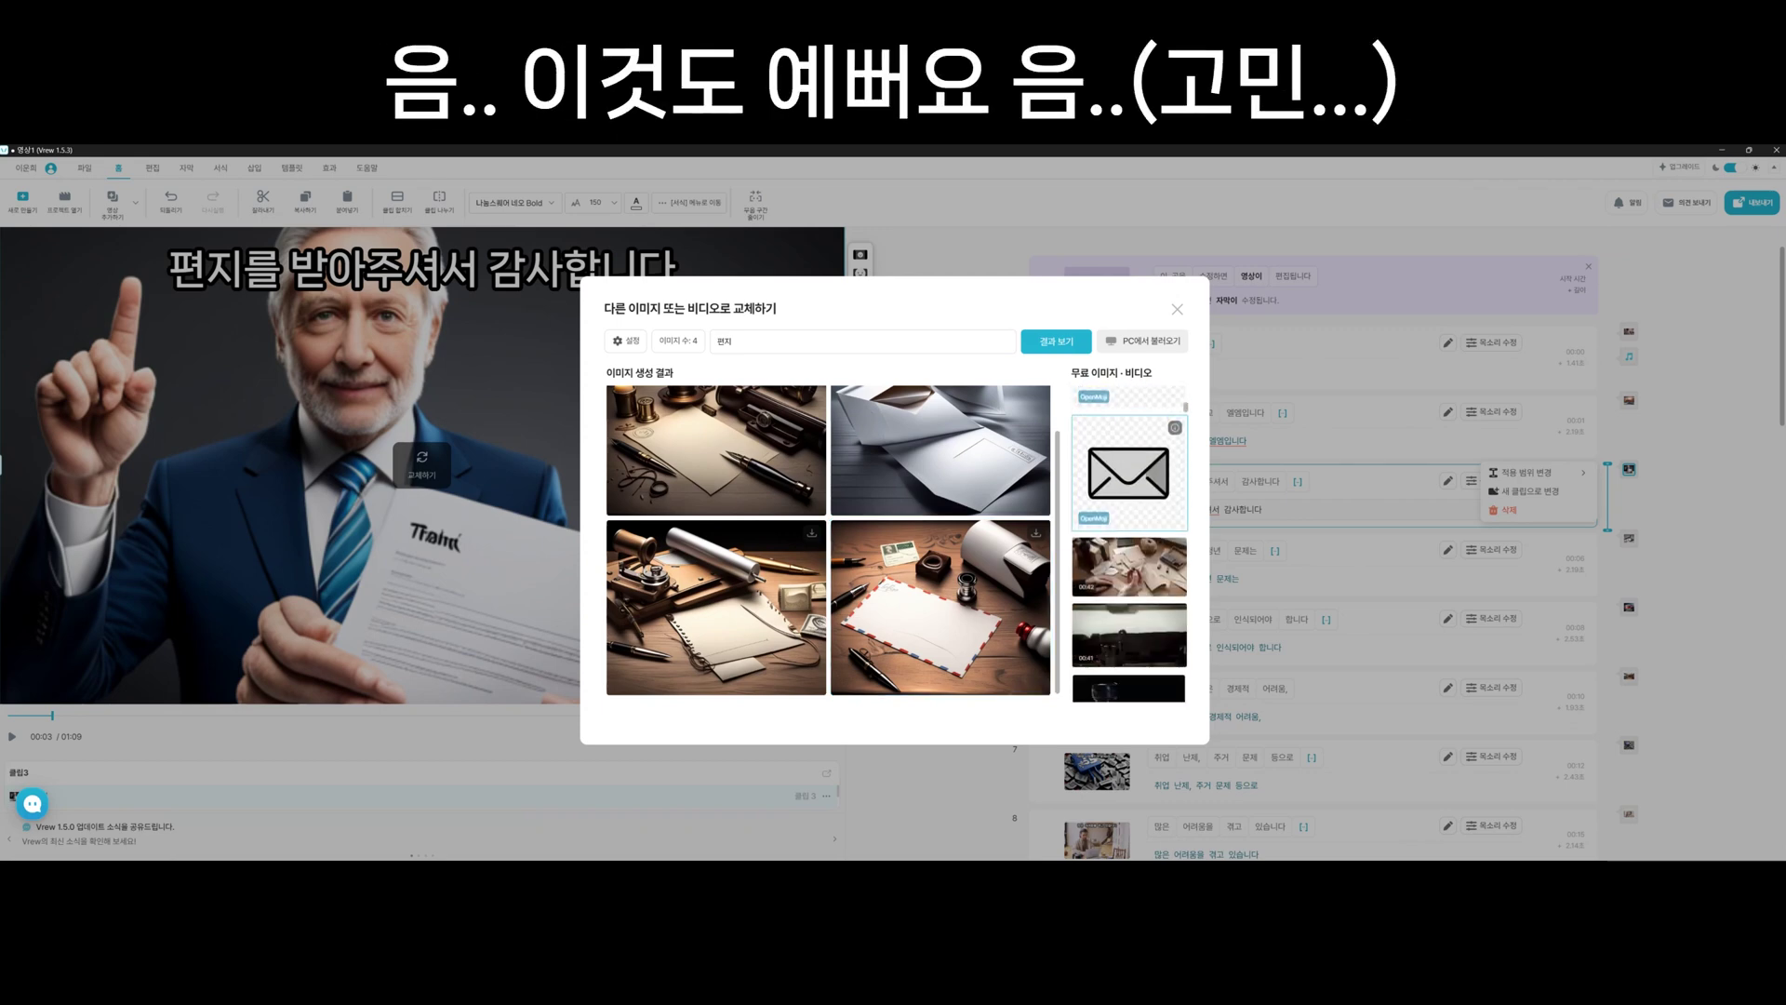
pyautogui.scroll(-5, 1129, 576)
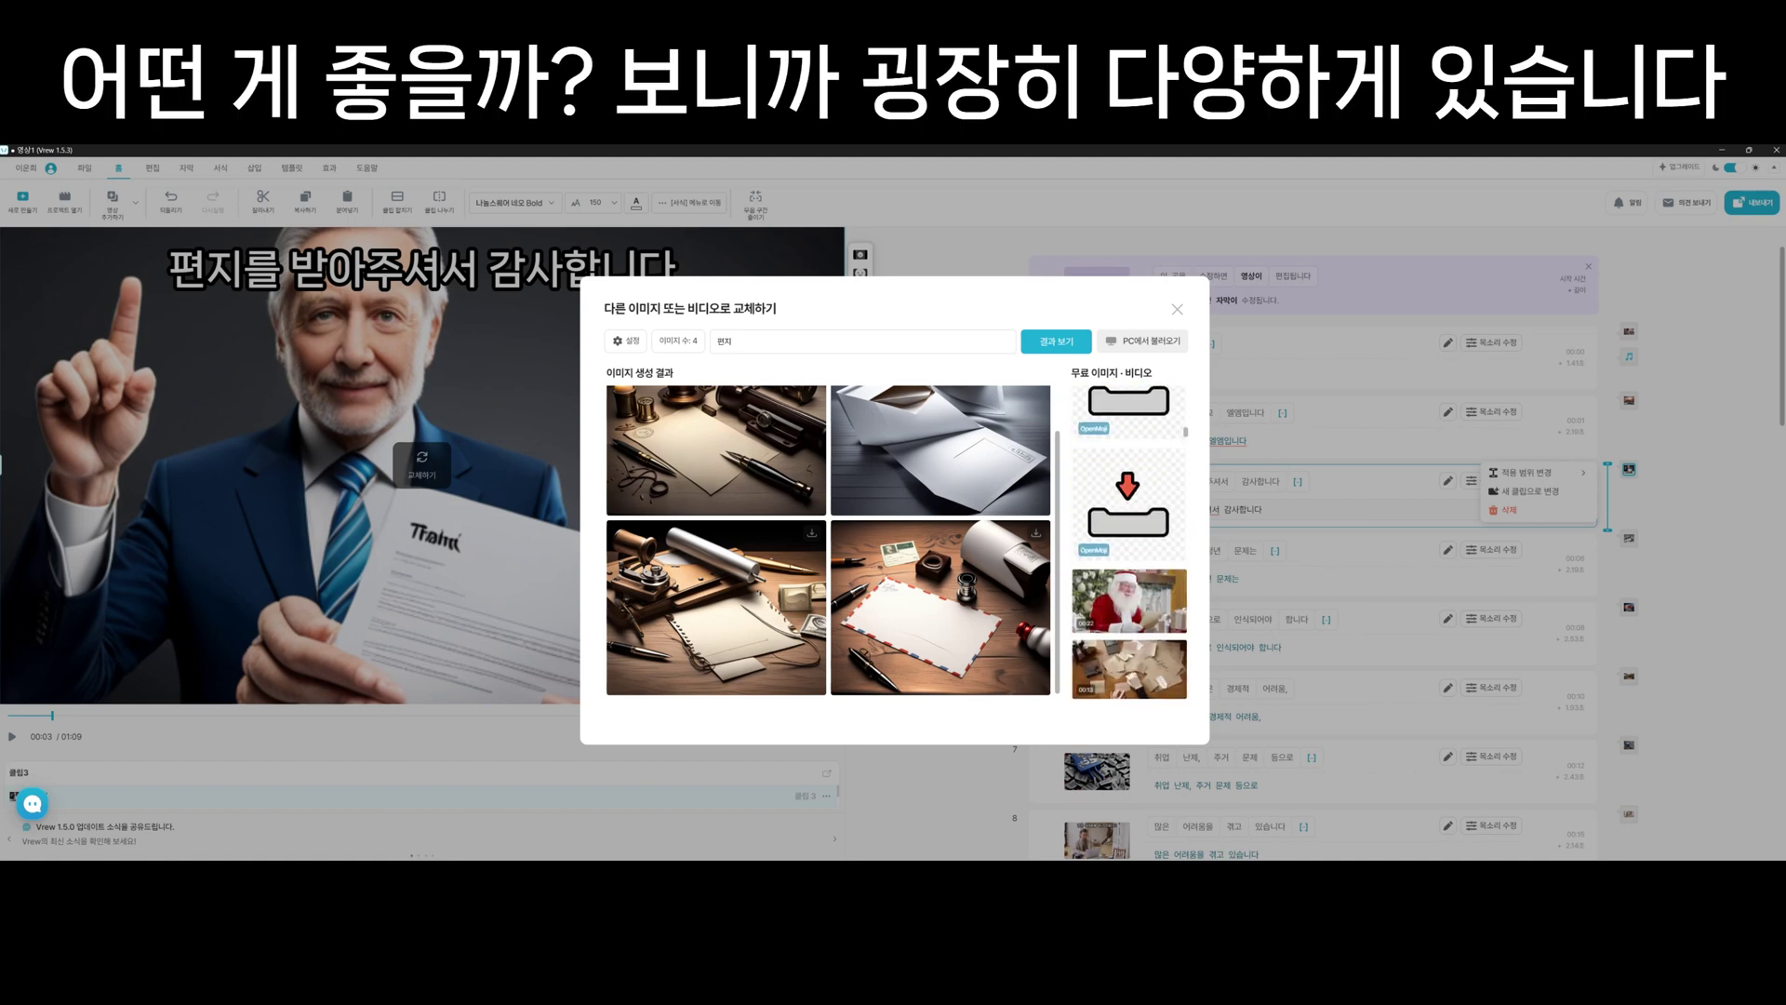
pyautogui.scroll(-2, 1129, 549)
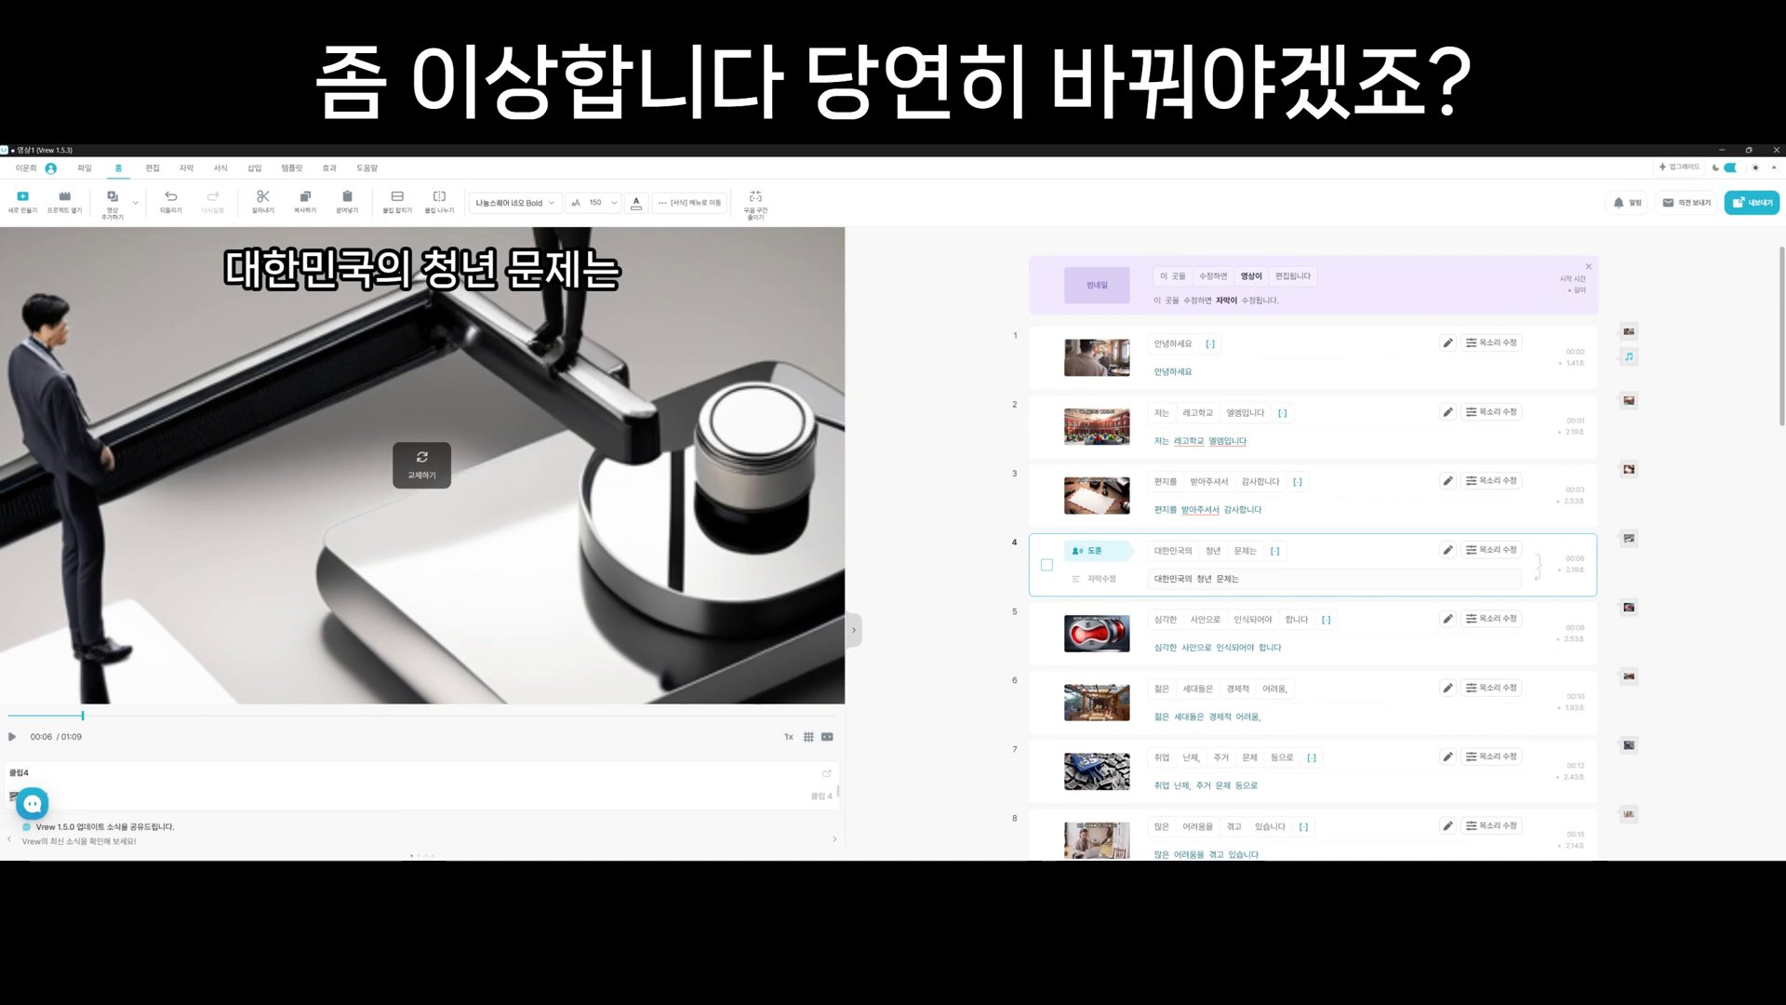
# Replace the fourth clip's picture using four images generated from the description "젊은 사람들이 겪는 문제".
pyautogui.click(421, 462)
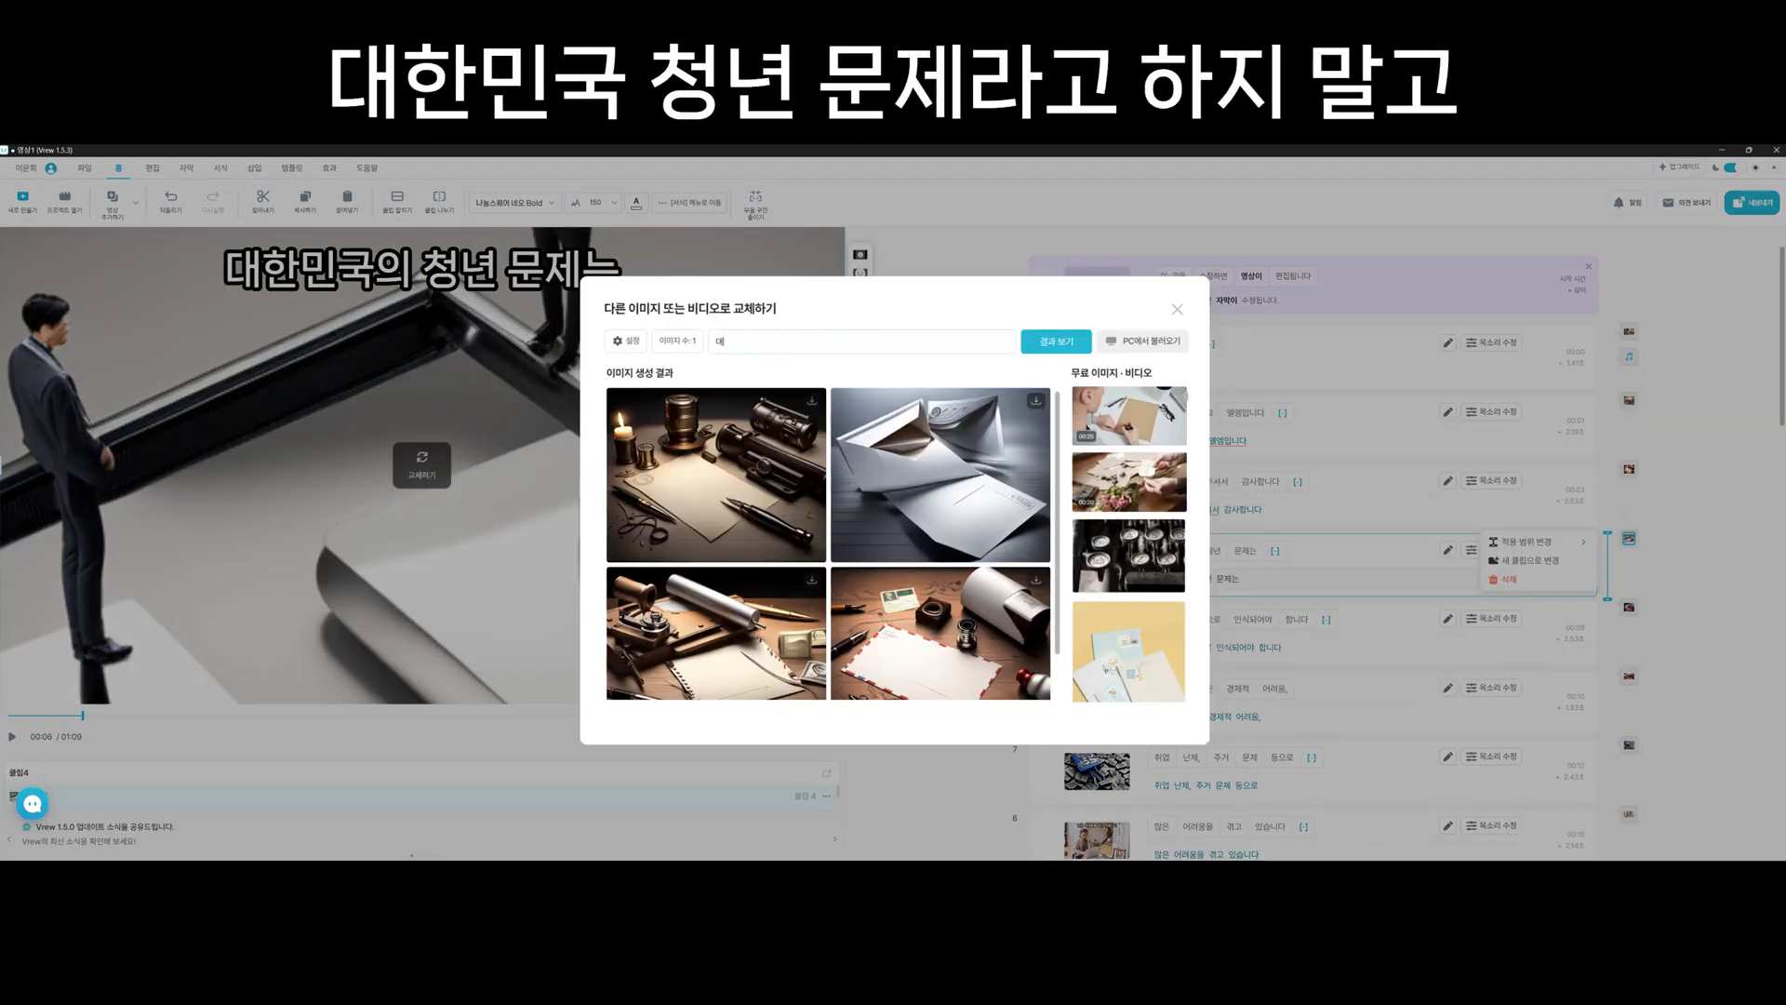
pyautogui.press('BackSpace')
pyautogui.write('젊은 사람')
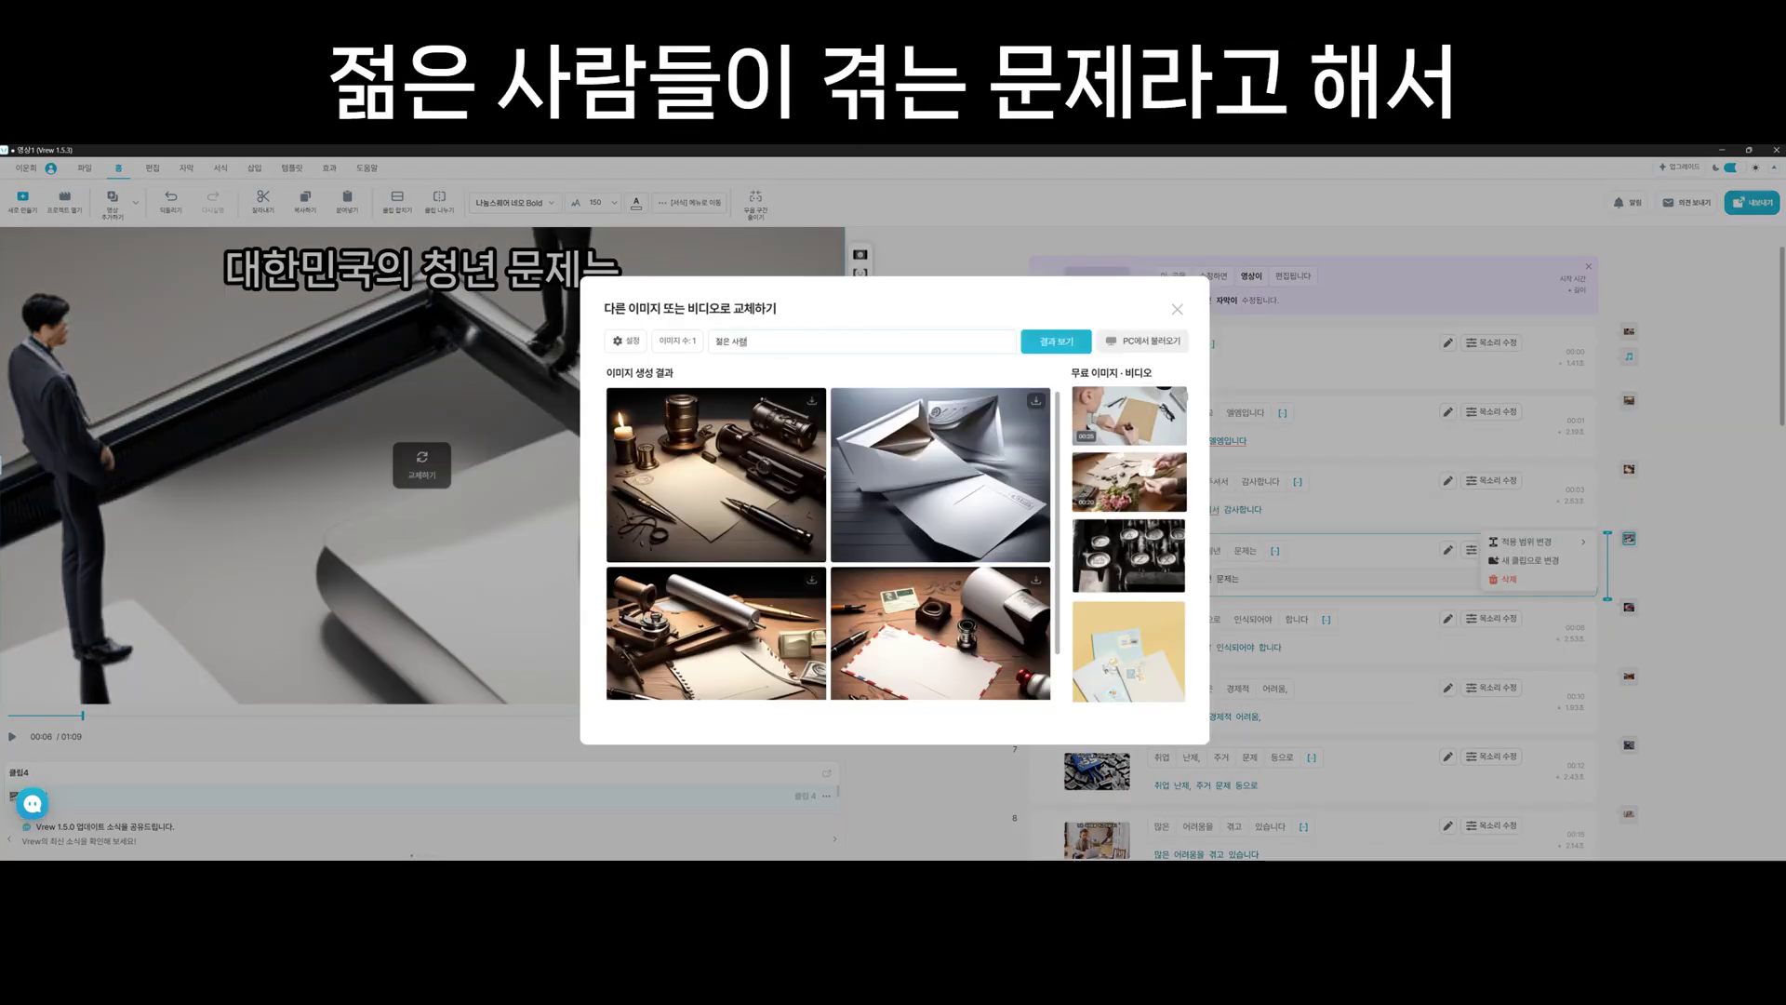
pyautogui.write('들이 겪는 문제')
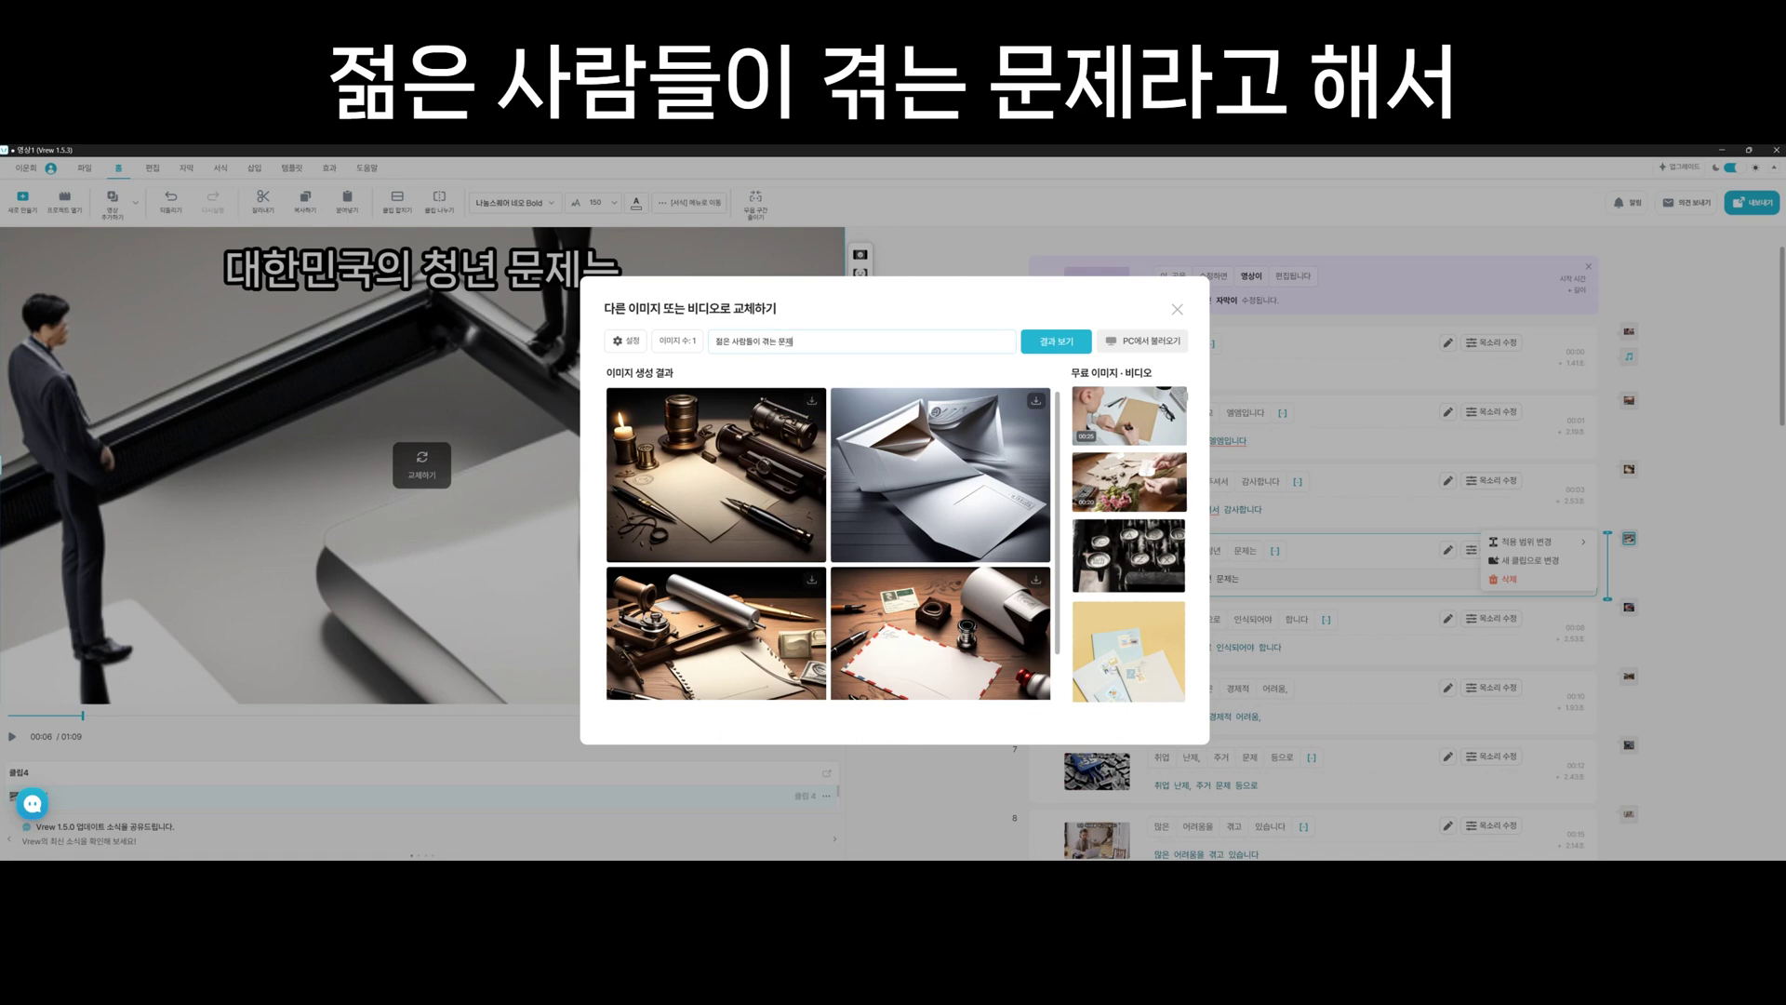
pyautogui.click(677, 341)
pyautogui.moveTo(613, 370); pyautogui.dragTo(768, 369)
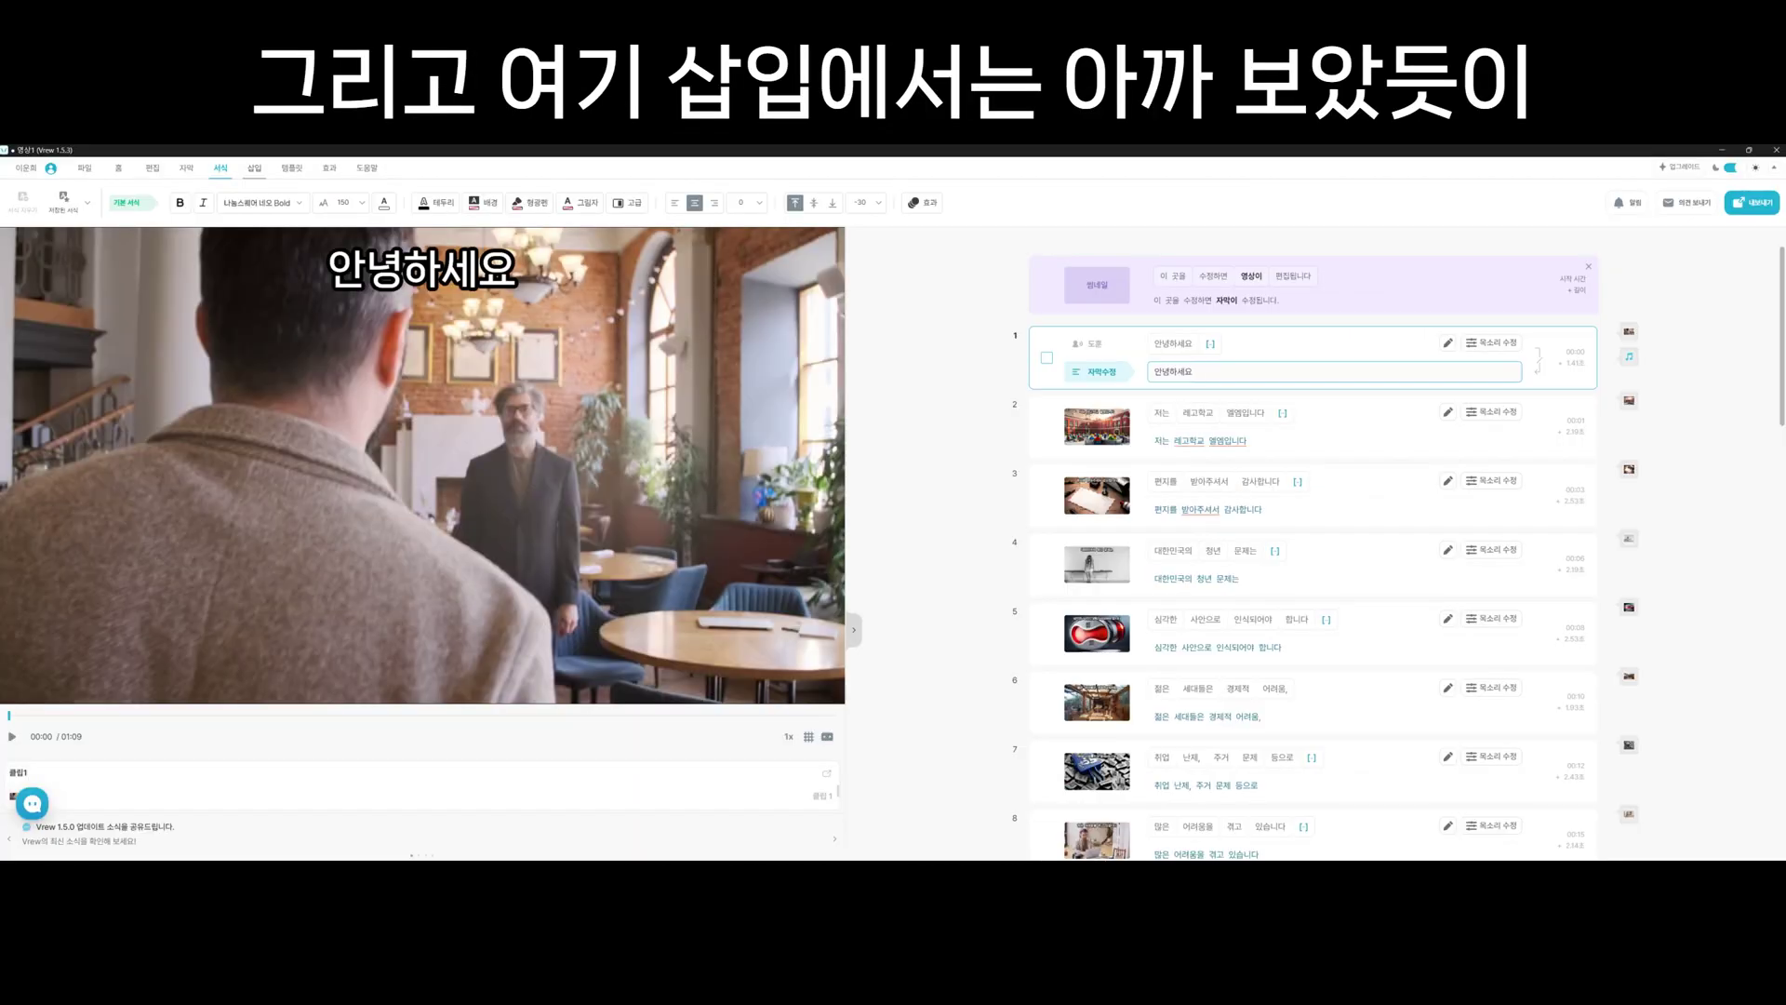
pyautogui.click(254, 167)
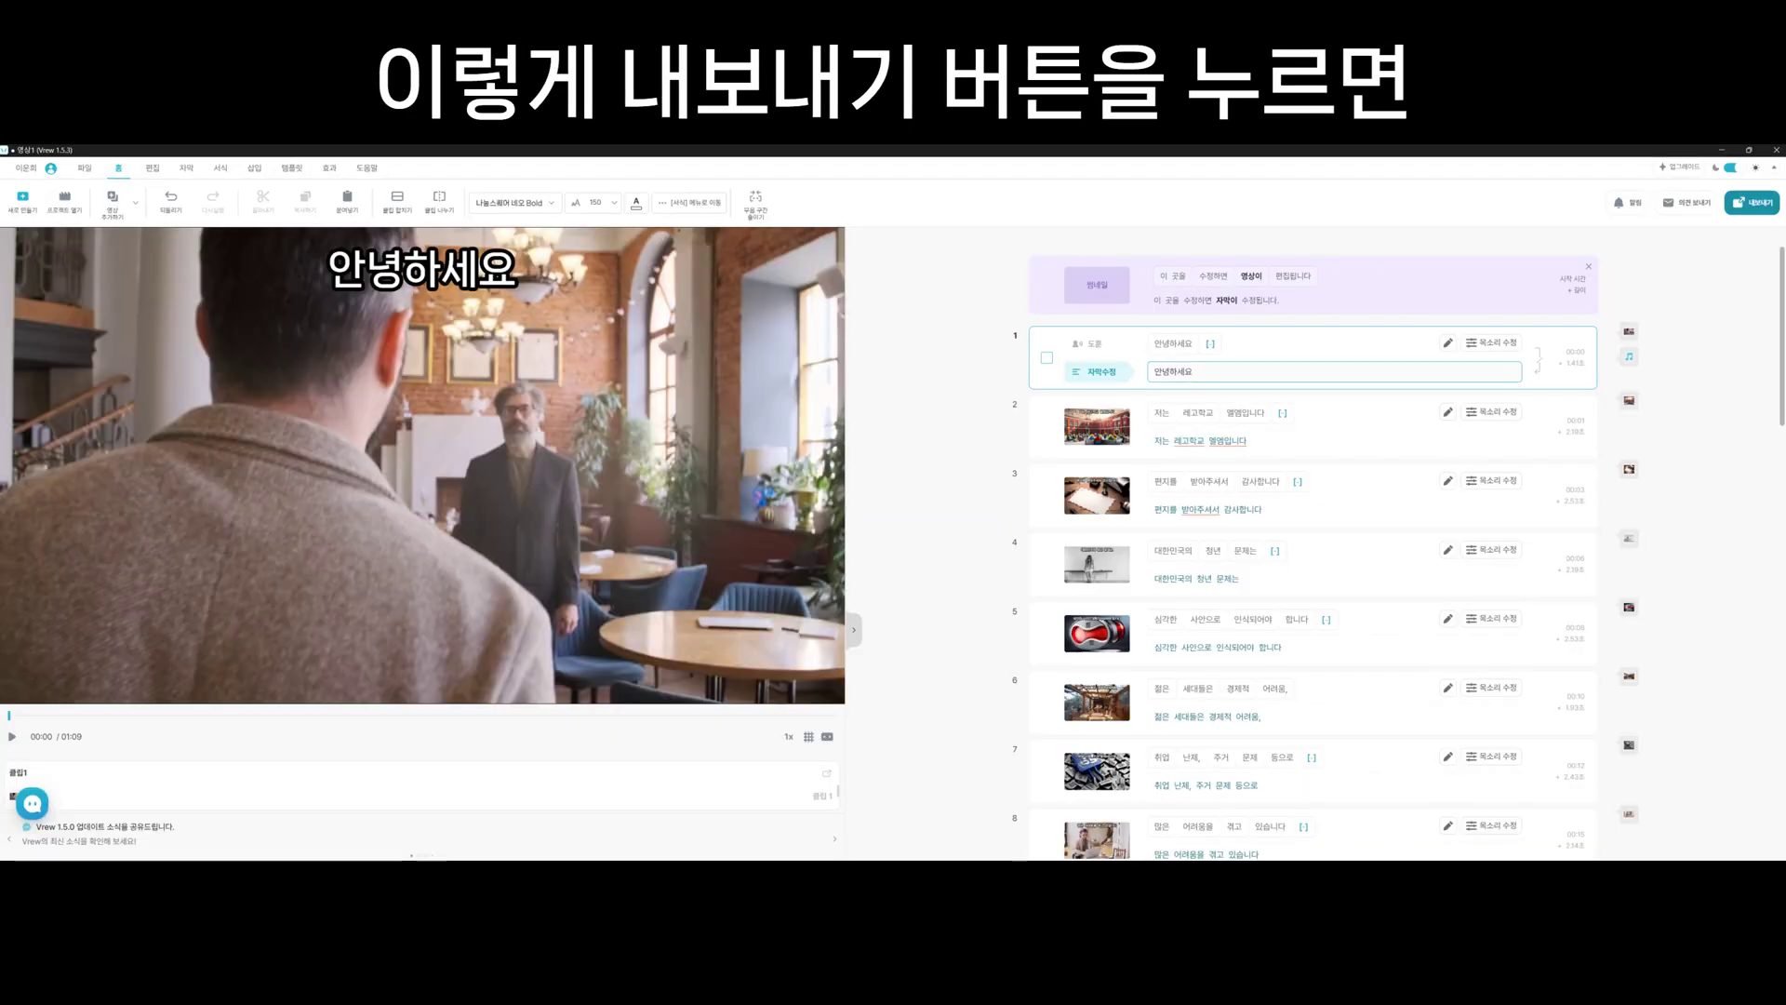
# Show the available export formats for the project, including the mp4 video file, and close the list without exporting.
pyautogui.click(1752, 203)
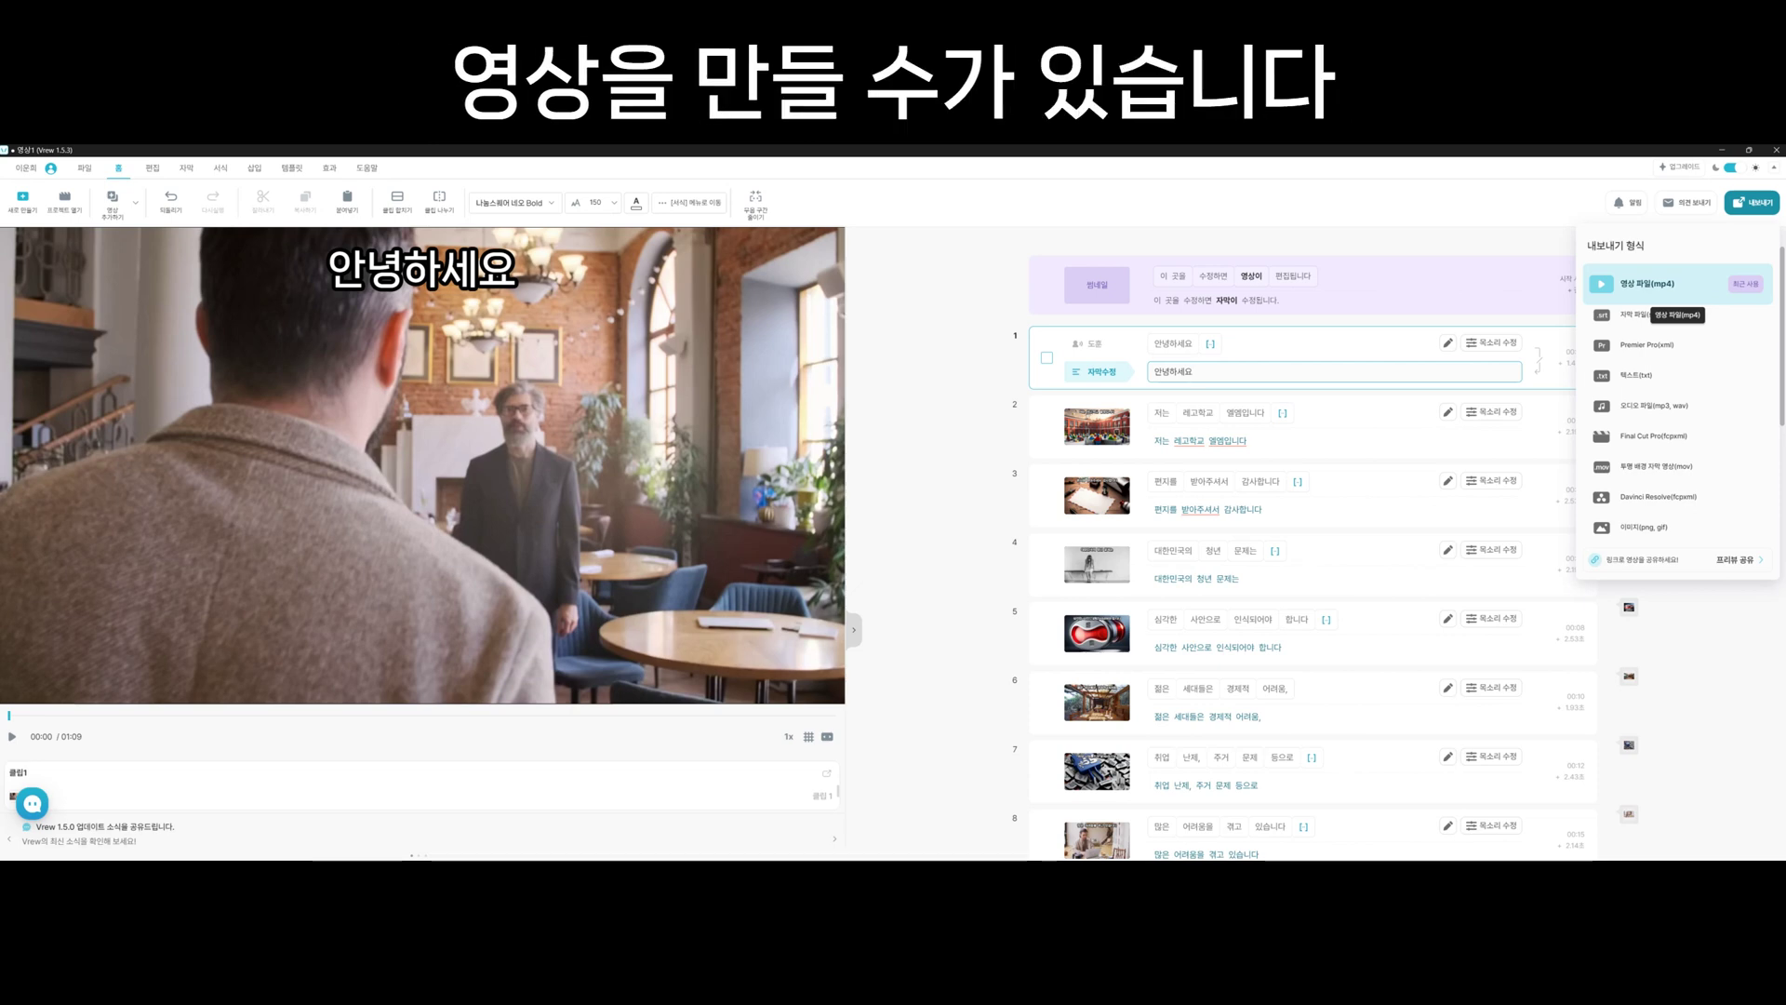
pyautogui.press('Escape')
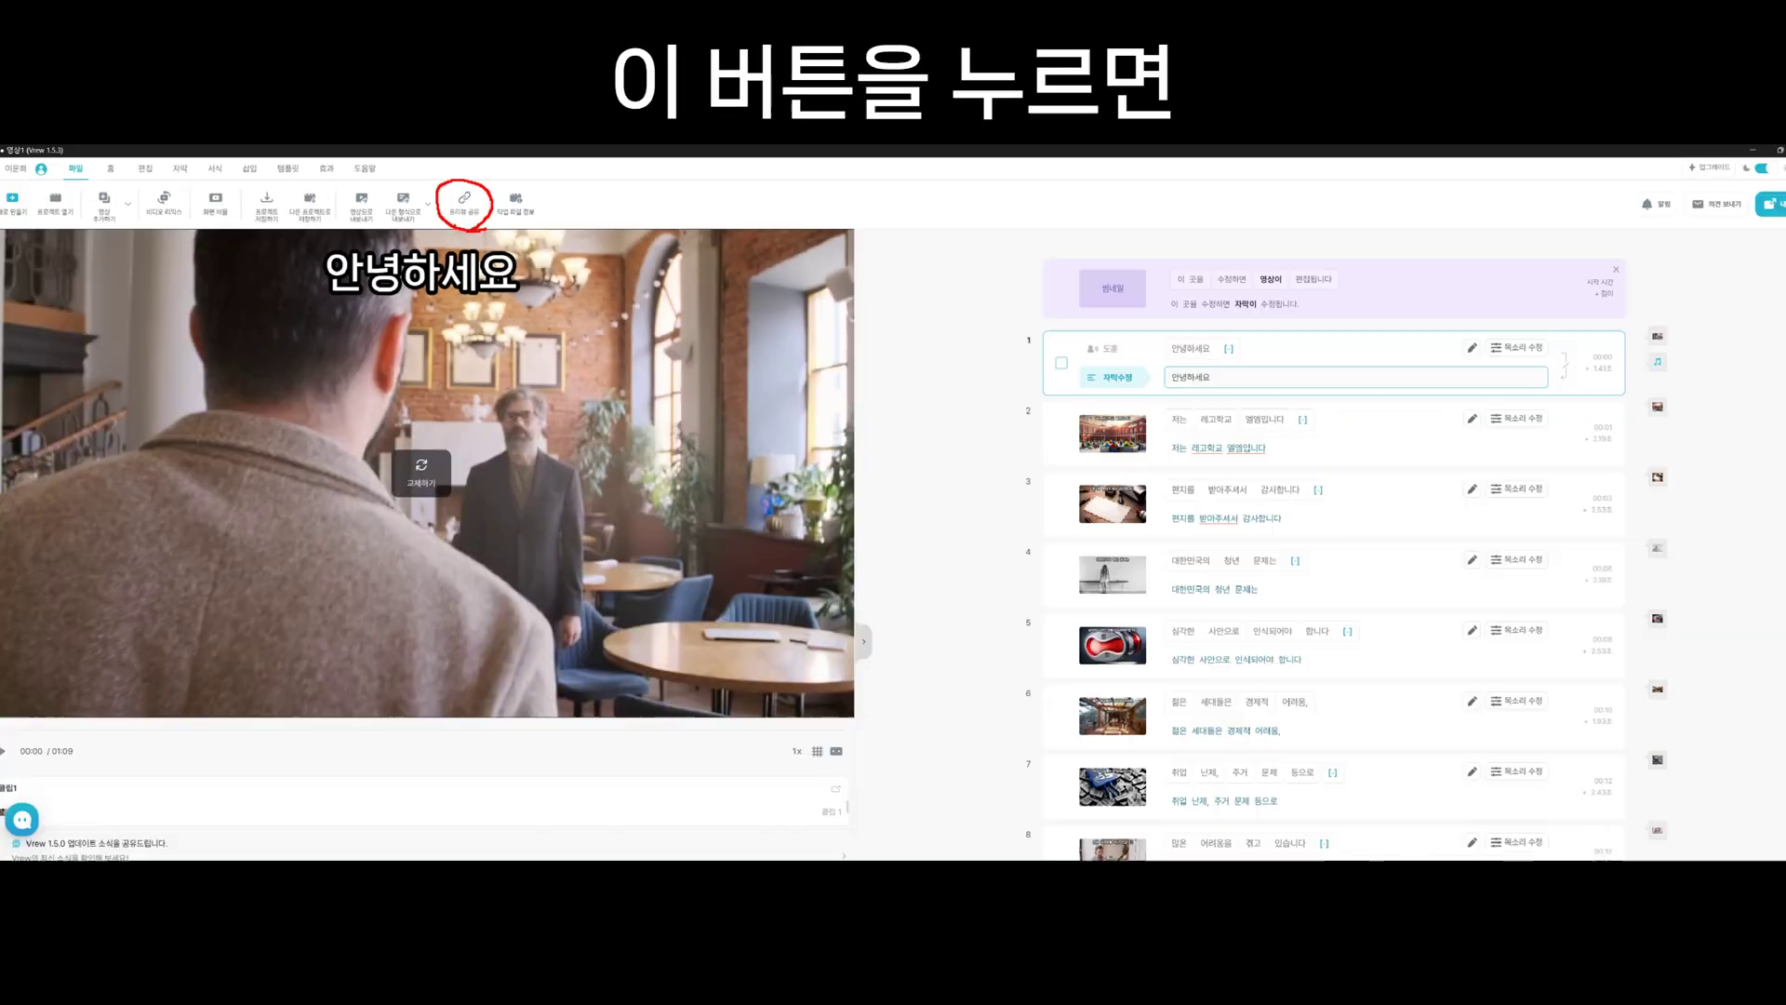
pyautogui.click(472, 260)
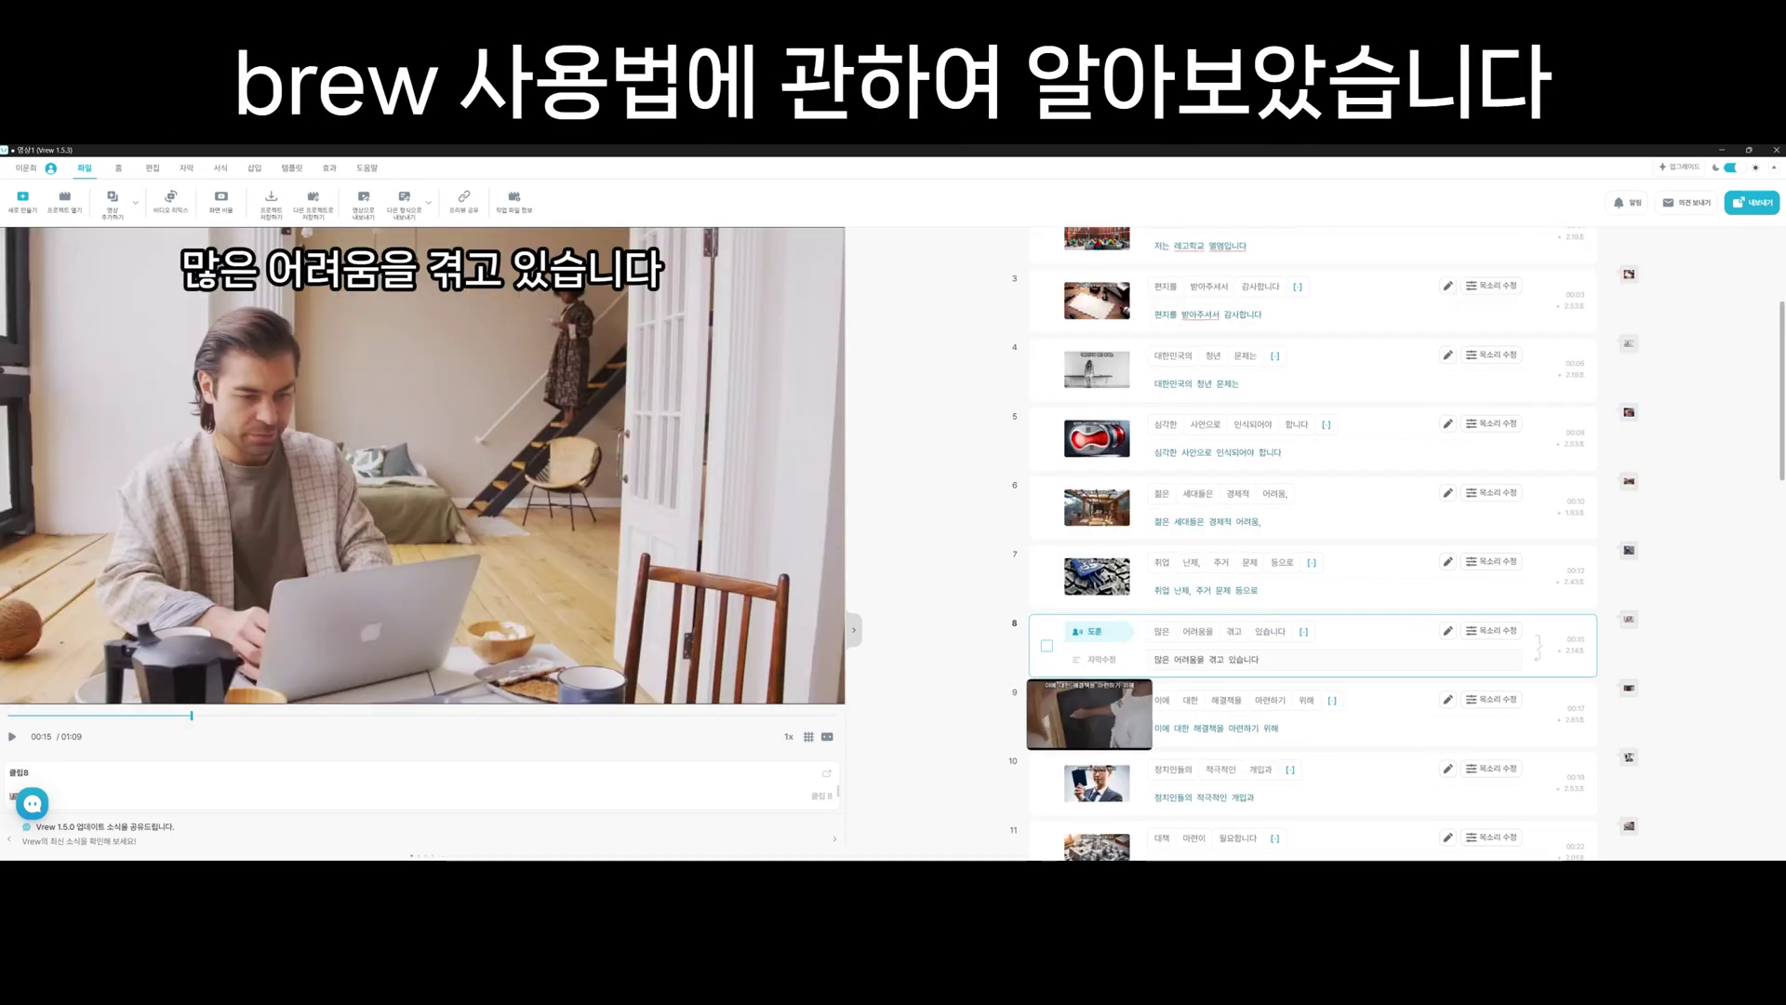
# Review the images and captions further down the clip list by previewing clips 10, 13, 15 and 18.
pyautogui.scroll(-1, 1088, 711)
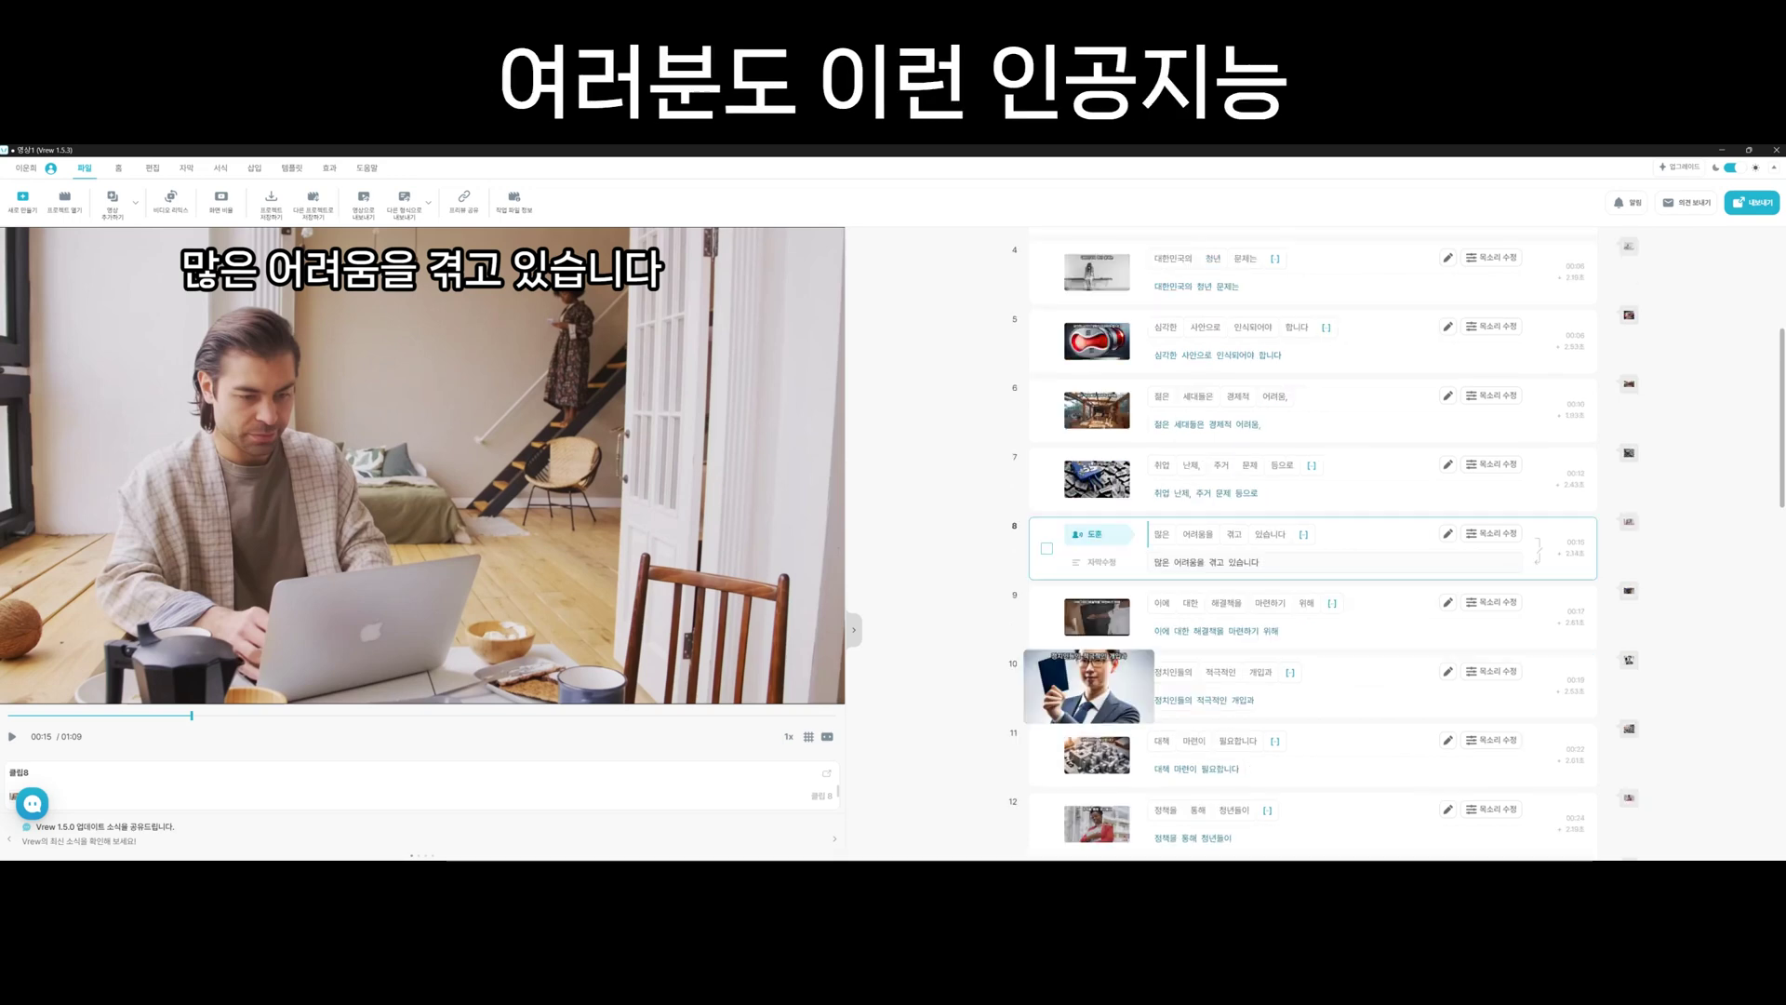
pyautogui.click(1088, 685)
pyautogui.scroll(-3, 1088, 697)
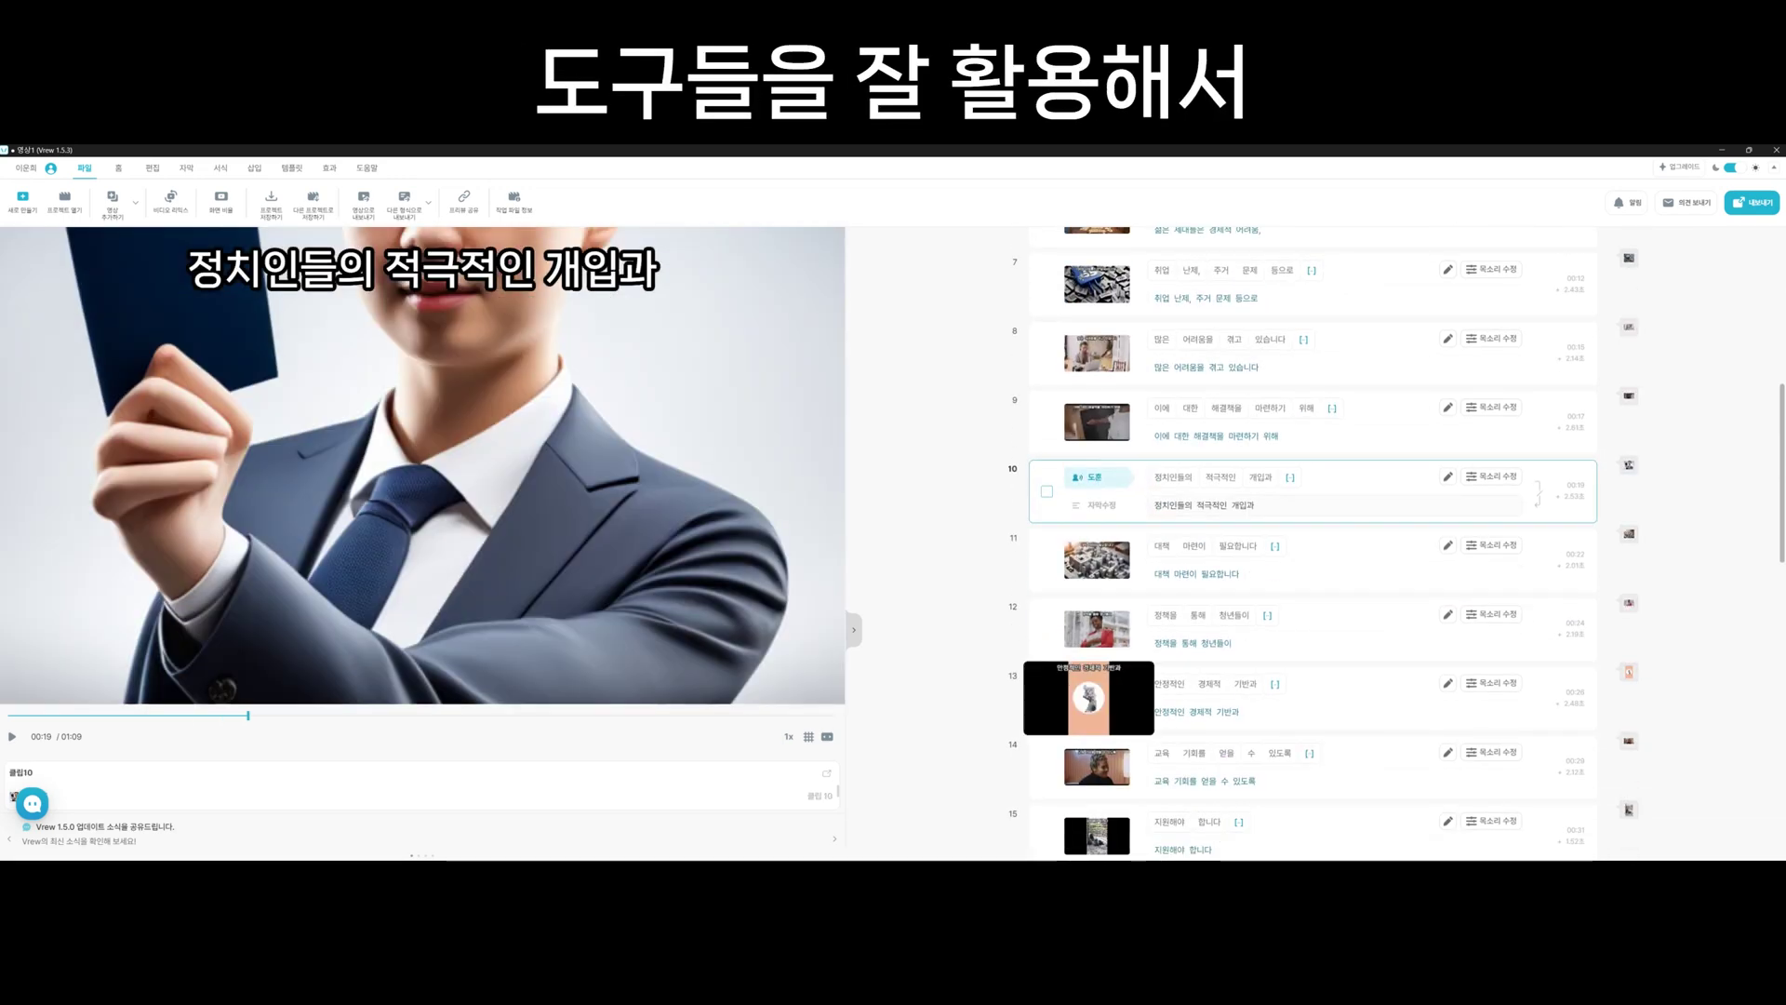
pyautogui.click(1089, 697)
pyautogui.scroll(-1, 1089, 707)
pyautogui.click(1093, 739)
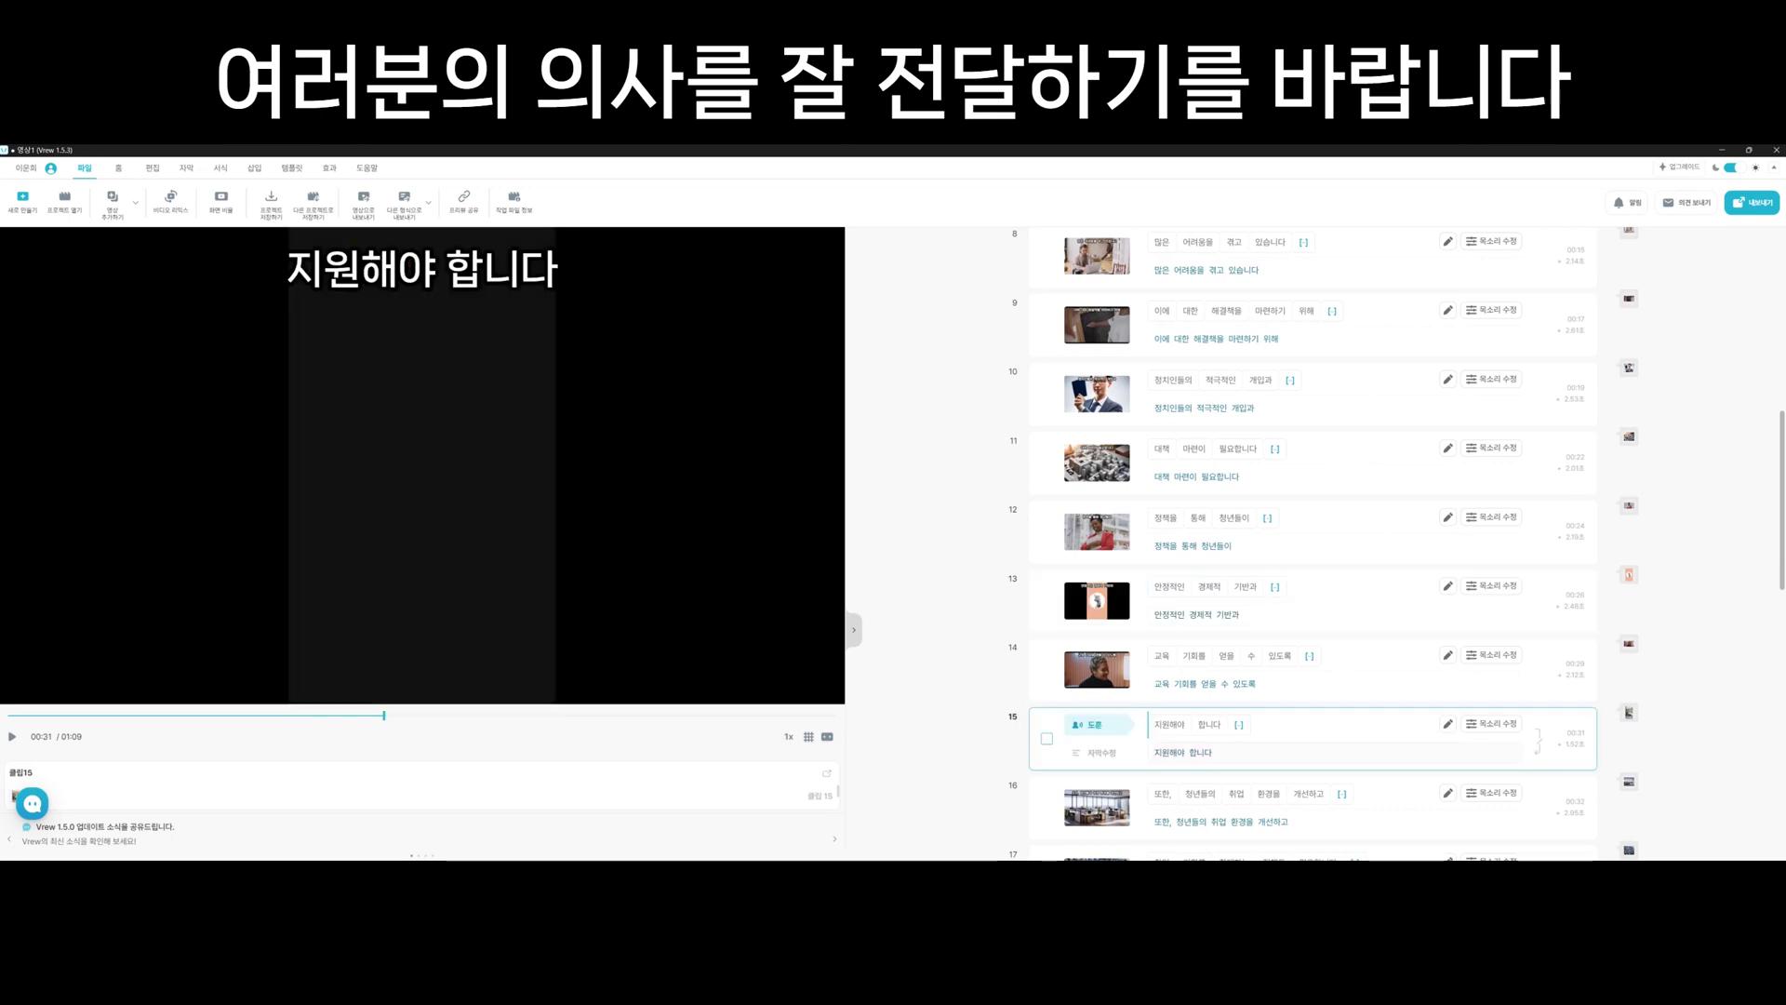
pyautogui.scroll(-3, 1093, 739)
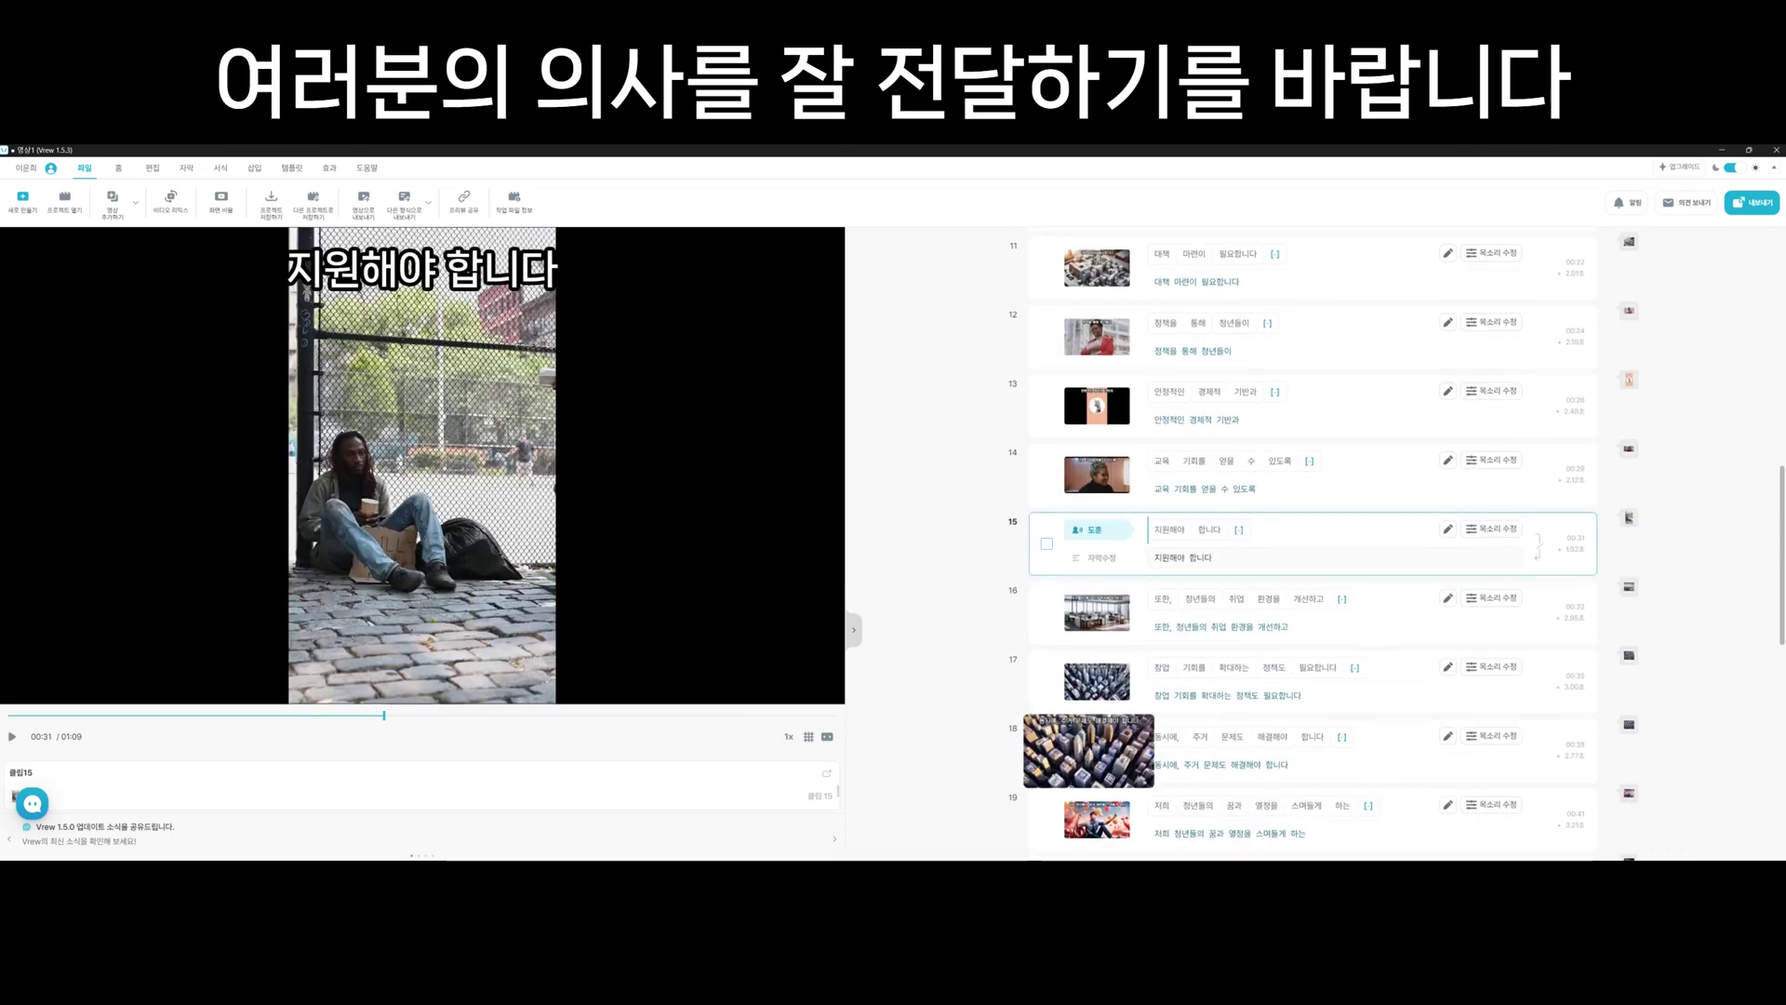
pyautogui.click(1088, 750)
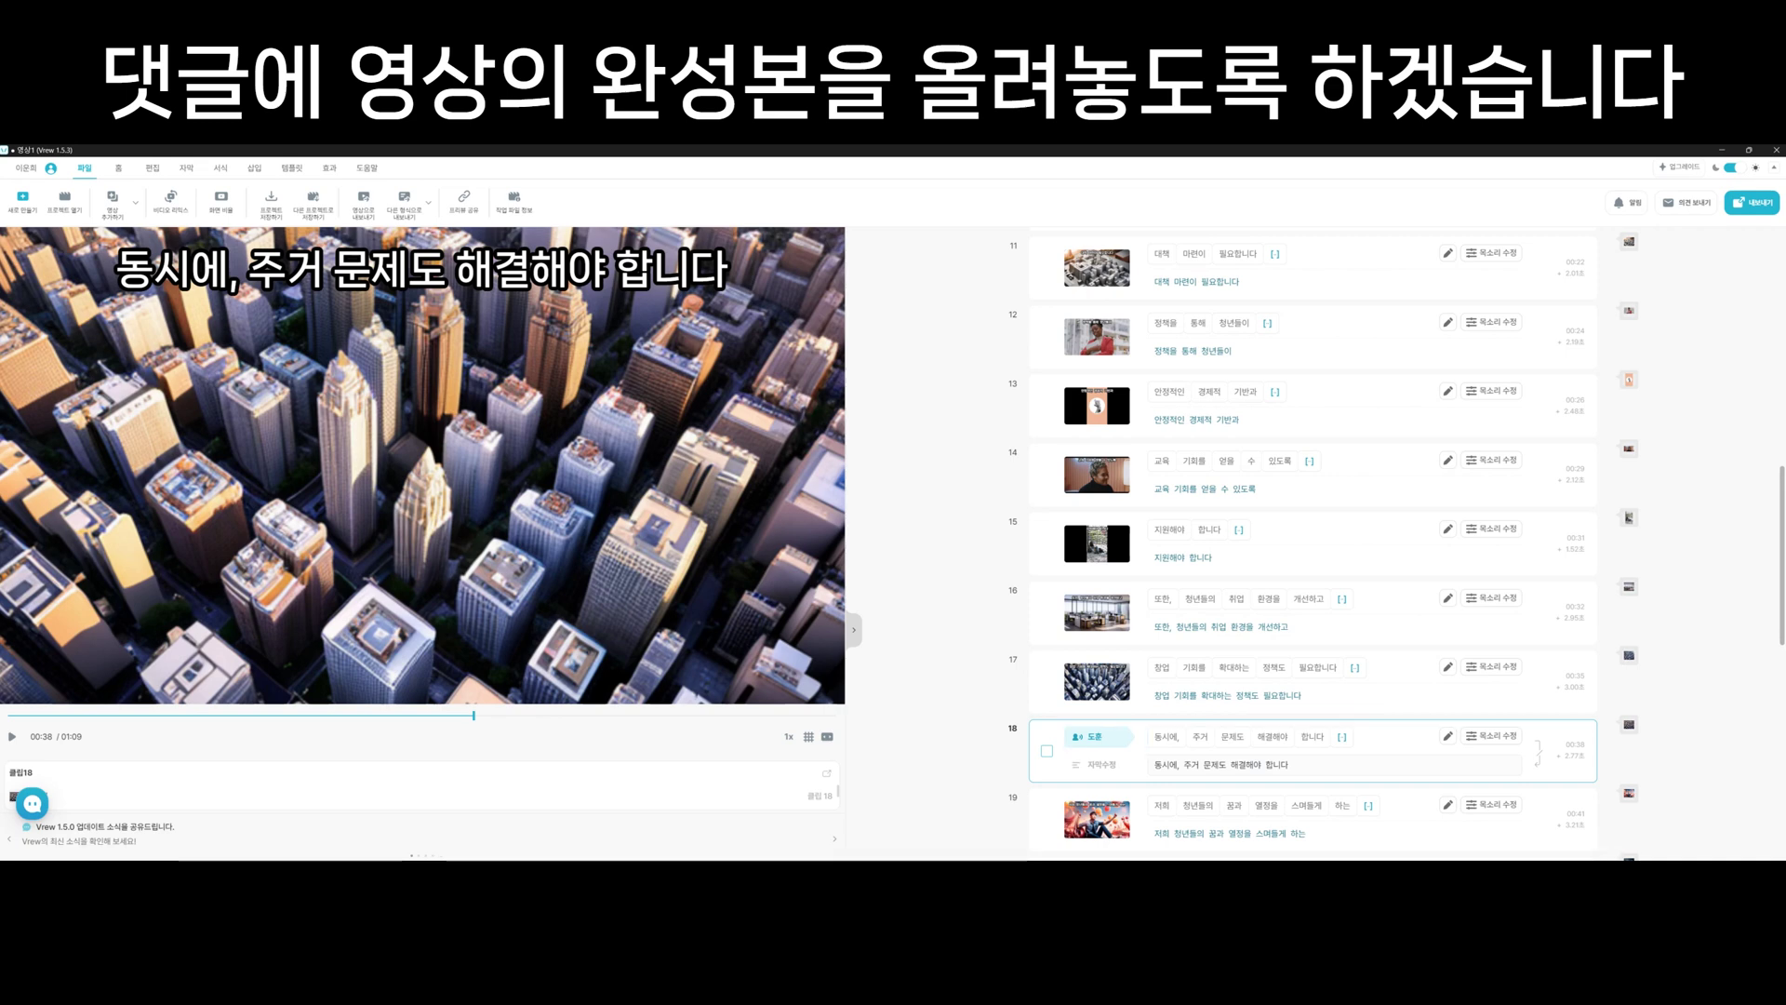
pyautogui.click(1204, 874)
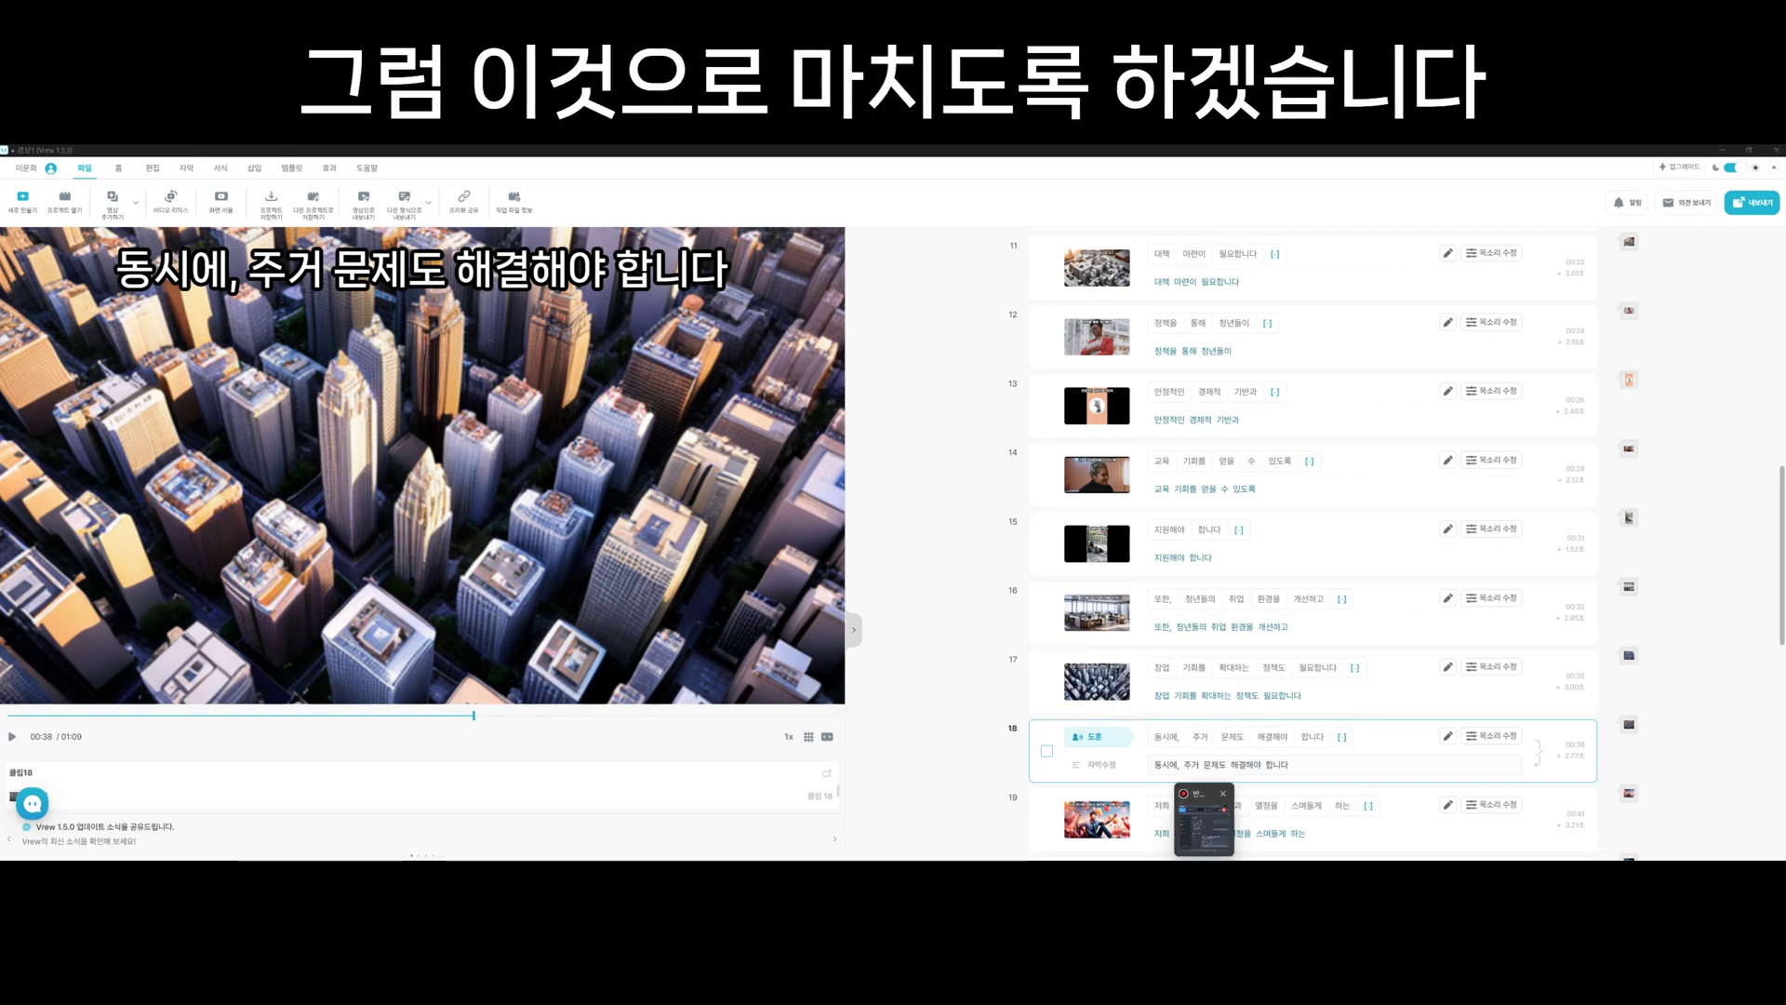